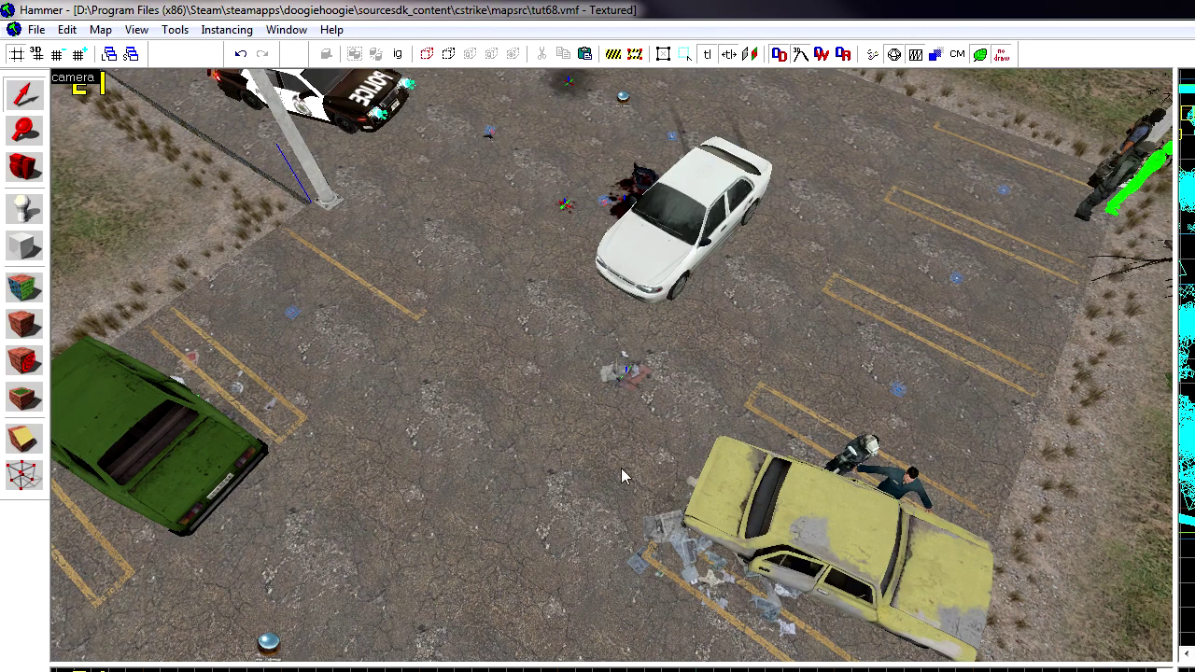
- Place a point entity on the open asphalt between the green, white and yellow cars and open its properties
{"action": "key", "text": "z"}
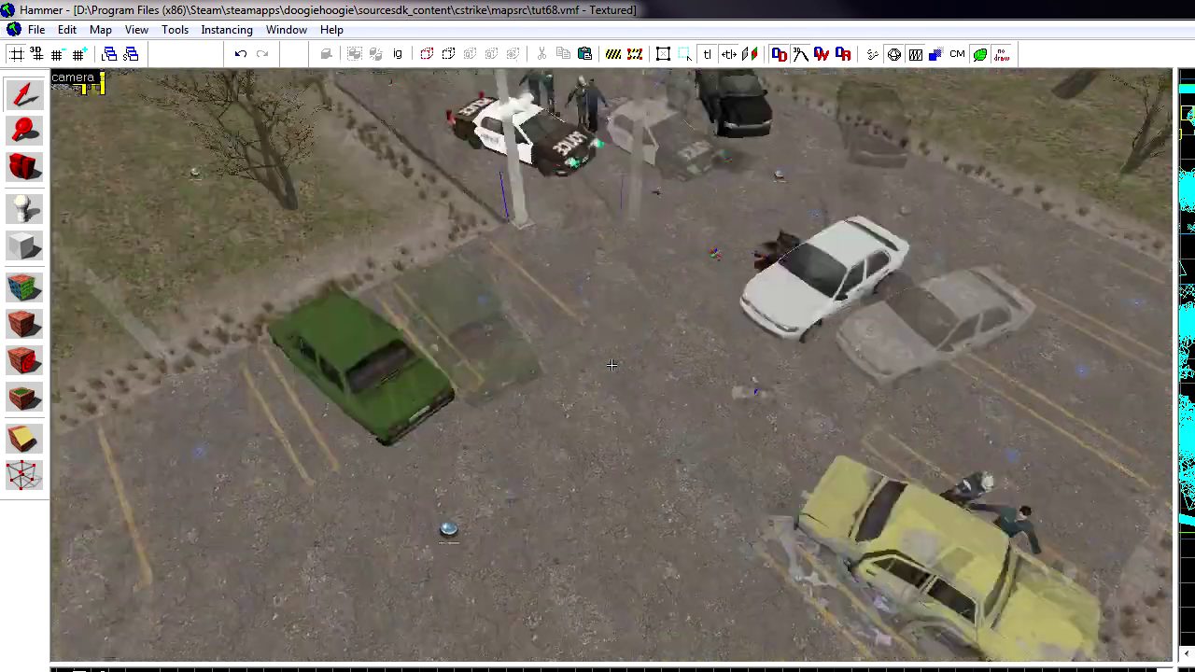
{"action": "key", "text": "w"}
{"action": "key", "text": "z"}
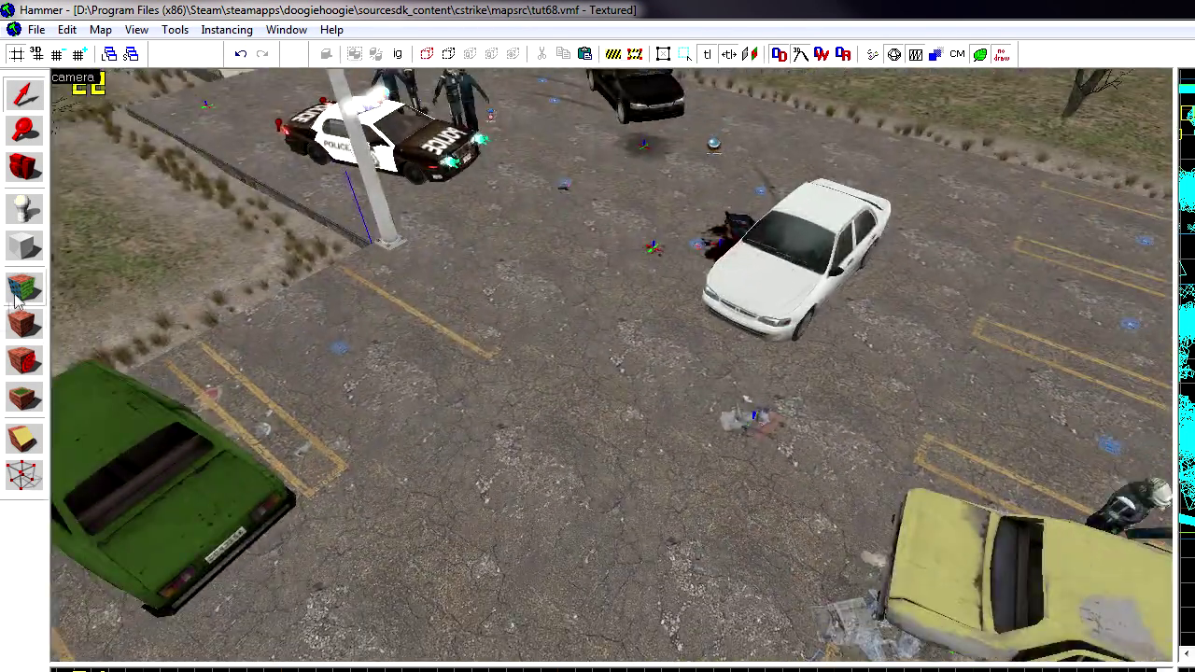
{"action": "left_click", "coordinate": [37, 209]}
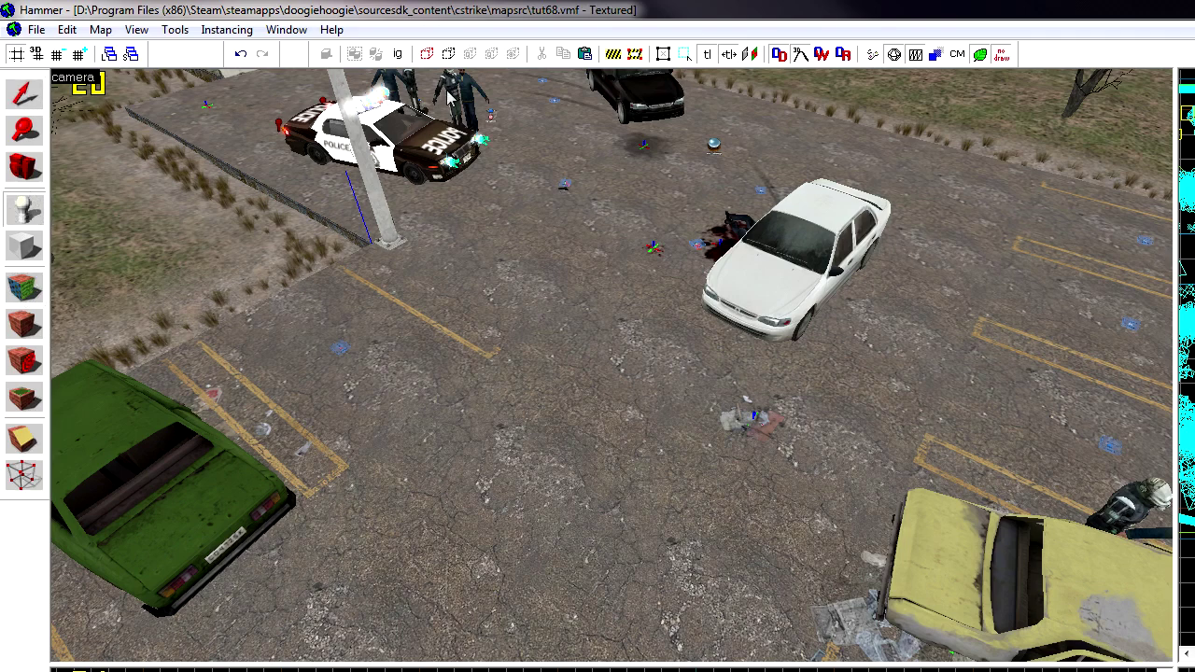
{"action": "left_click", "coordinate": [596, 458]}
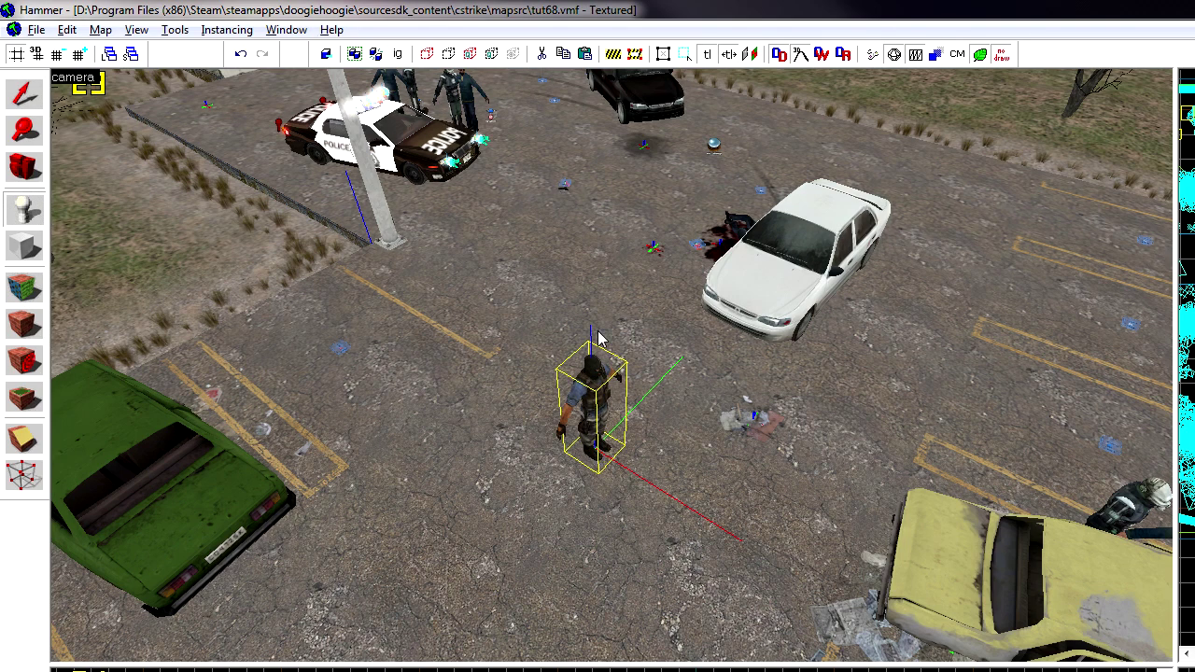
{"action": "key", "text": "alt+Return"}
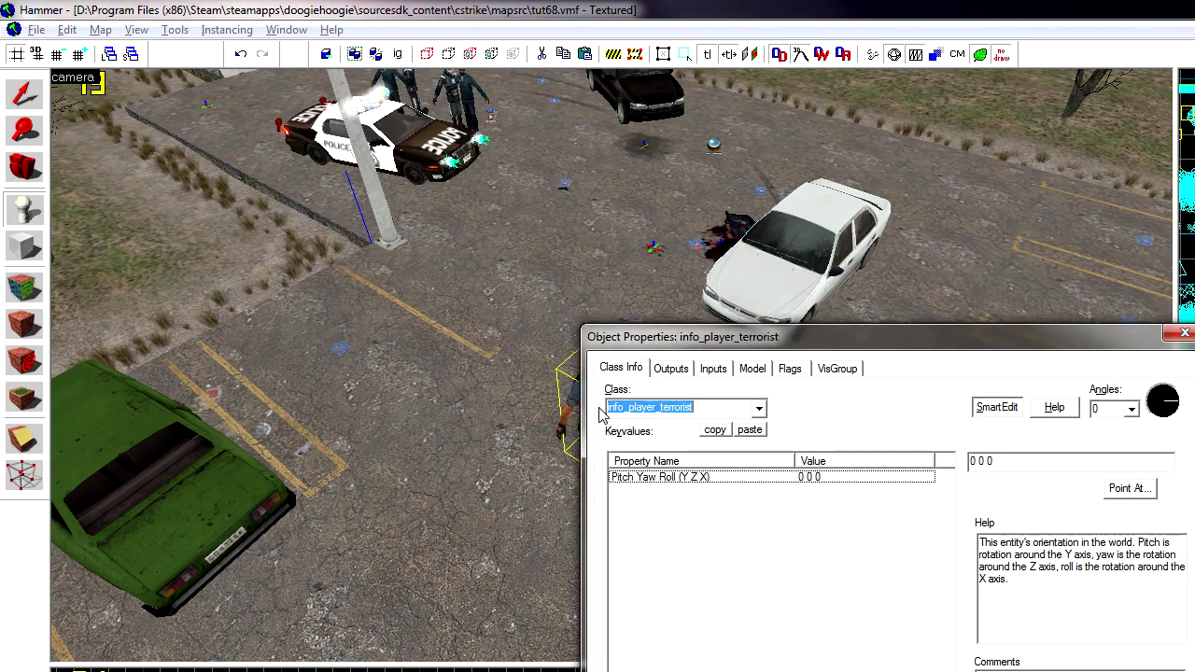
- Change the new entity's class to color_correction and apply it
{"action": "type", "text": "color"}
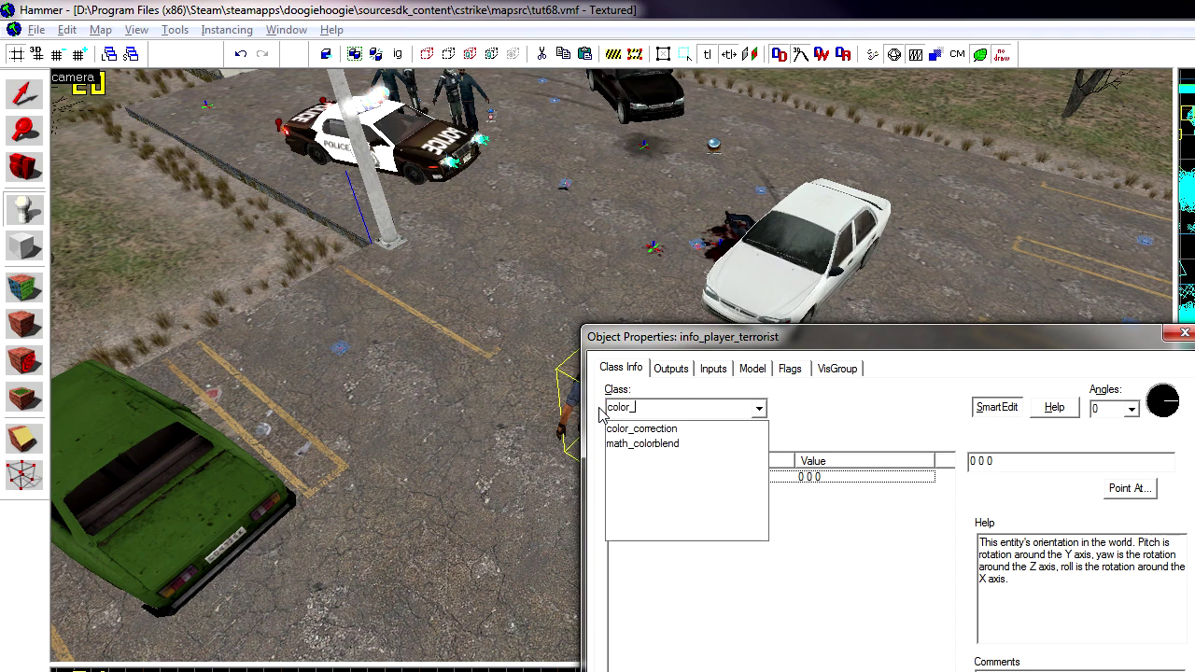
{"action": "type", "text": "_"}
{"action": "key", "text": "Down"}
{"action": "key", "text": "Return"}
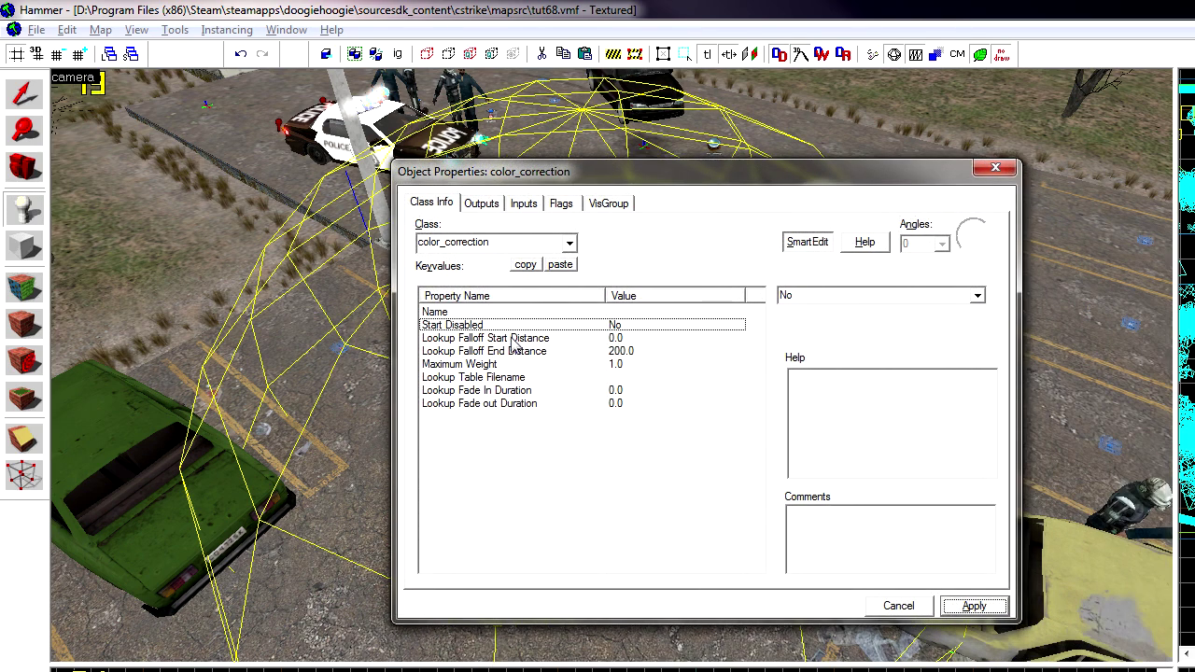
- Set the color_correction entity's Lookup Falloff Start Distance and End Distance to -1 and close its properties
{"action": "left_click", "coordinate": [512, 340]}
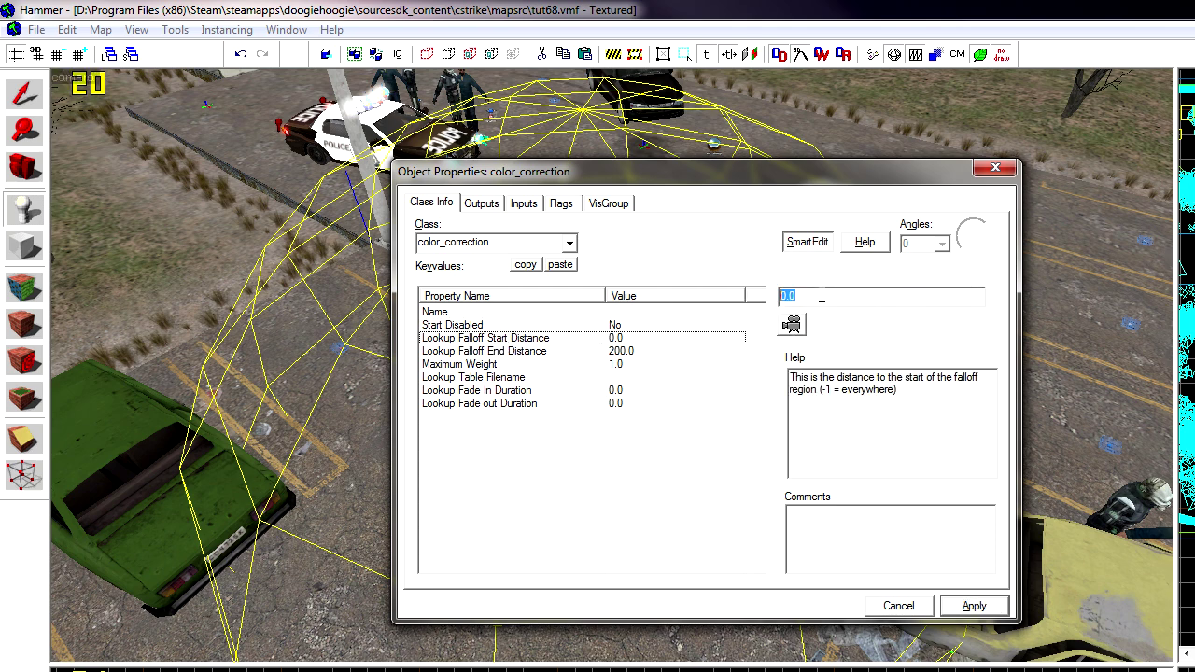
{"action": "type", "text": "-1"}
{"action": "left_click", "coordinate": [549, 353]}
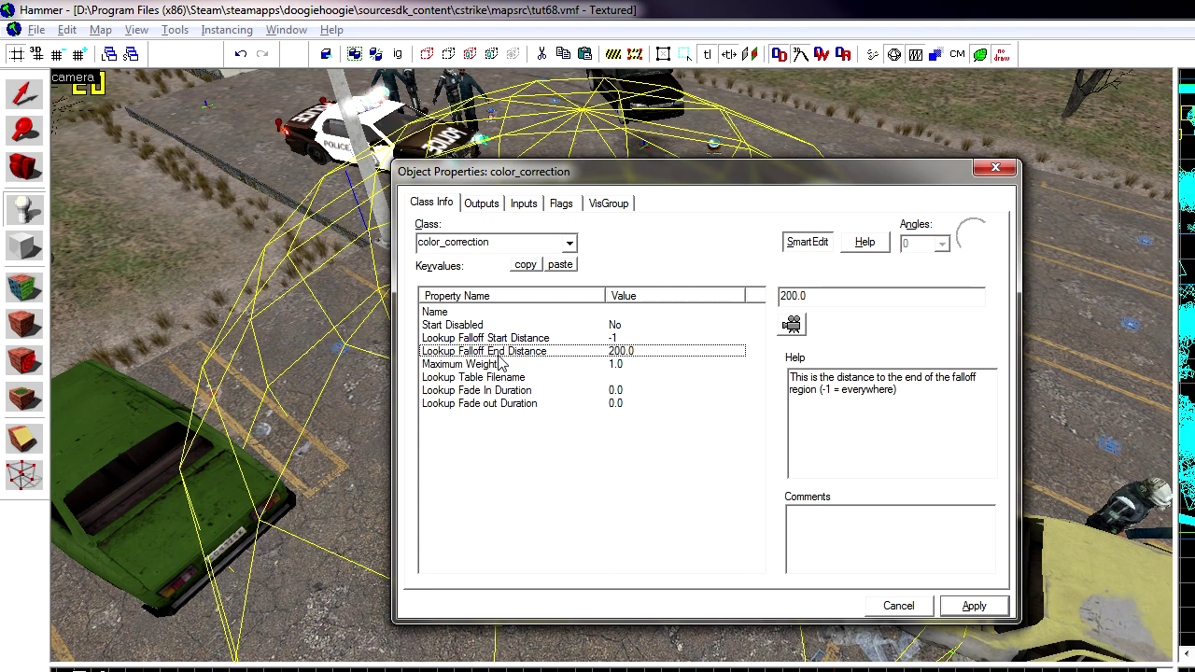
{"action": "key", "text": "Tab"}
{"action": "type", "text": "-1"}
{"action": "left_click", "coordinate": [898, 606]}
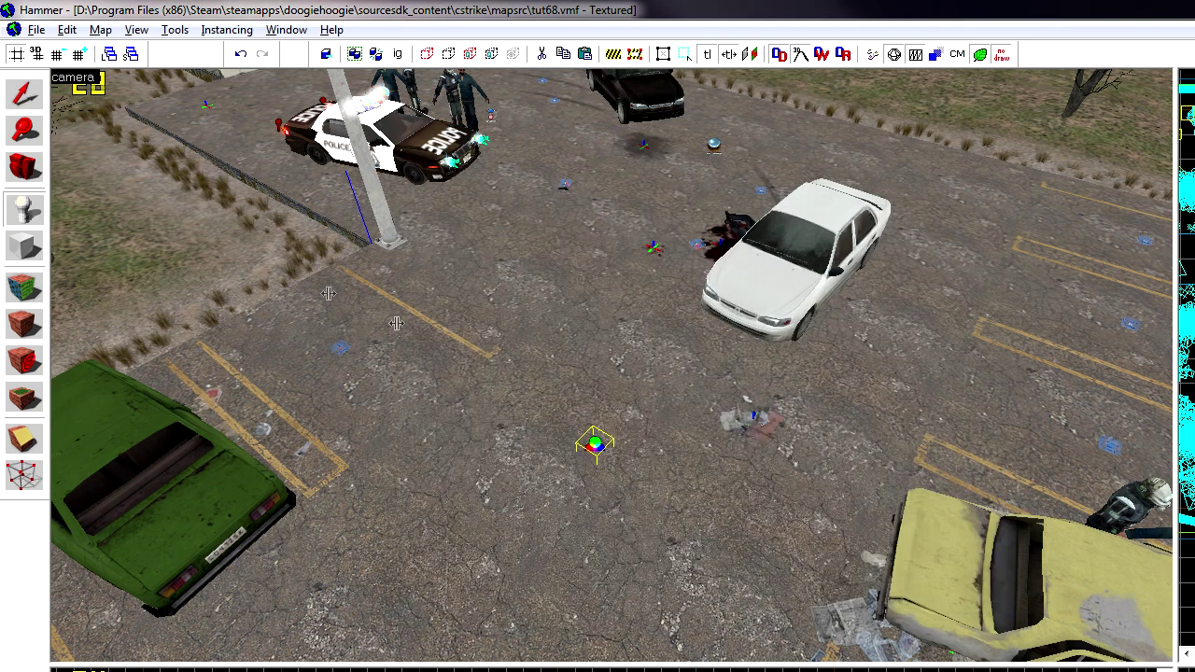
- Reposition the color_correction entity near the end of the yellow parking line in front of the white car and deselect it
{"action": "key", "text": "Delete"}
{"action": "left_click", "coordinate": [527, 357]}
{"action": "key", "text": "shift+s"}
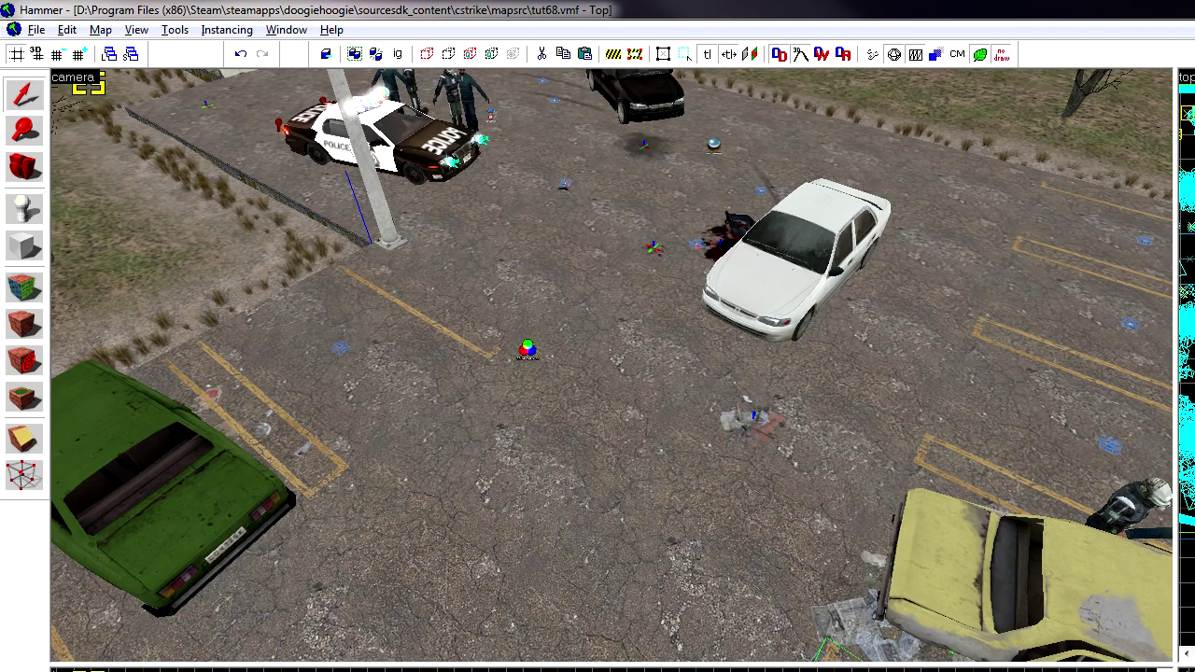
{"action": "left_click", "coordinate": [827, 342]}
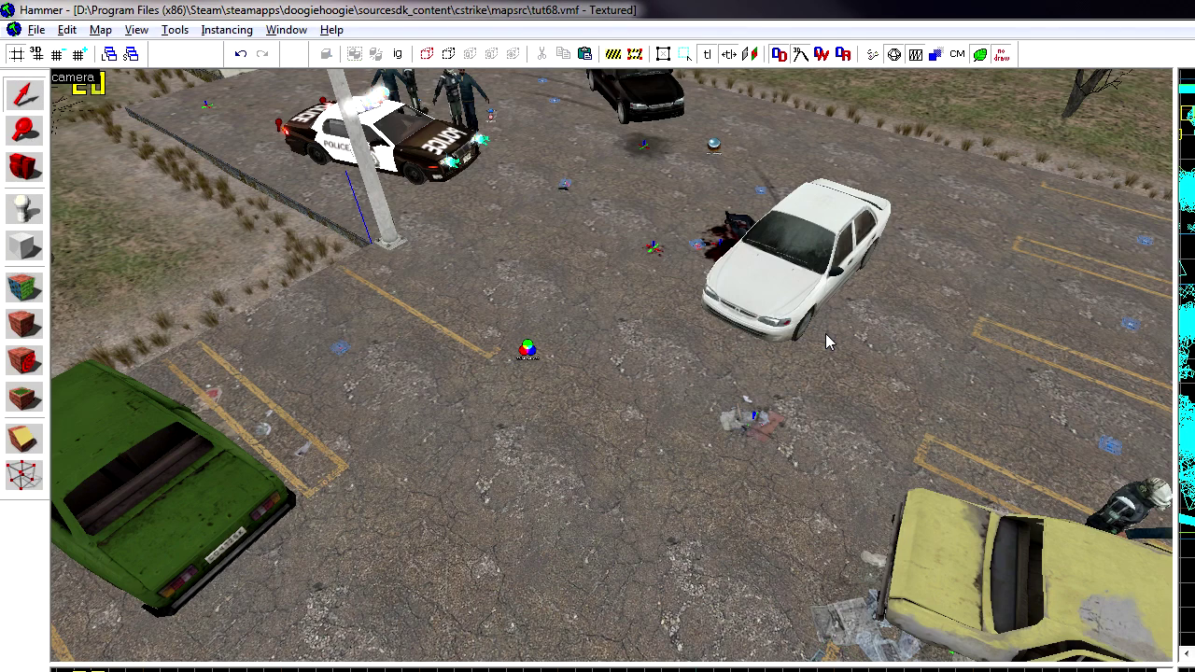
- Compile the map with the "Sylvan Compile FINAL!!!" configuration
{"action": "left_click", "coordinate": [872, 55]}
{"action": "left_click", "coordinate": [828, 445]}
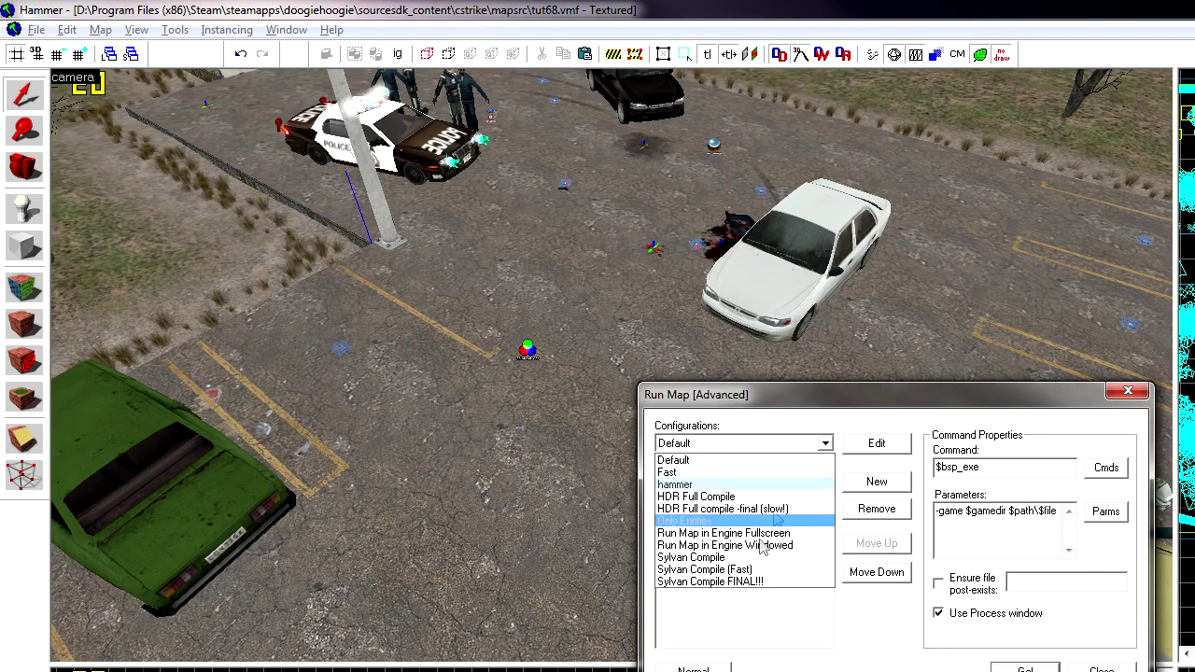
{"action": "left_click", "coordinate": [748, 585]}
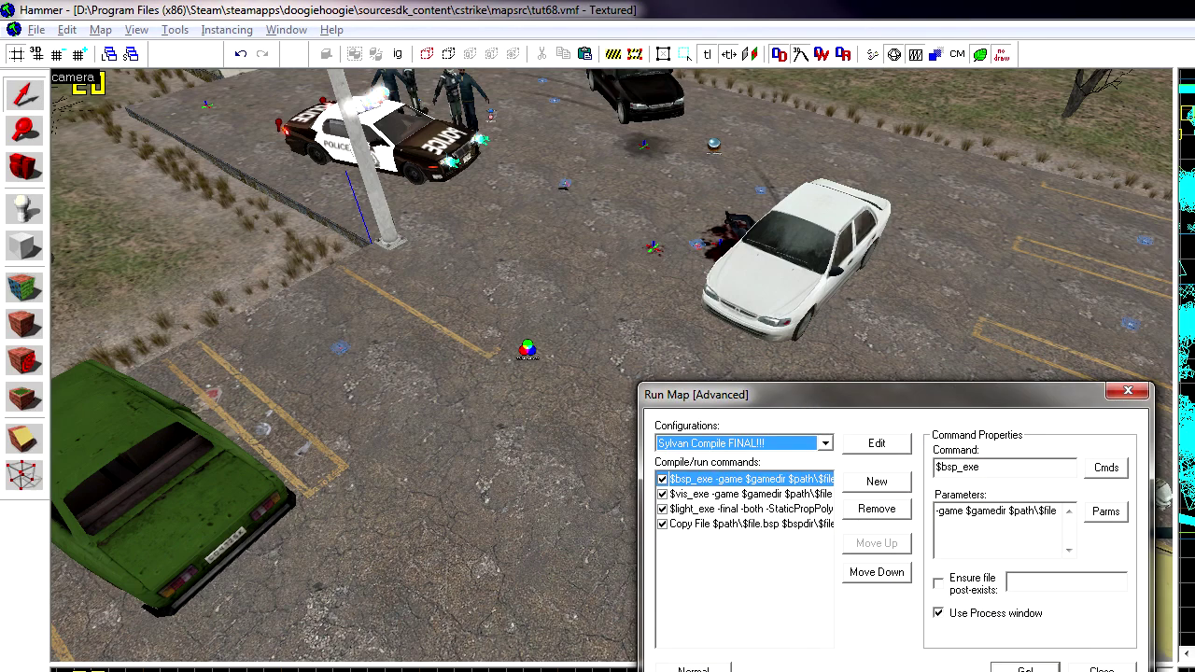
{"action": "left_click", "coordinate": [1026, 670]}
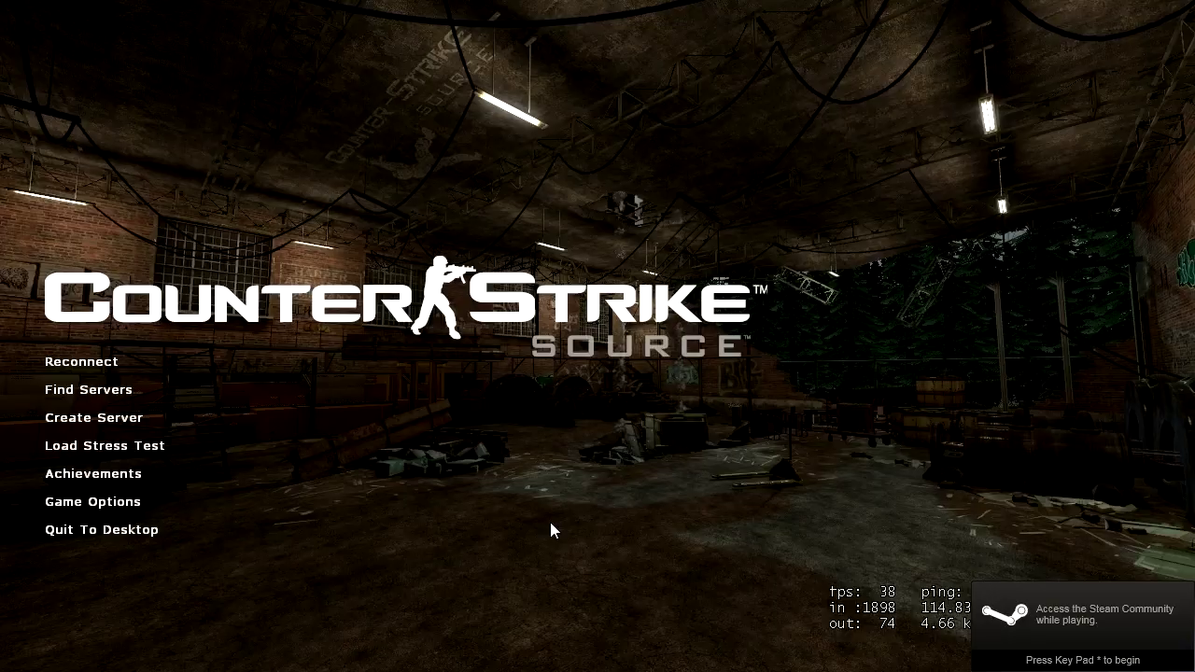
- In Counter-Strike: Source, create and start a local server on the tut68 map
{"action": "left_click", "coordinate": [84, 422]}
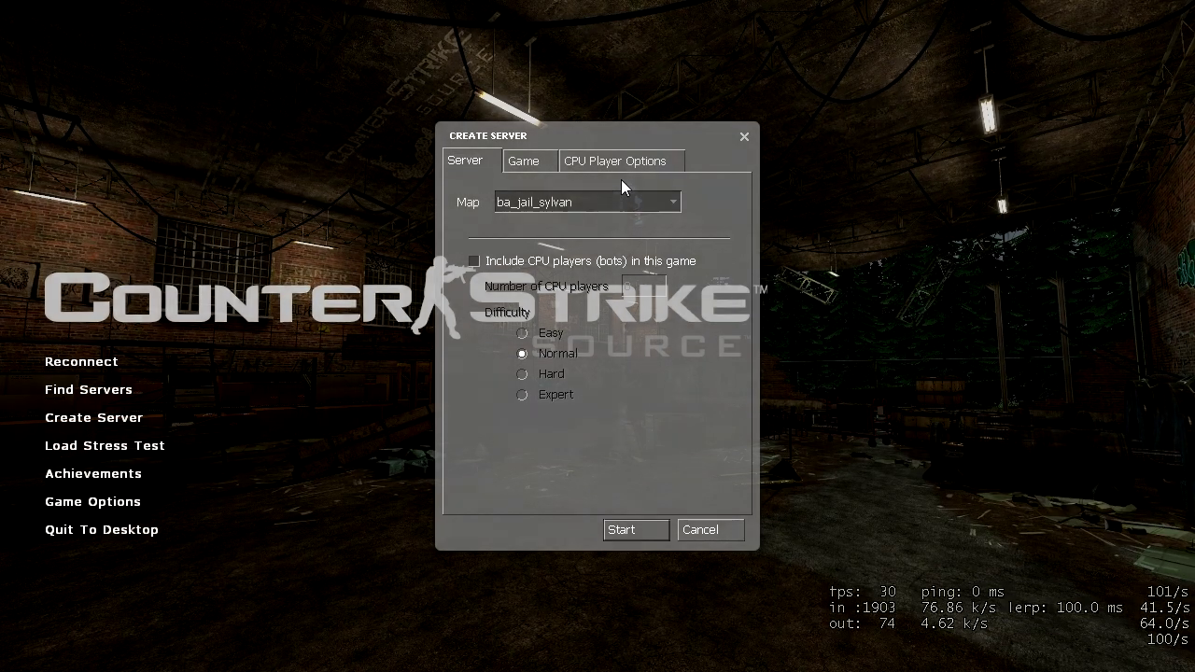
{"action": "left_click", "coordinate": [619, 207]}
{"action": "left_click_drag", "start_coordinate": [667, 267], "coordinate": [674, 393]}
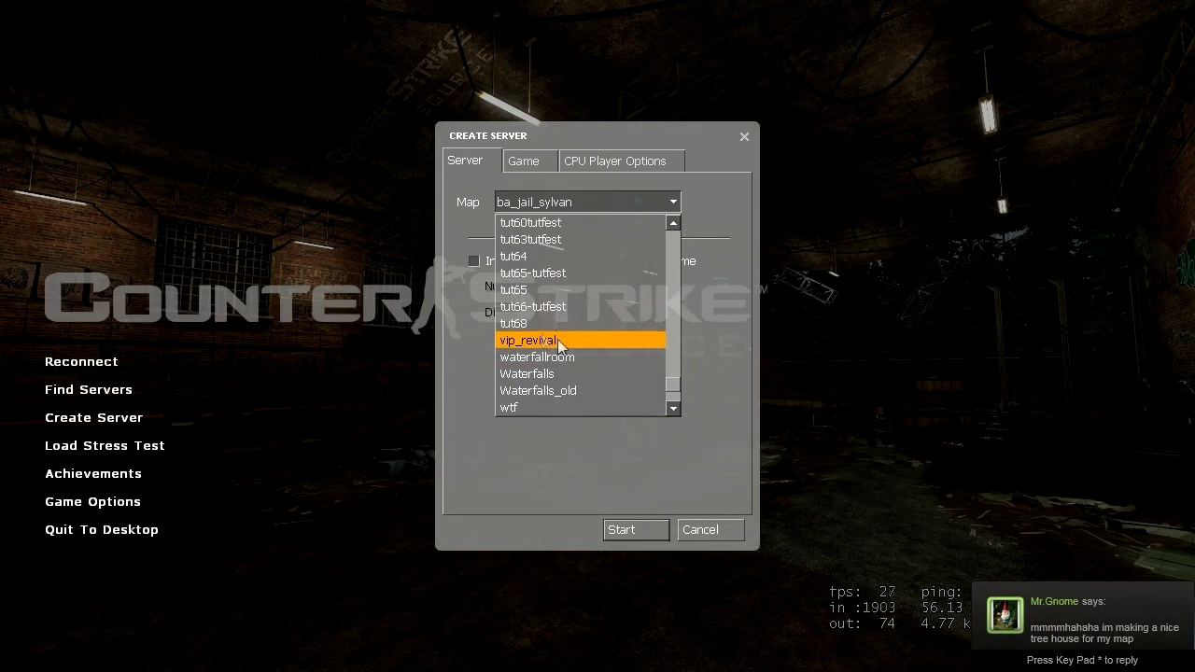
{"action": "left_click", "coordinate": [561, 339]}
{"action": "left_click", "coordinate": [626, 530]}
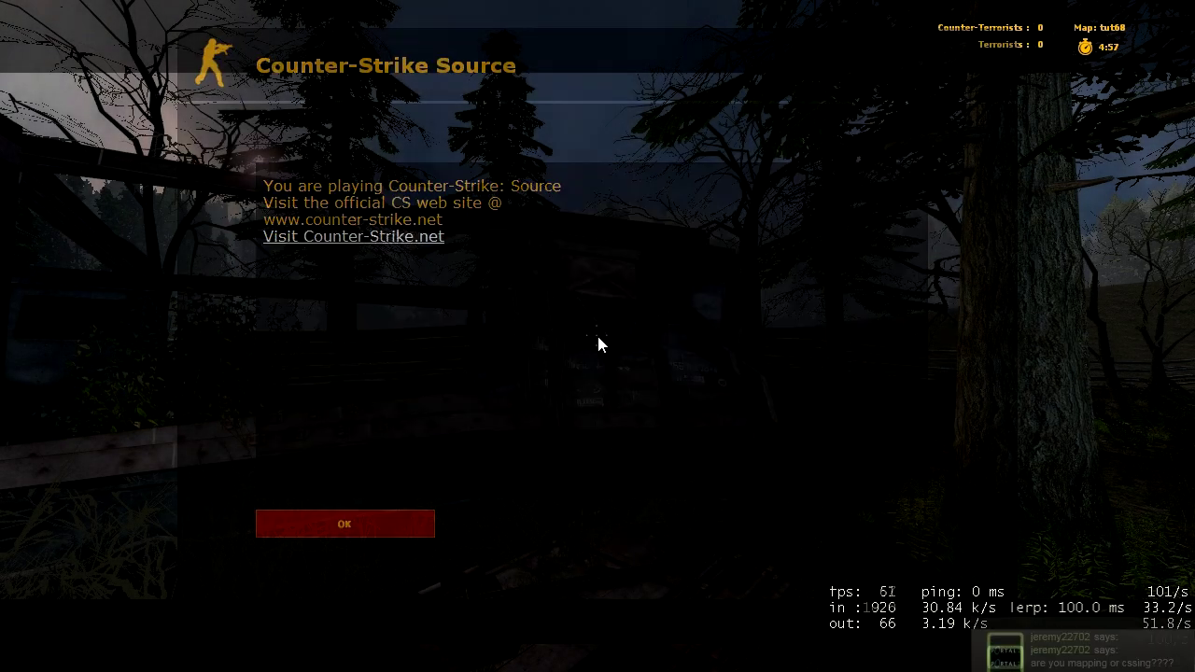
- Dismiss the welcome message, join the Terrorist team and enter the parking lot with the pistol drawn
{"action": "key", "text": "Return"}
{"action": "key", "text": "1"}
{"action": "key", "text": "1"}
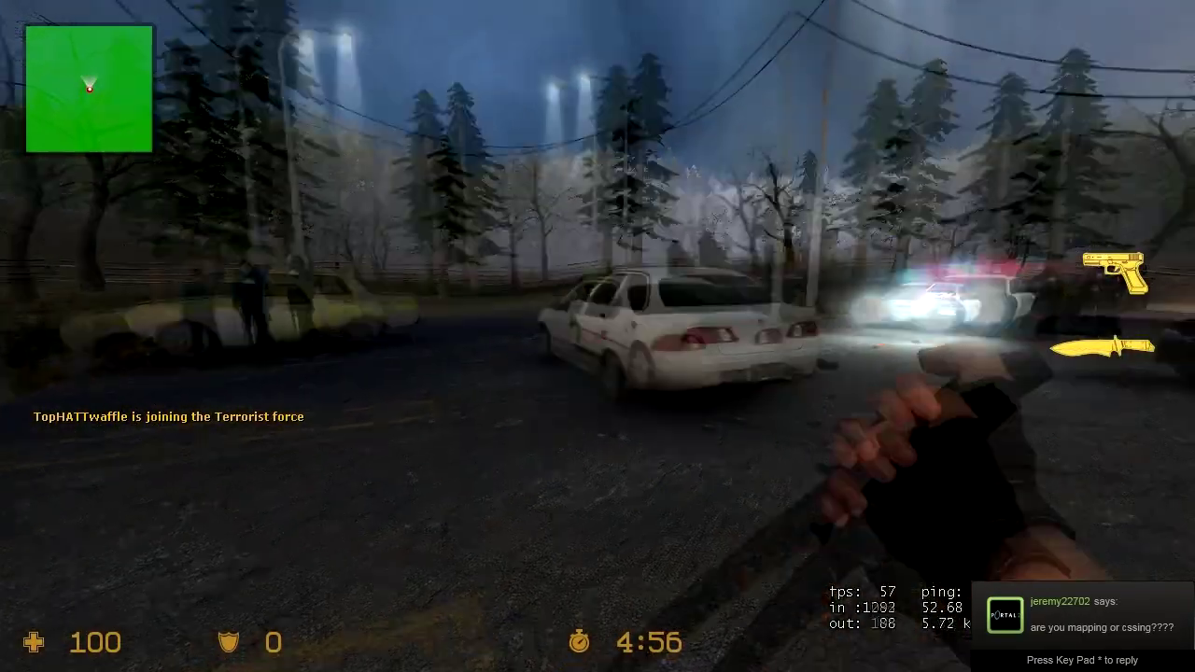
{"action": "key", "text": "w"}
{"action": "key", "text": "2"}
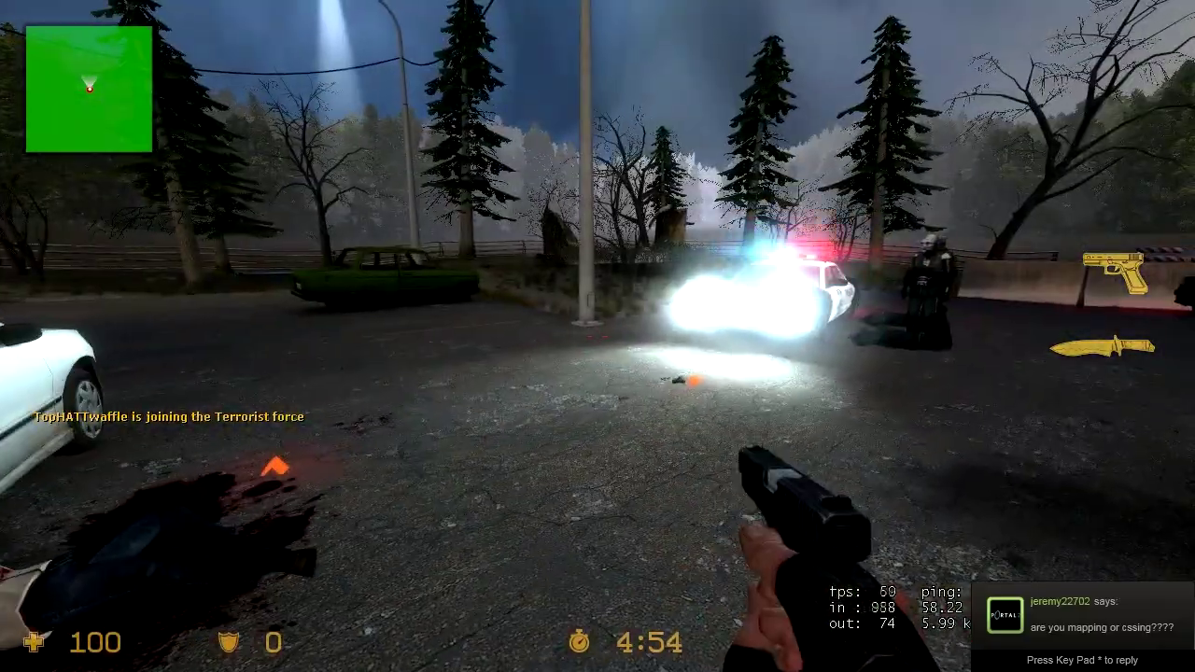
- Turn off the net graph overlay and return to the game
{"action": "key", "text": "grave"}
{"action": "left_click", "coordinate": [80, 393]}
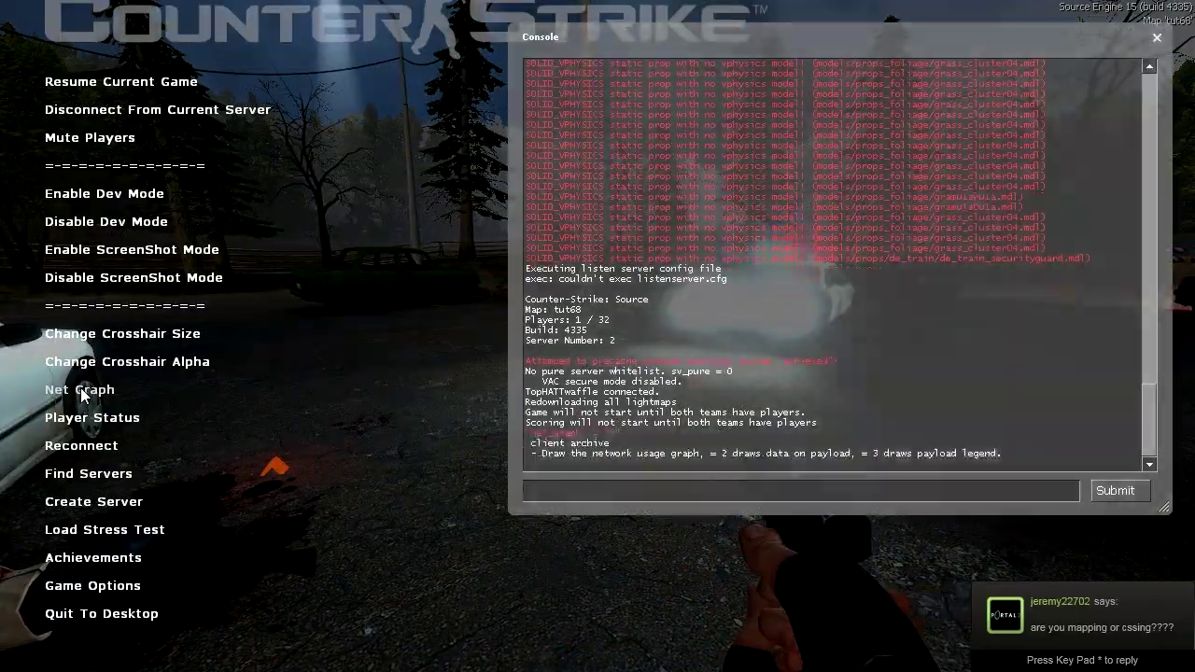
{"action": "key", "text": "Escape"}
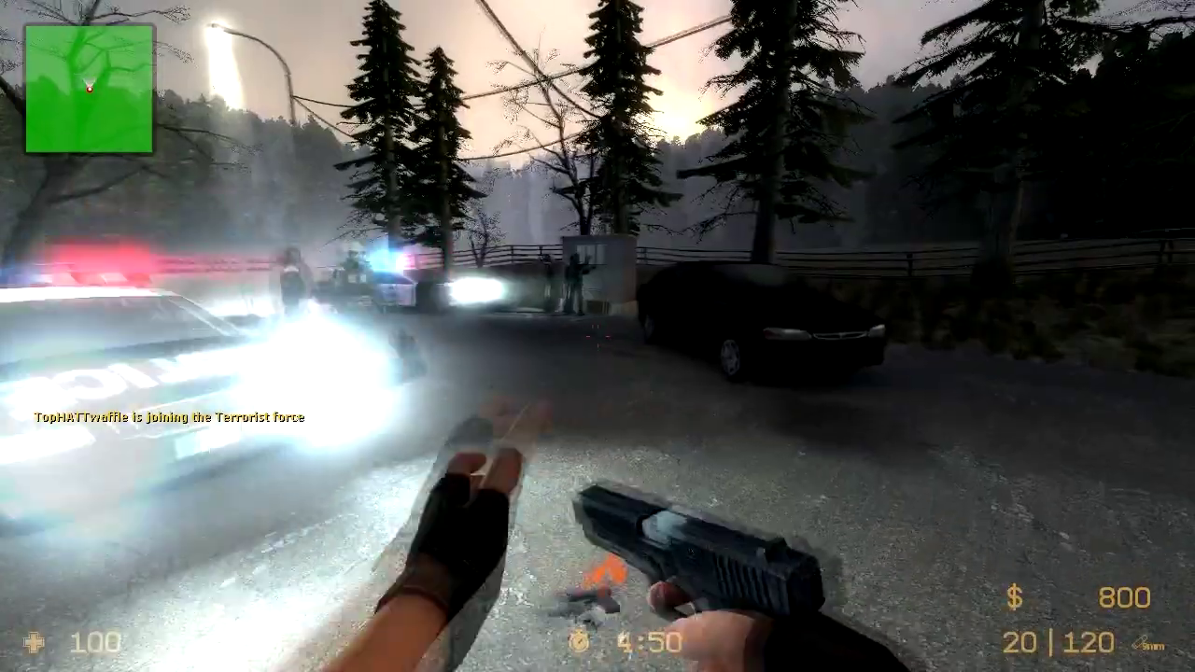
- Step back for a view of the parking lot and run the console command sv_cheats 1
{"action": "key", "text": "s"}
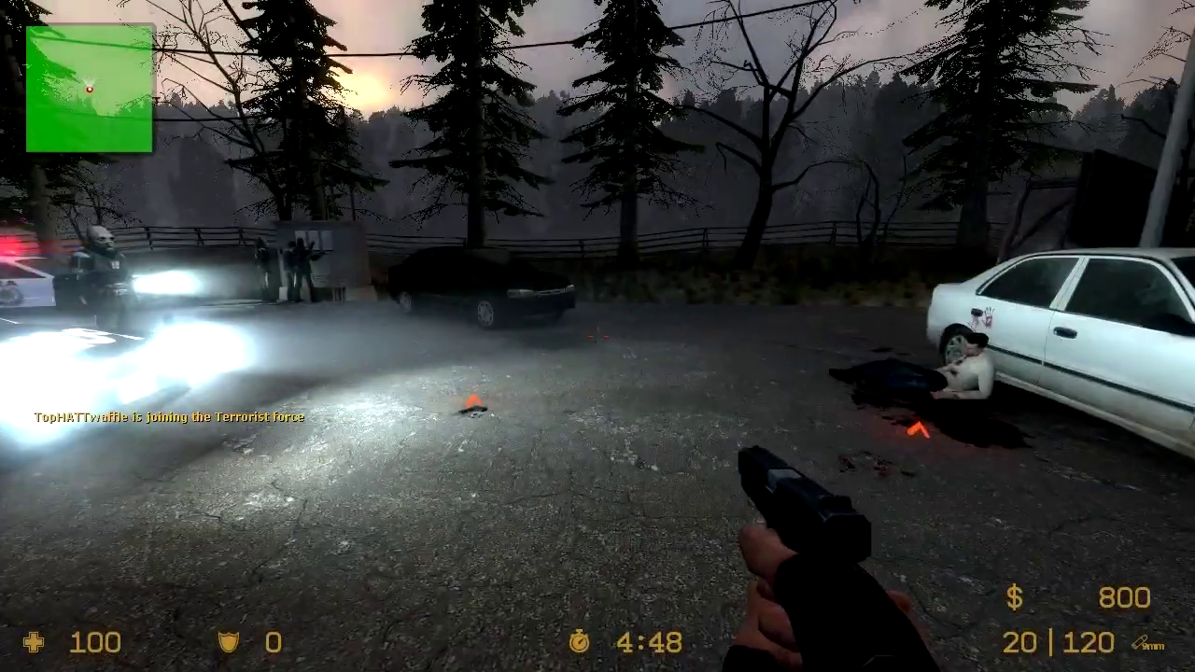
{"action": "key", "text": "grave"}
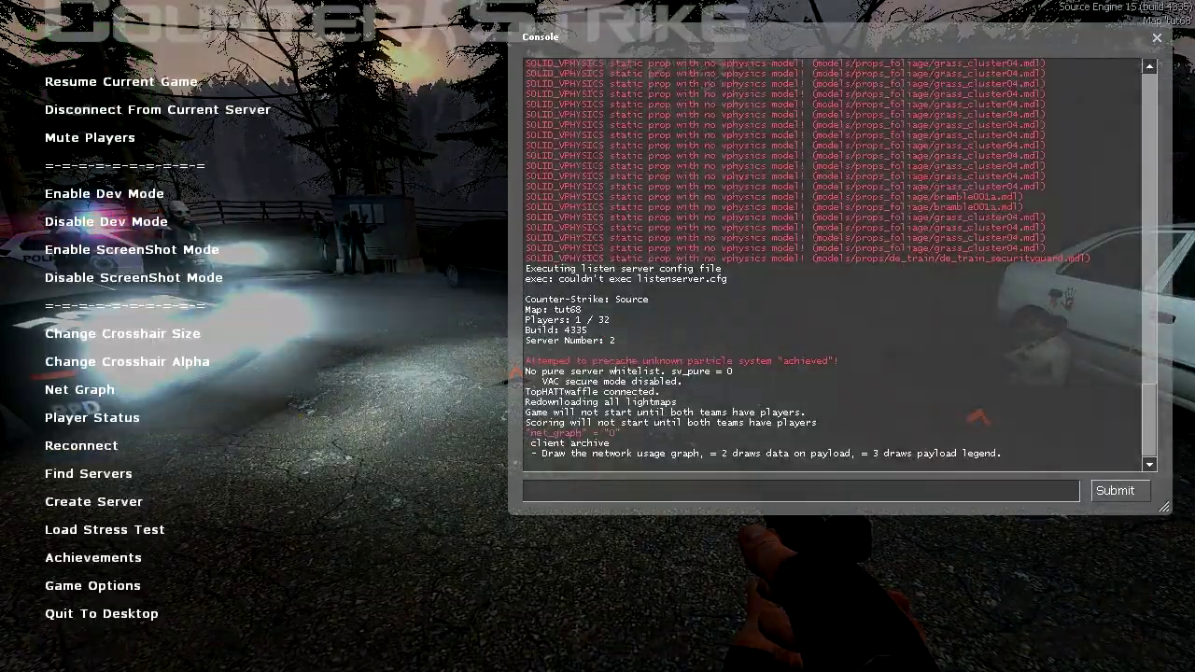
{"action": "key", "text": "grave"}
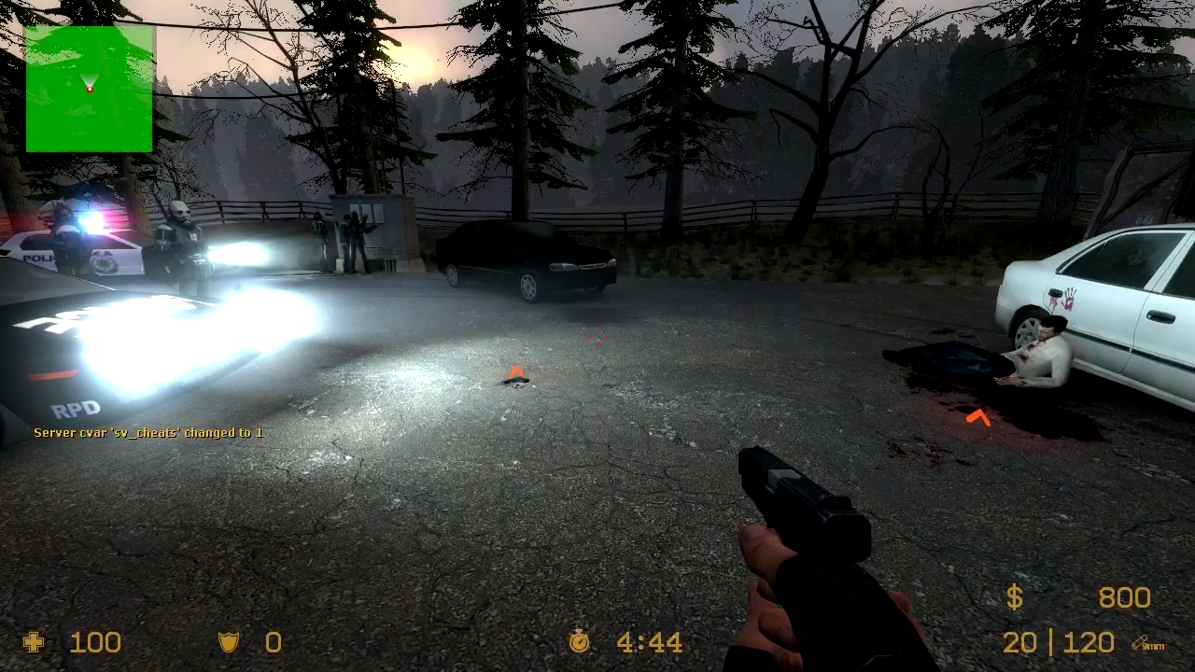
{"action": "key", "text": "grave"}
{"action": "type", "text": "sv_cheat "}
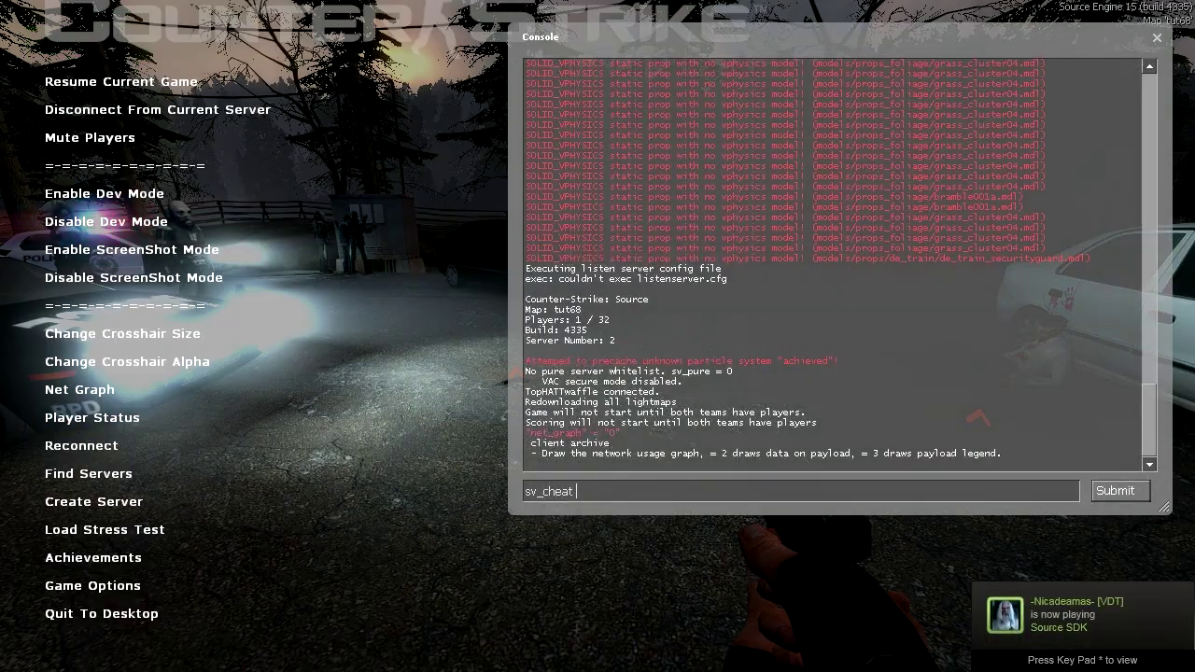
{"action": "type", "text": "s 1"}
{"action": "key", "text": "Return"}
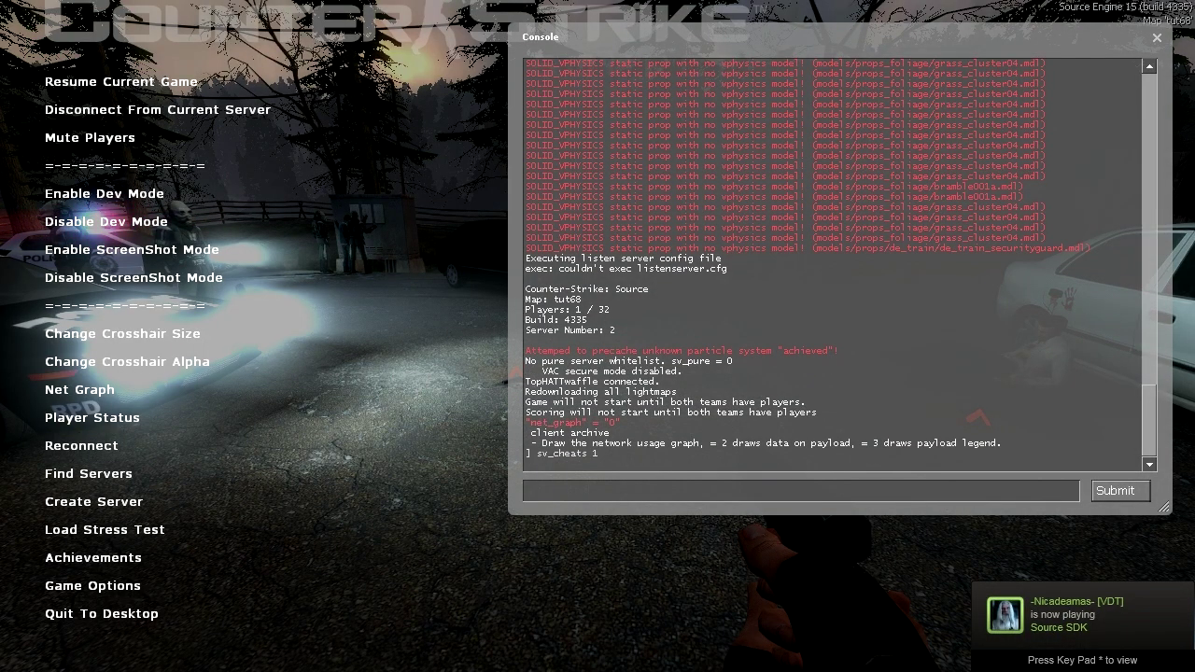
- Run the colorcorrectionui console command, return to the game and move the Lookup View window beside the Color Correction Tools window
{"action": "type", "text": "colorcorrectionui"}
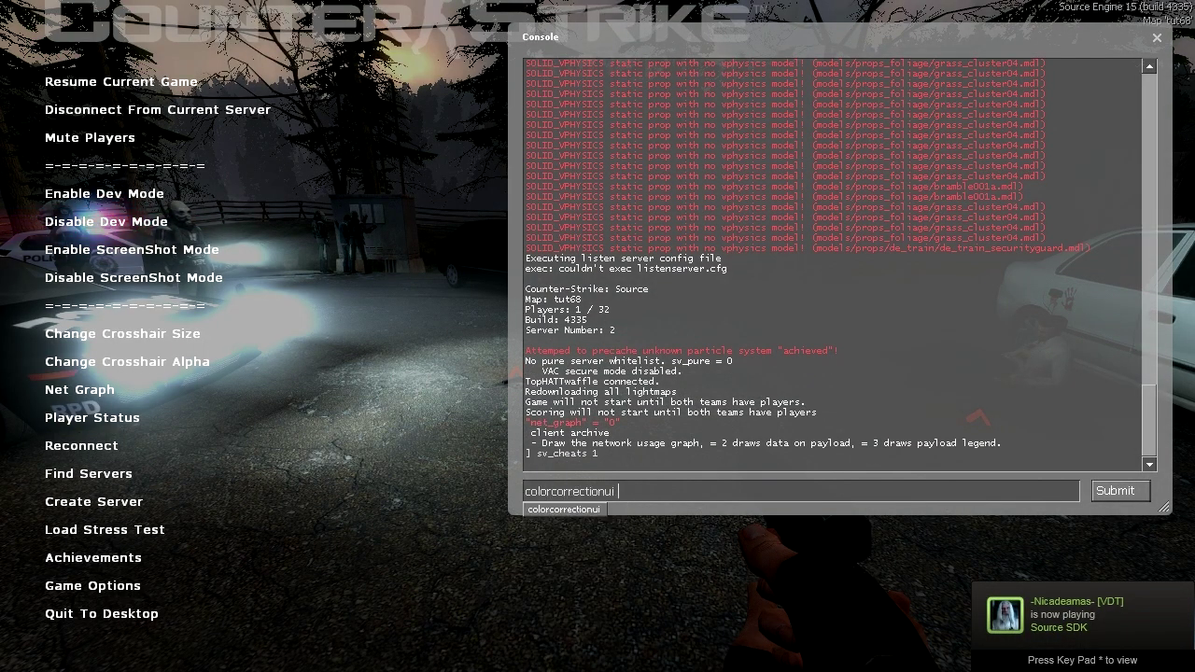
{"action": "key", "text": "Return"}
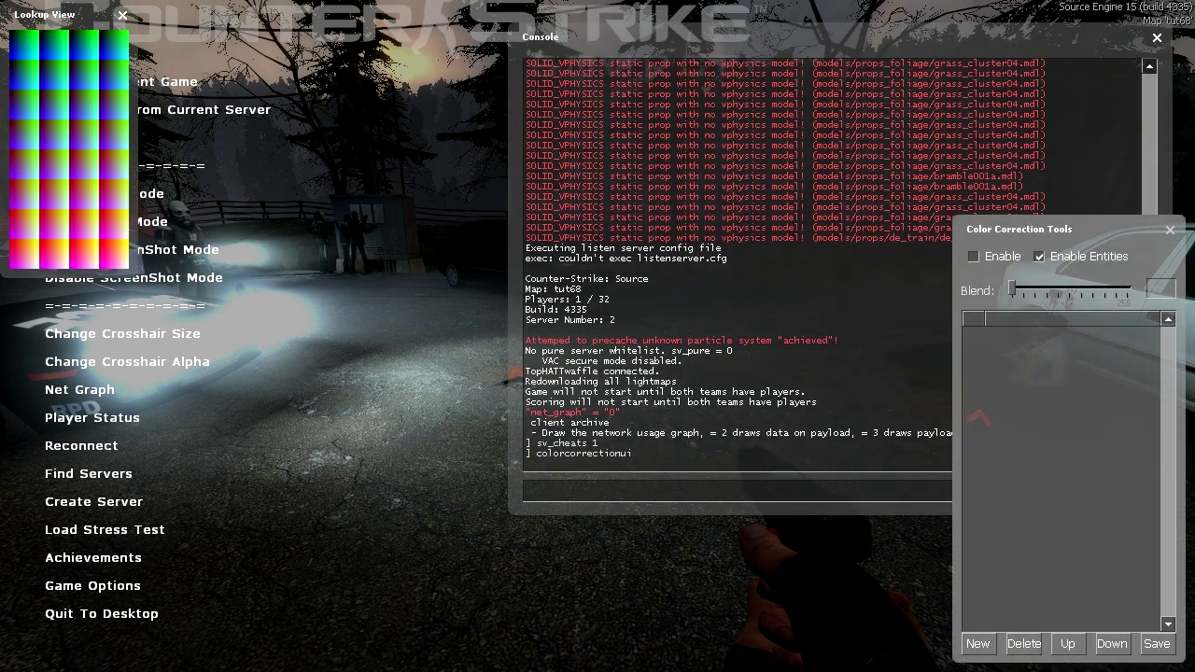
{"action": "key", "text": "Escape"}
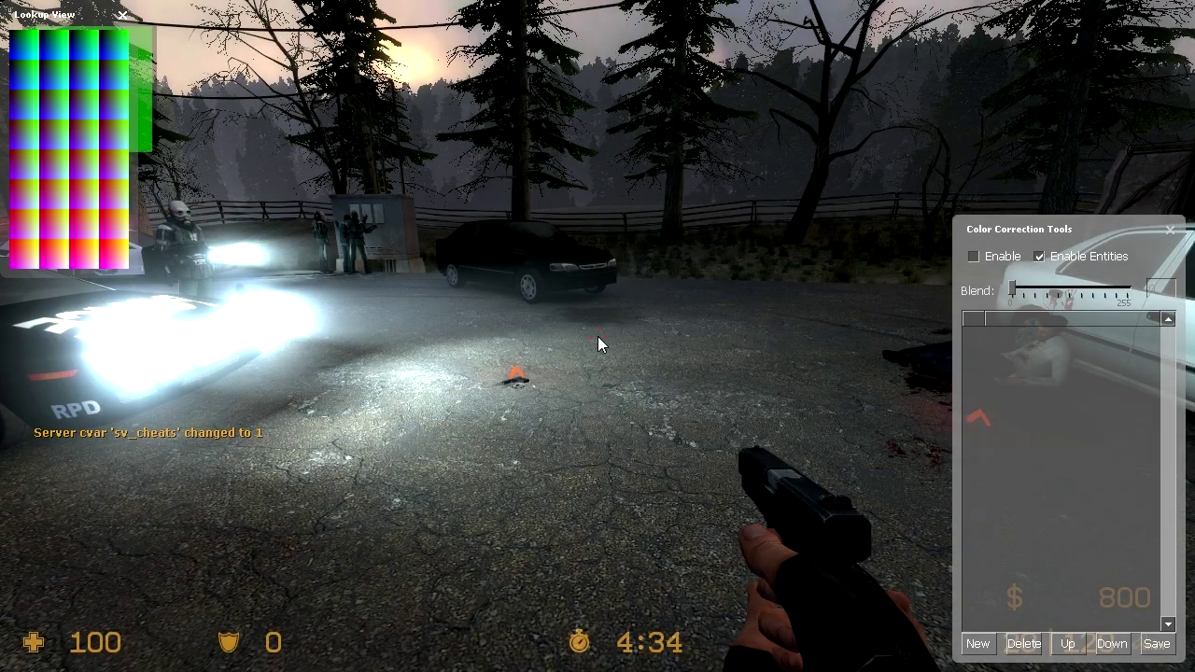
{"action": "left_click_drag", "start_coordinate": [103, 21], "coordinate": [904, 241]}
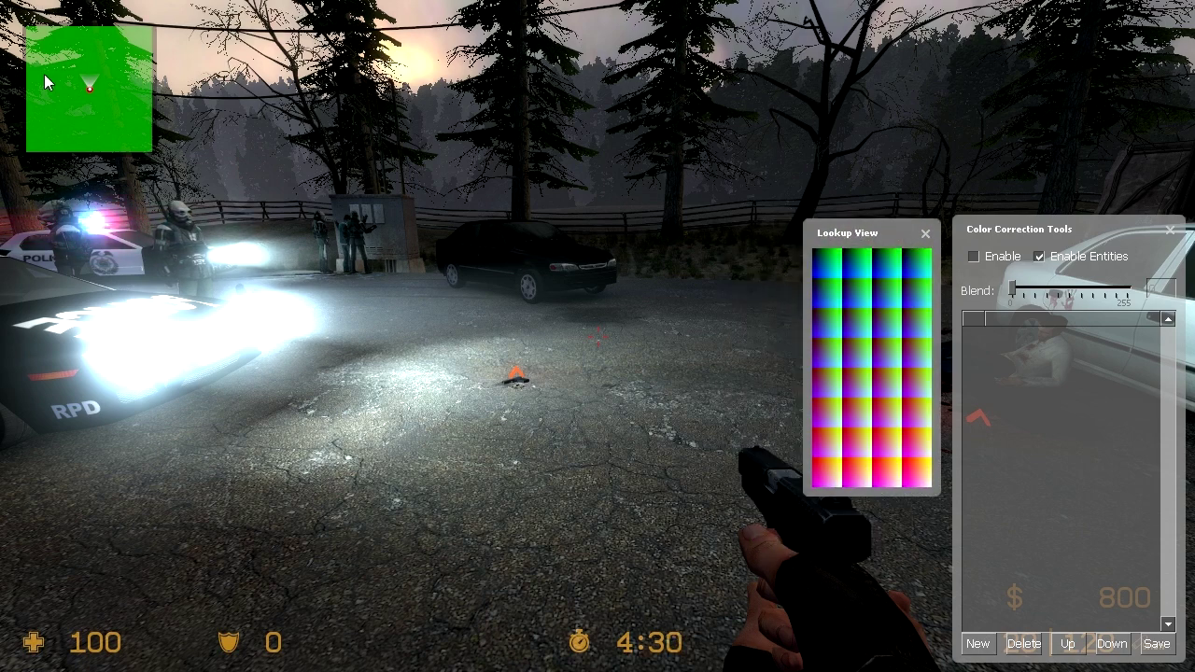
- Switch the net graph overlay on and back off
{"action": "key", "text": "Escape"}
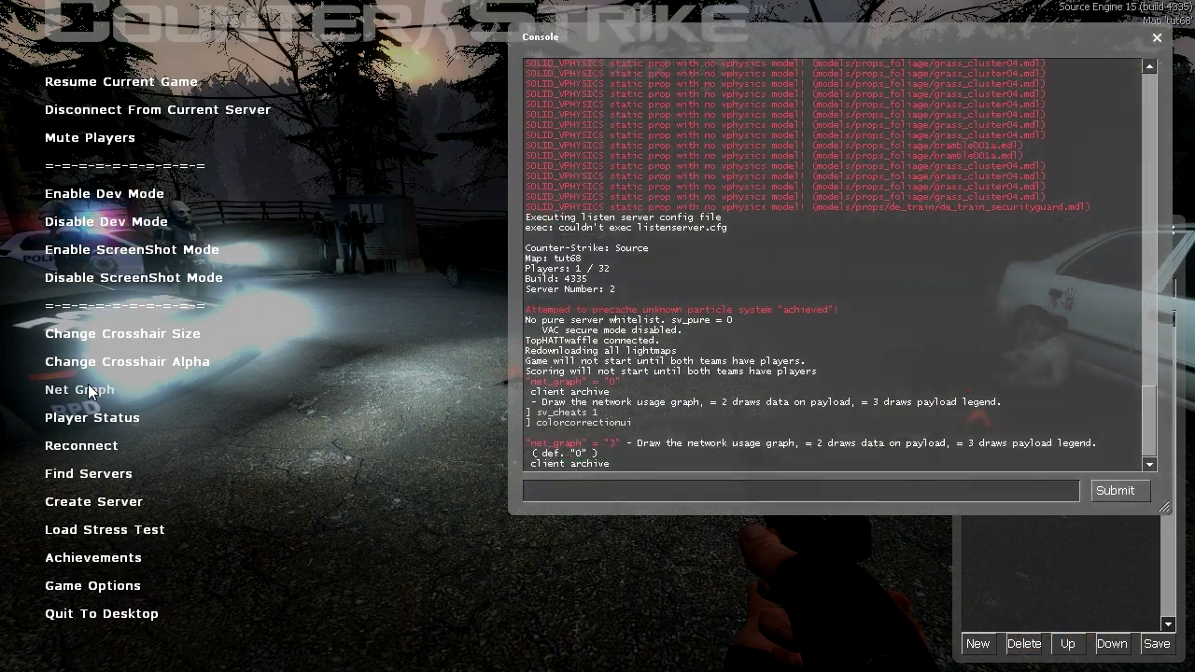
{"action": "left_click", "coordinate": [88, 384]}
{"action": "key", "text": "Escape"}
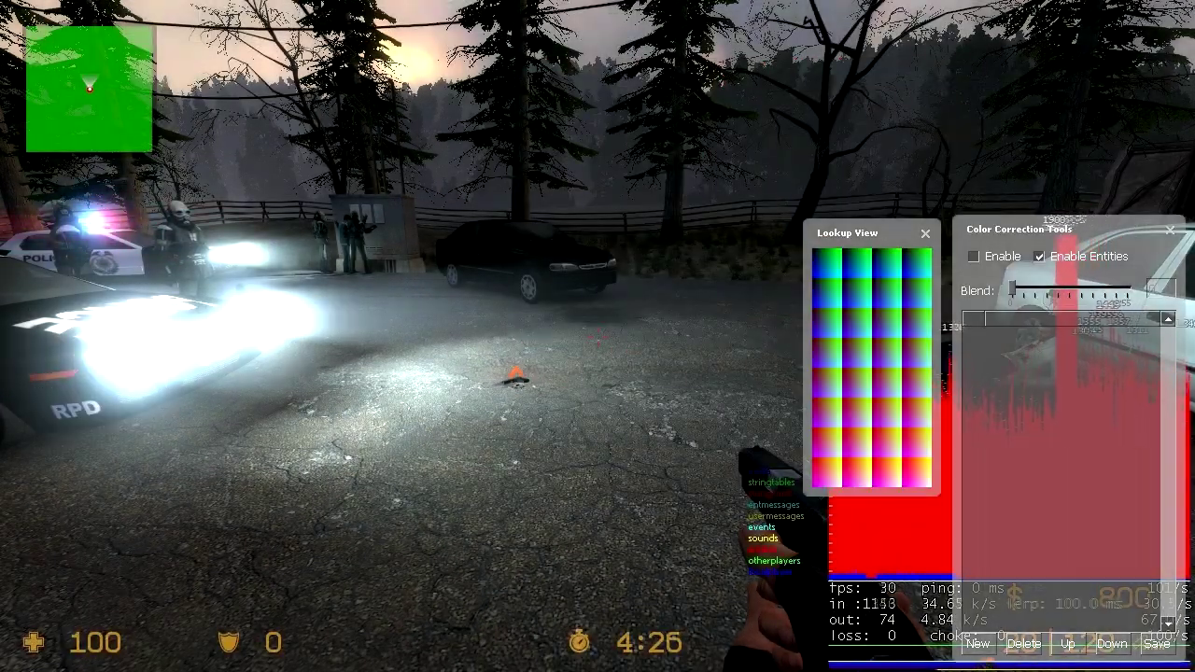
{"action": "key", "text": "Escape"}
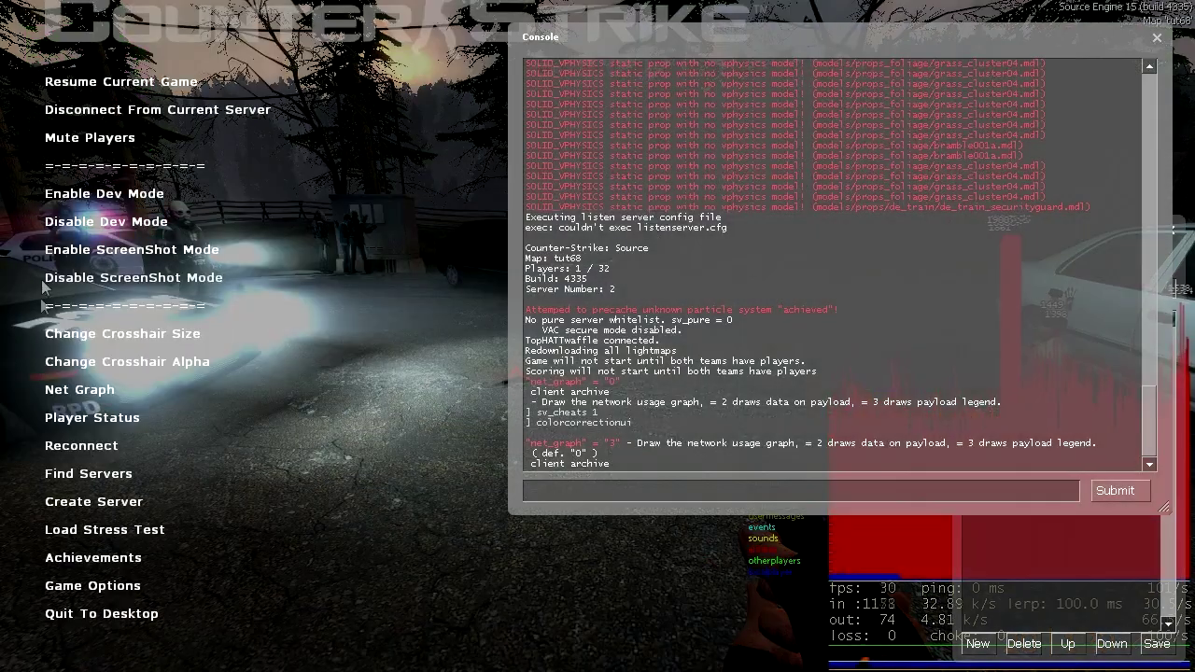
{"action": "left_click", "coordinate": [75, 388]}
{"action": "key", "text": "Escape"}
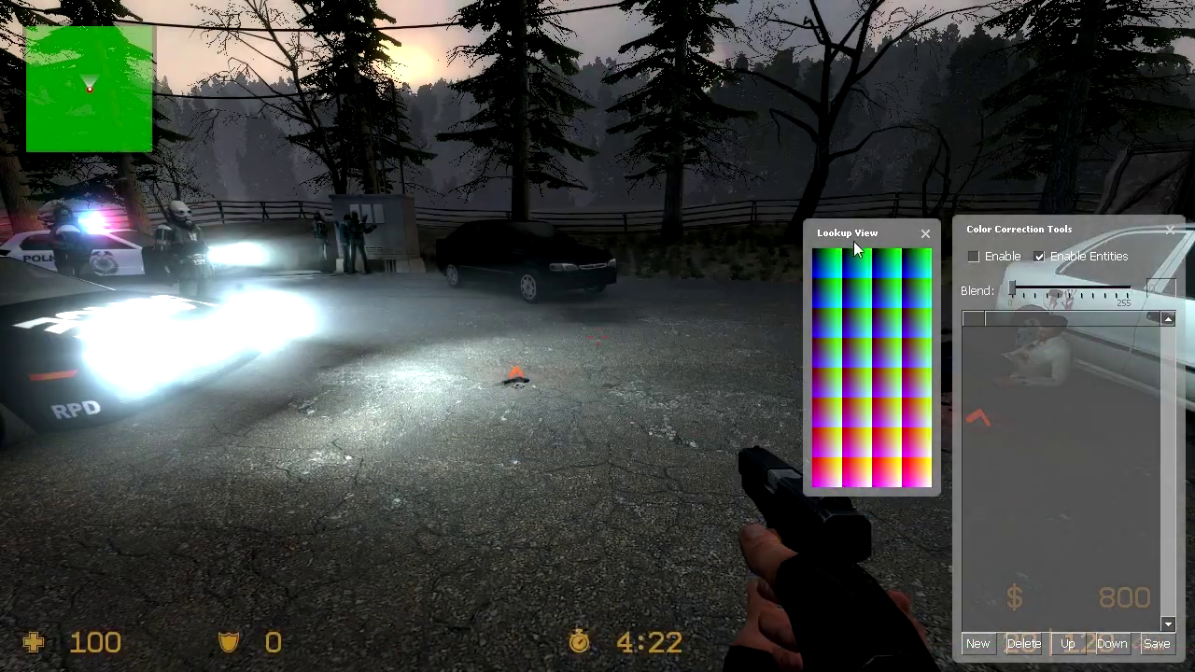
- Move the Lookup View window beside the radar and make sure Color Correction is set to Enabled in the advanced video options
{"action": "left_click_drag", "start_coordinate": [869, 238], "coordinate": [299, 25]}
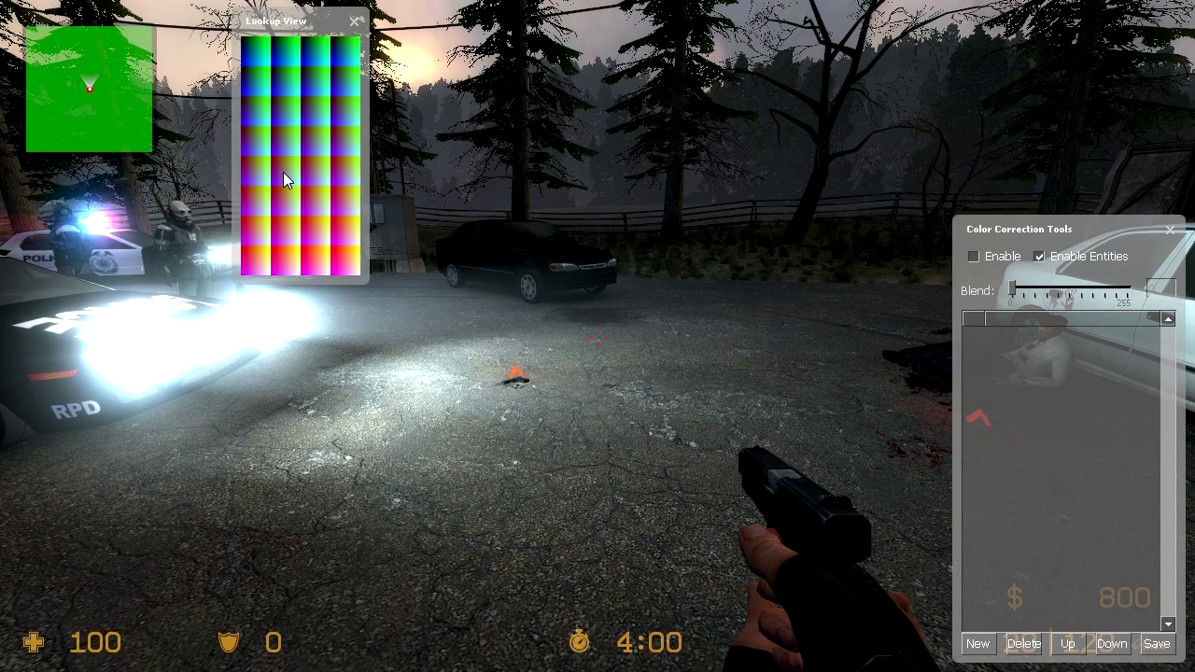
{"action": "key", "text": "Escape"}
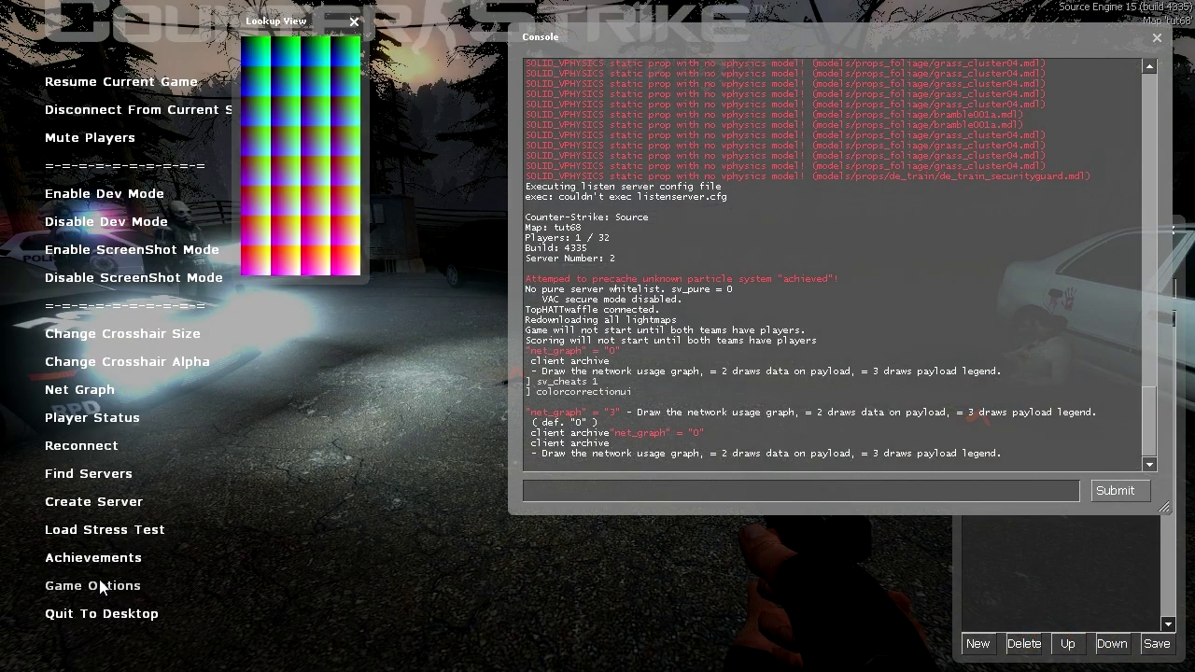
{"action": "left_click", "coordinate": [109, 586]}
{"action": "left_click", "coordinate": [583, 187]}
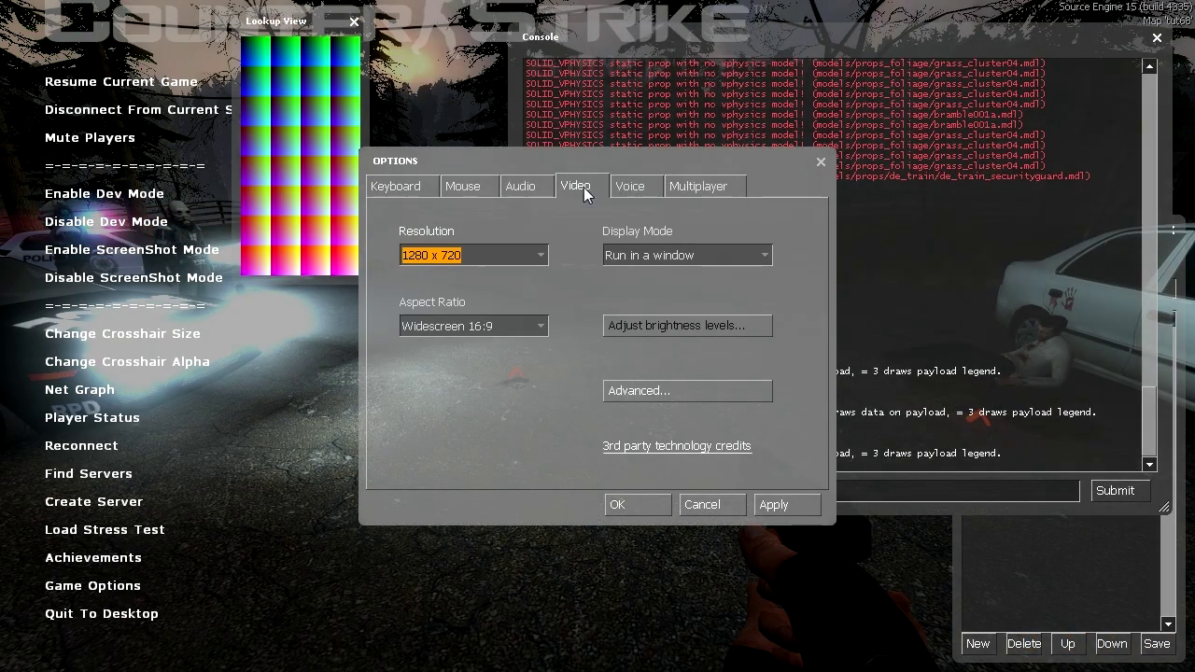
{"action": "left_click", "coordinate": [657, 393]}
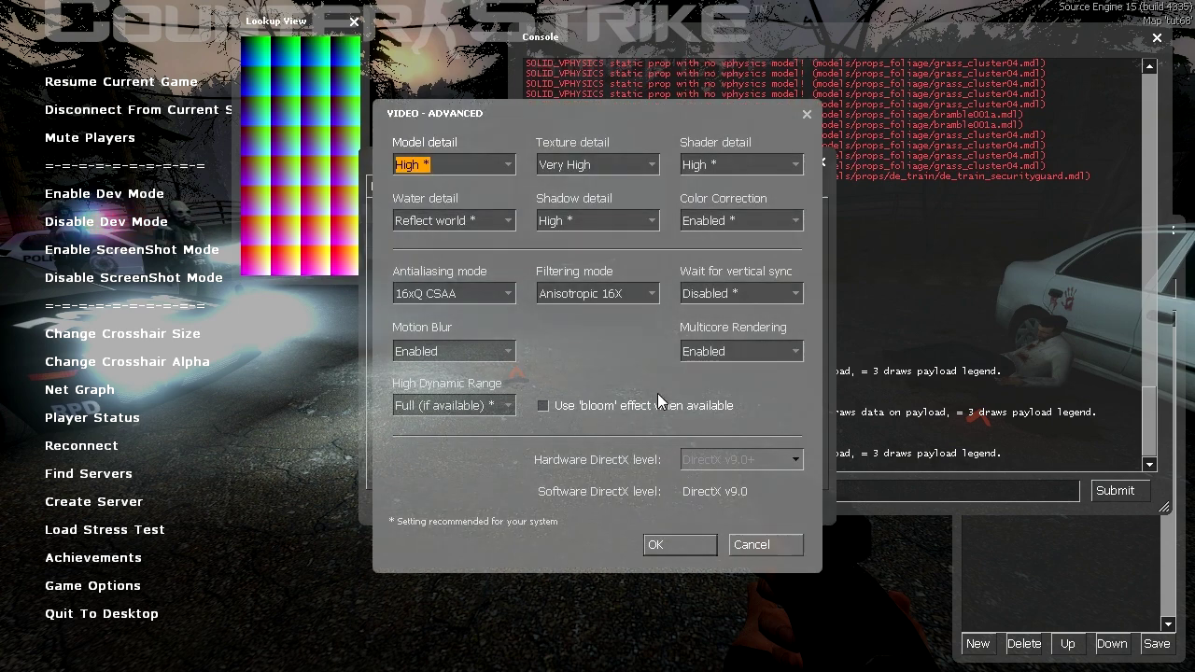
{"action": "left_click", "coordinate": [733, 222]}
{"action": "left_click", "coordinate": [738, 258]}
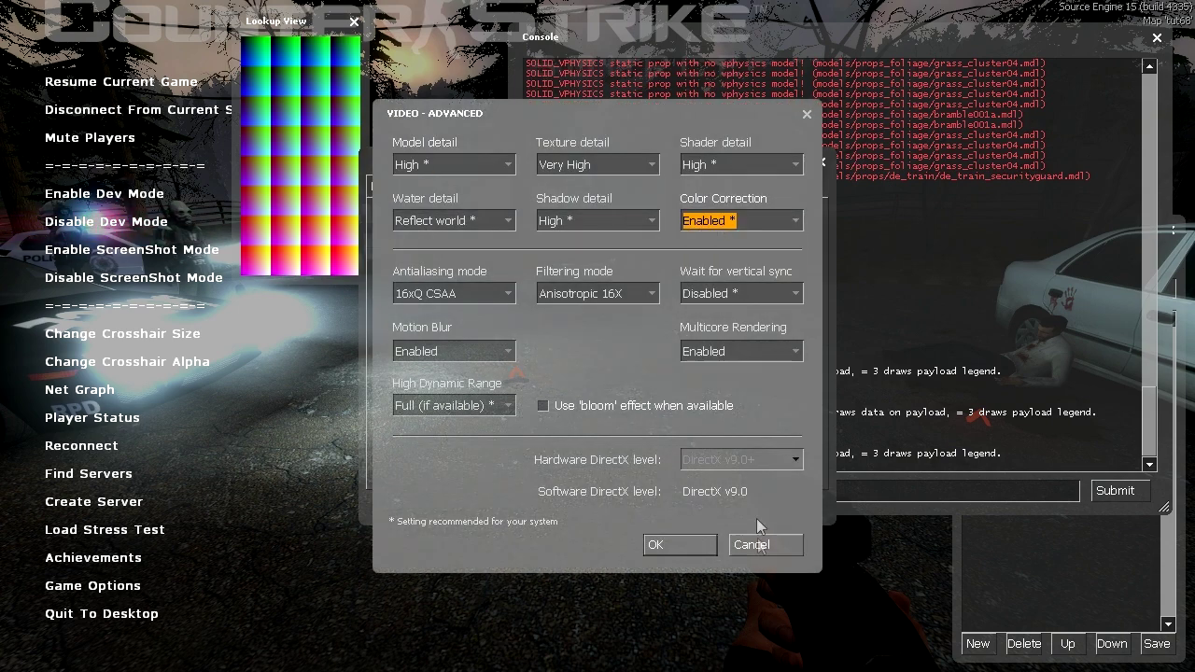
{"action": "left_click", "coordinate": [680, 544]}
{"action": "left_click", "coordinate": [732, 506]}
{"action": "key", "text": "Escape"}
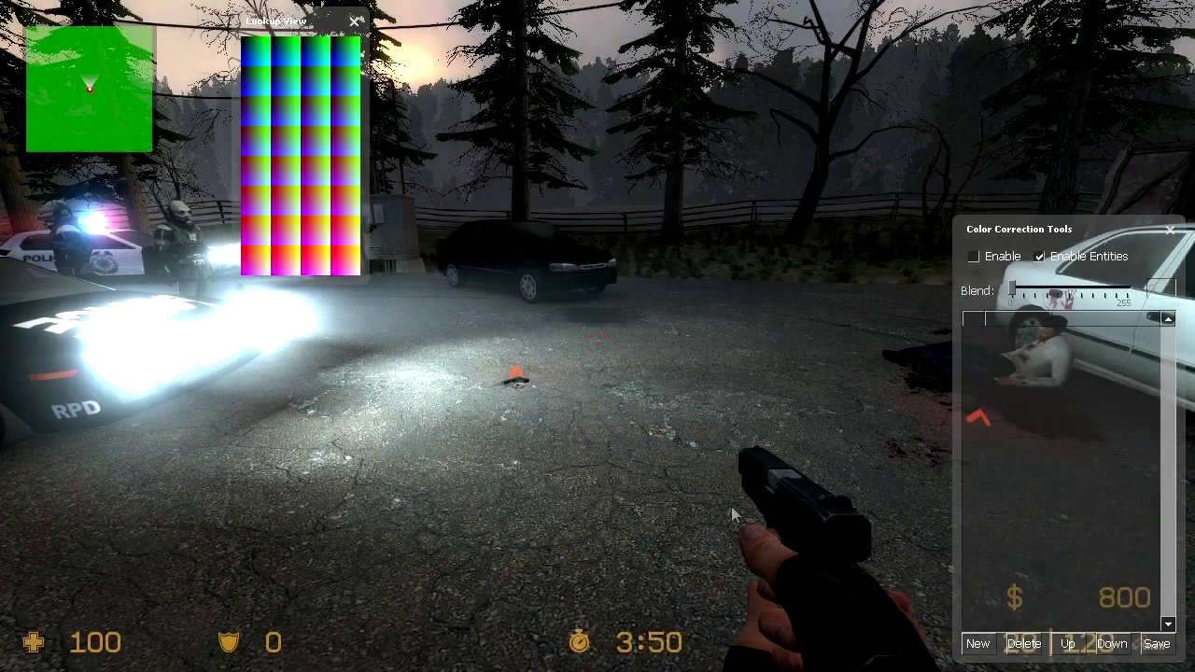
- Enable the color correction tools and create a new Selected HSV Tool operation named Black&white
{"action": "left_click", "coordinate": [976, 258]}
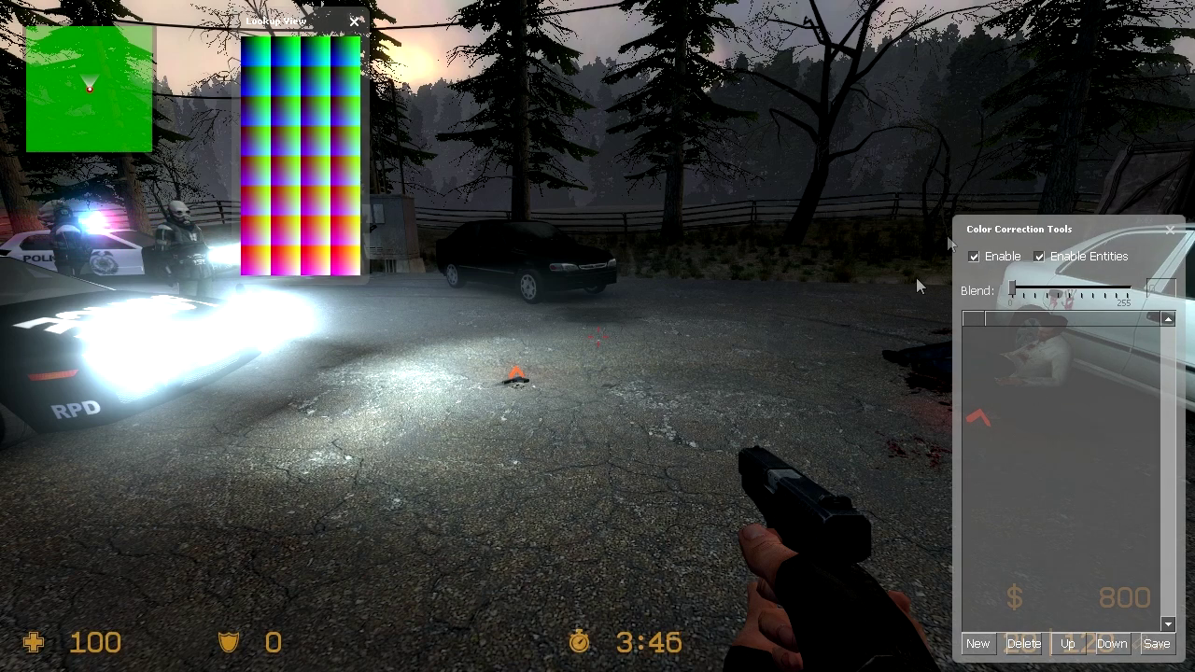
{"action": "left_click", "coordinate": [1040, 257]}
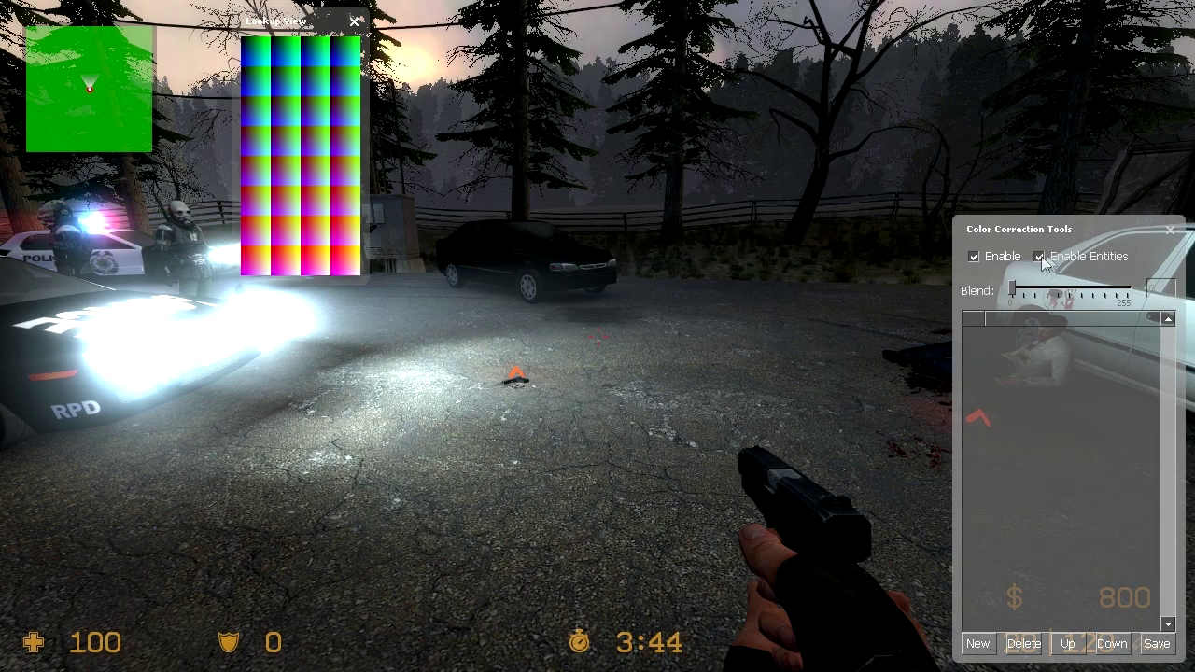
{"action": "left_click", "coordinate": [978, 644]}
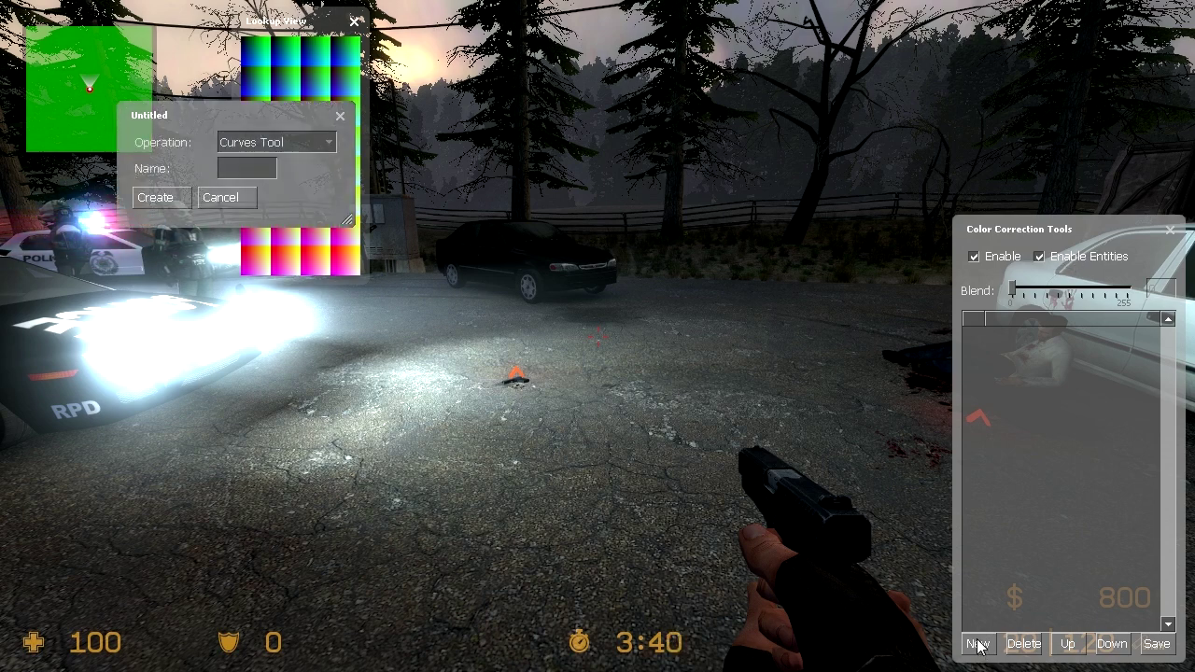
{"action": "left_click_drag", "start_coordinate": [192, 105], "coordinate": [660, 51]}
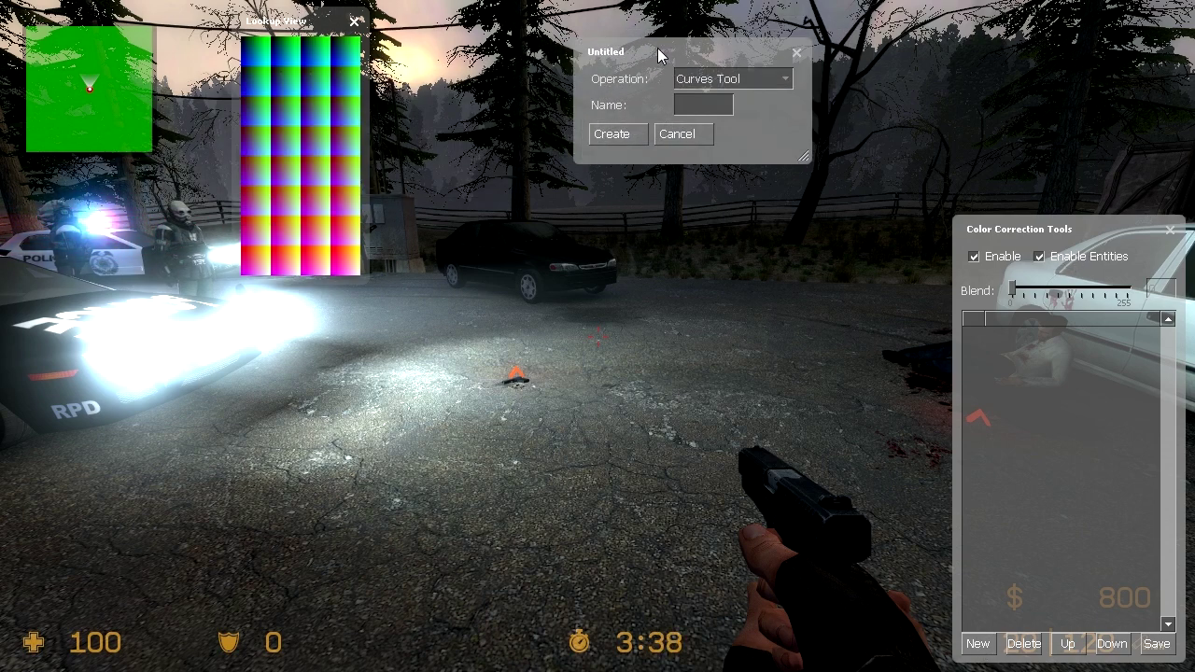
{"action": "left_click", "coordinate": [734, 79]}
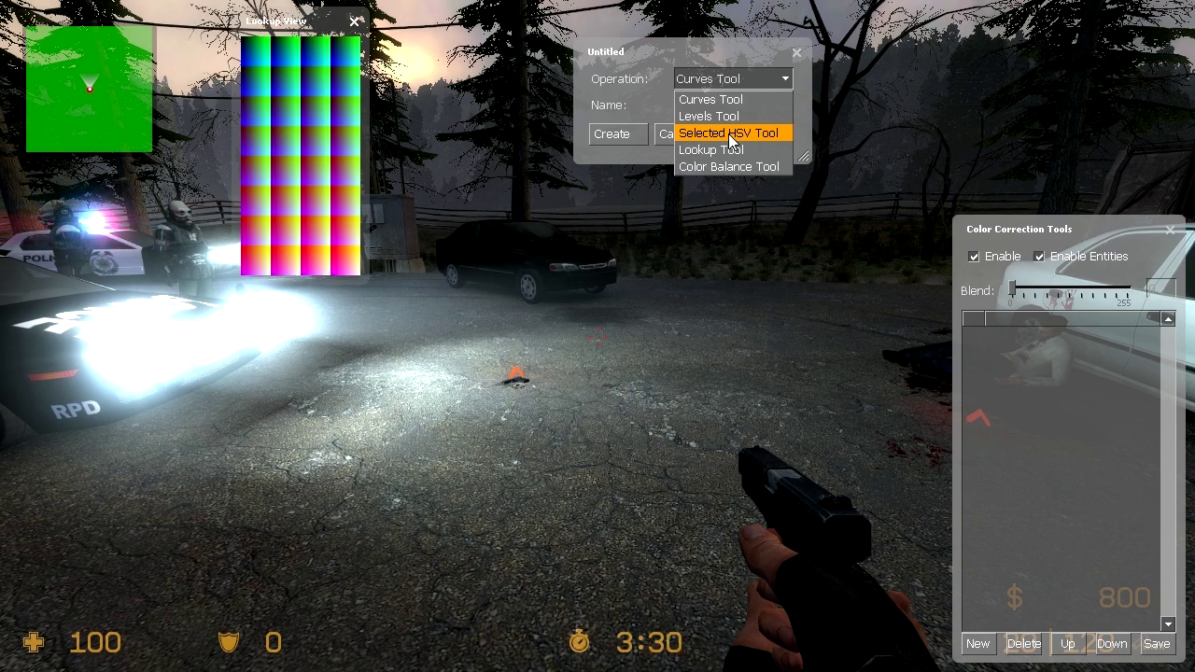
{"action": "left_click", "coordinate": [897, 117]}
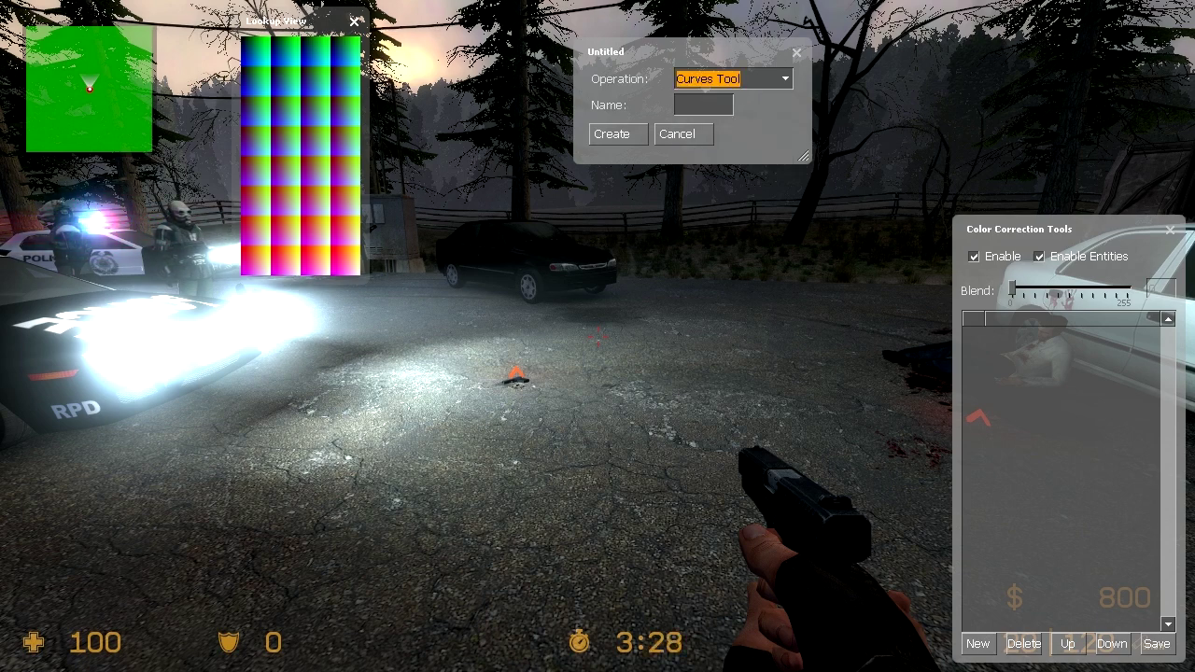
{"action": "left_click", "coordinate": [761, 82]}
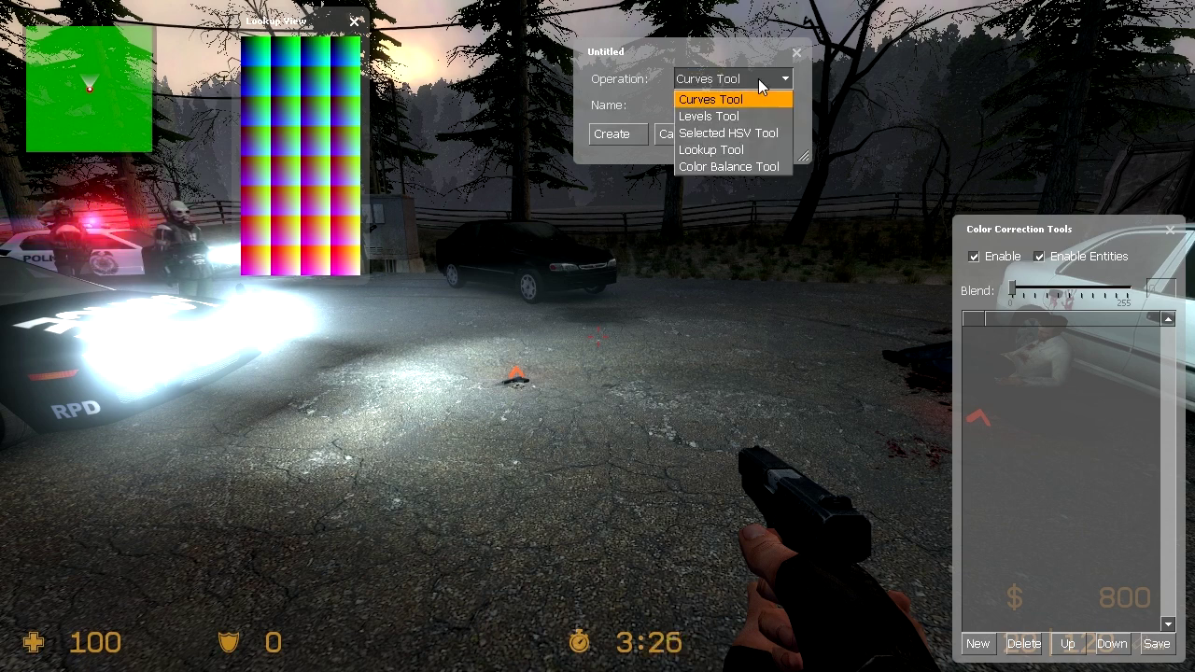
{"action": "left_click", "coordinate": [714, 136]}
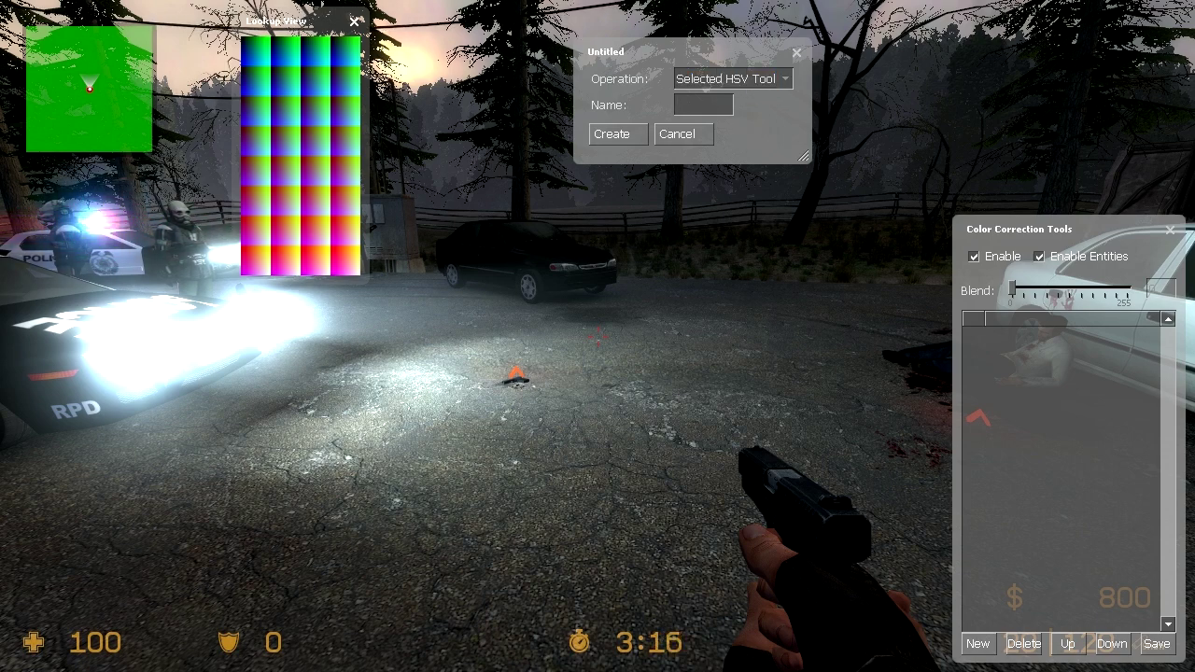
{"action": "type", "text": "B"}
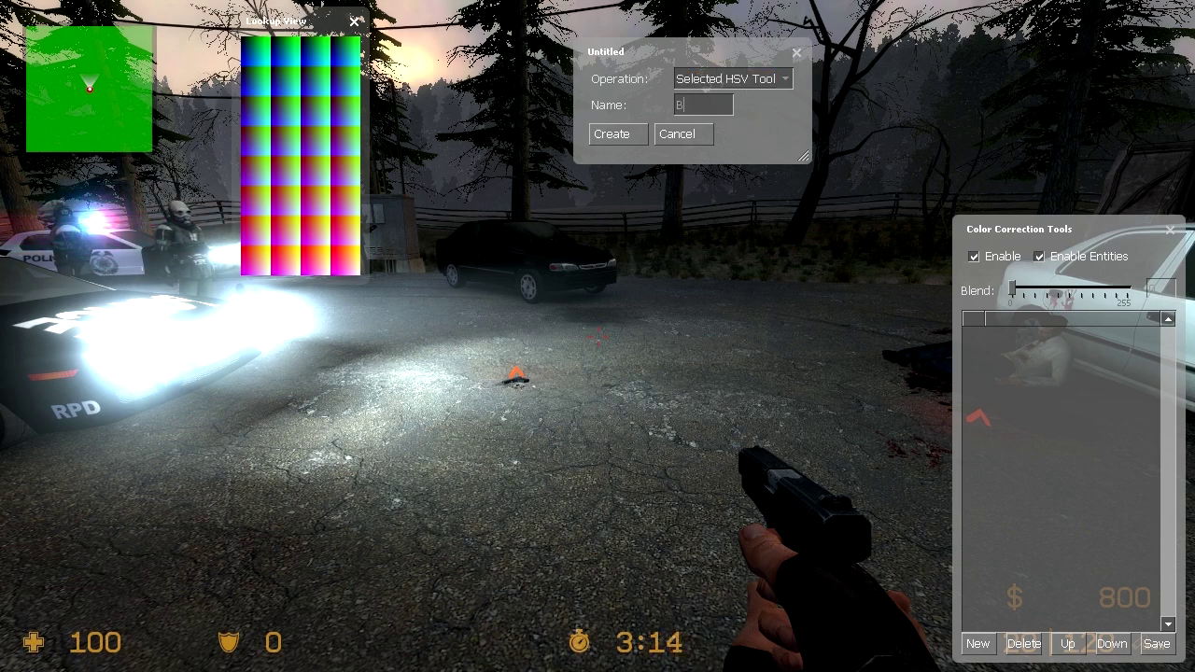
{"action": "type", "text": "lack&"}
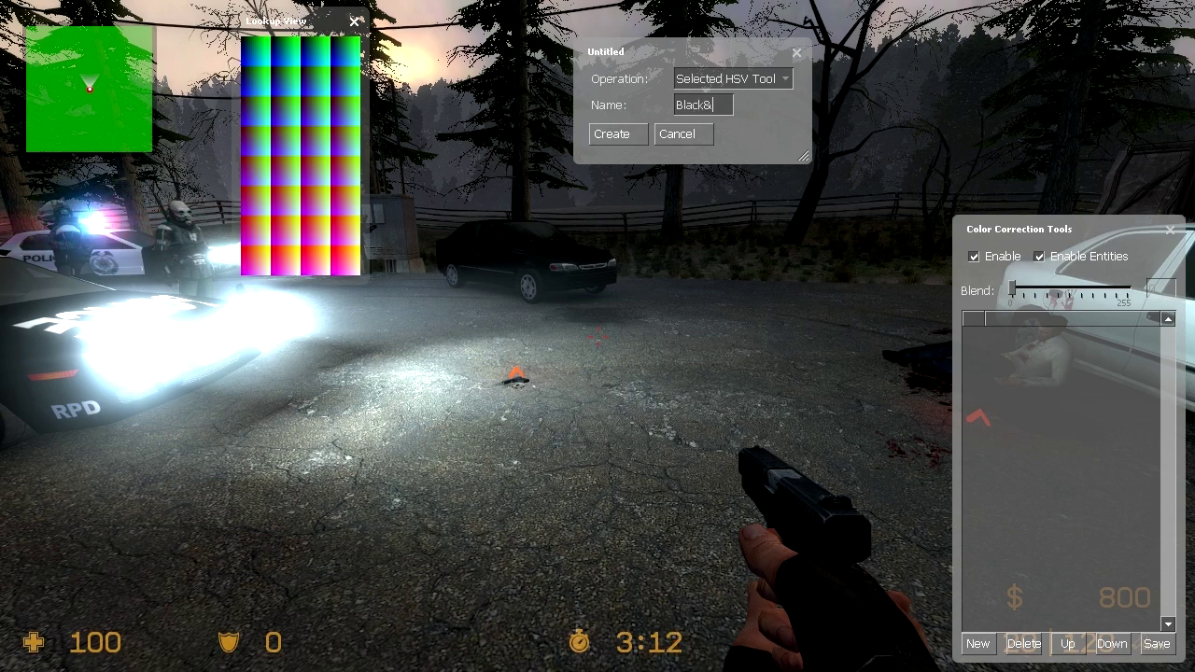
{"action": "type", "text": "white"}
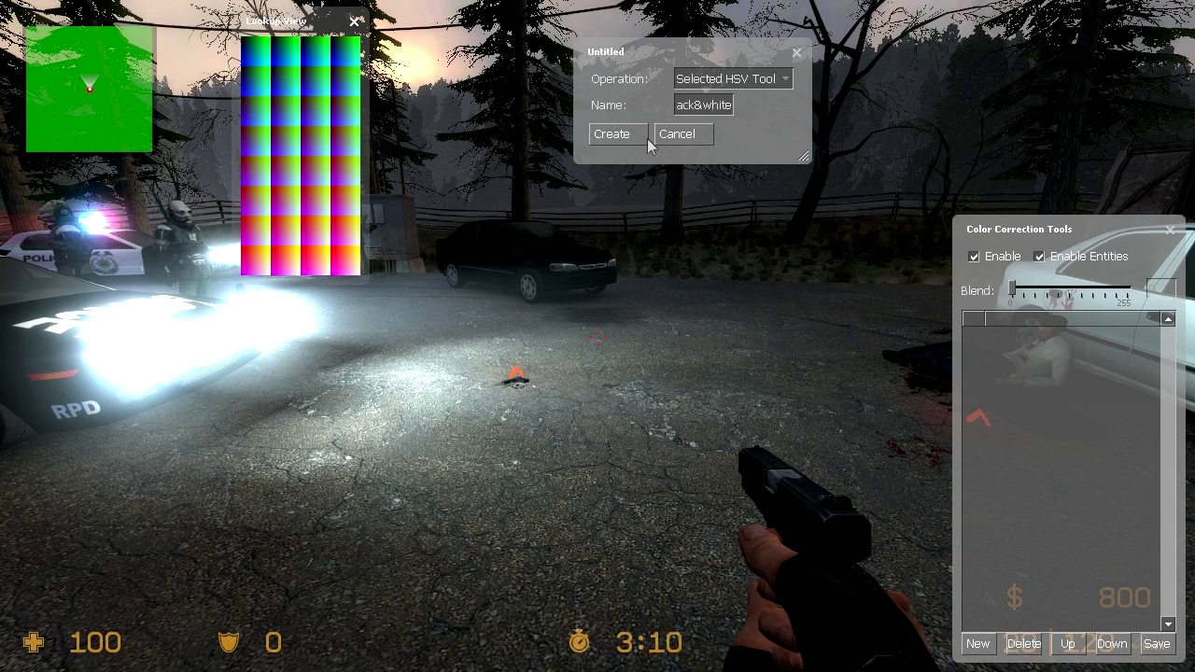
{"action": "left_click", "coordinate": [625, 135]}
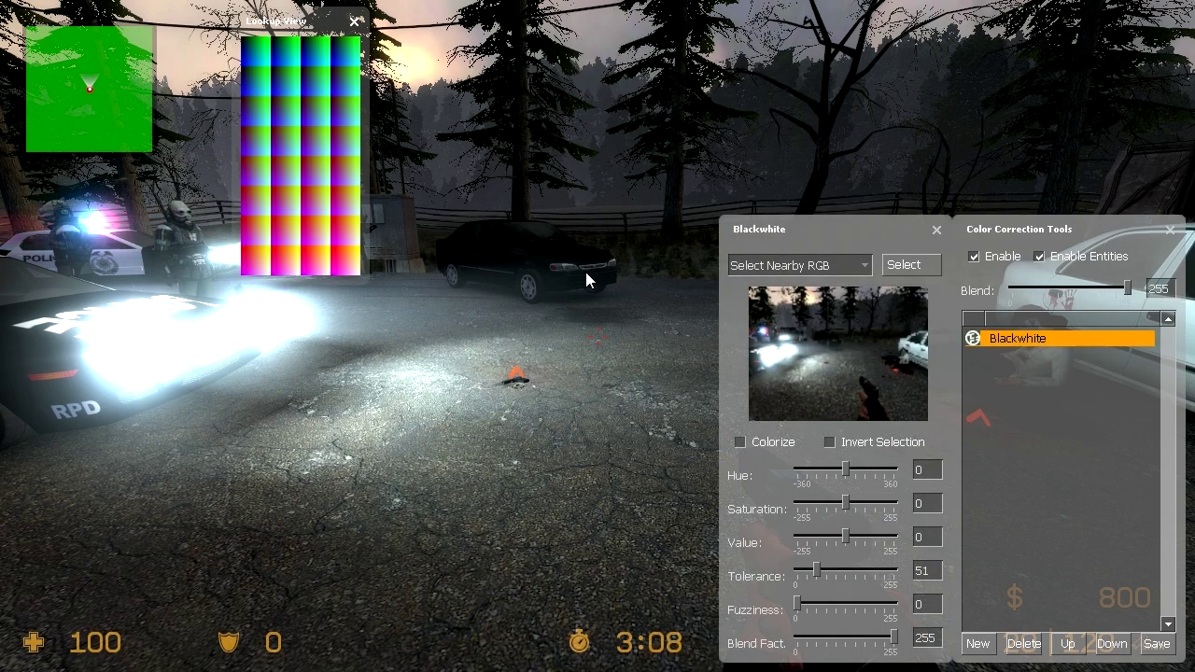
- Set the Blackwhite operation to Select All with a saturation of -255, and try Colorize before leaving it off
{"action": "left_click", "coordinate": [833, 268]}
{"action": "left_click", "coordinate": [834, 268]}
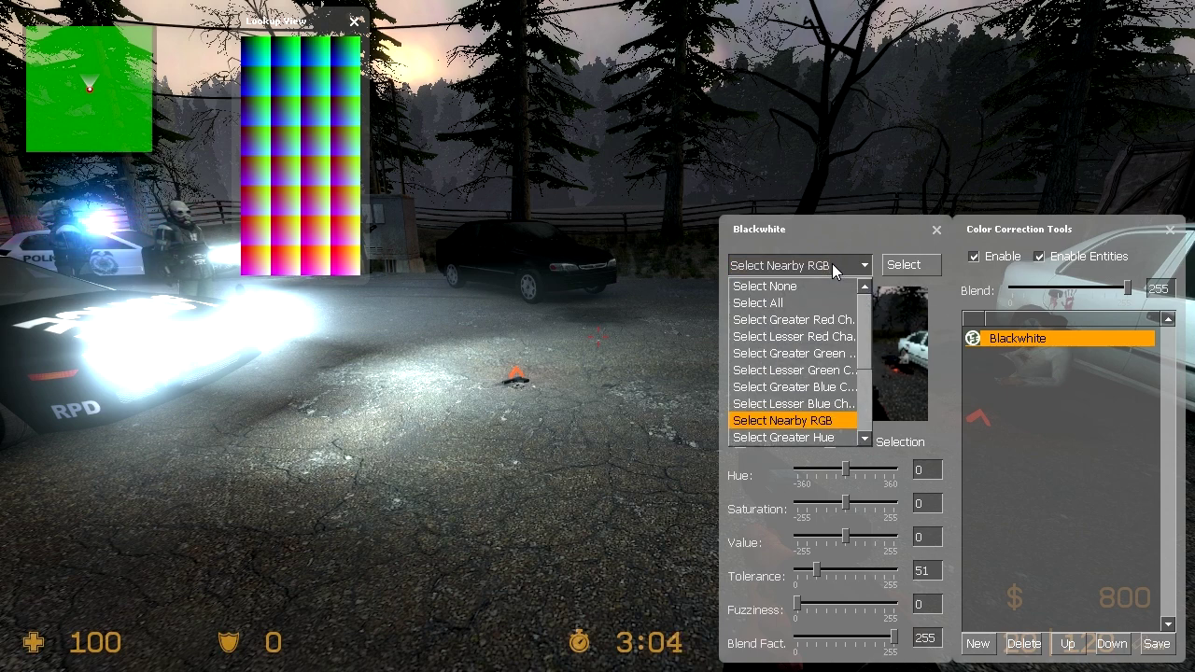
{"action": "left_click", "coordinate": [786, 305]}
{"action": "left_click_drag", "start_coordinate": [850, 507], "coordinate": [766, 507]}
{"action": "left_click", "coordinate": [764, 446]}
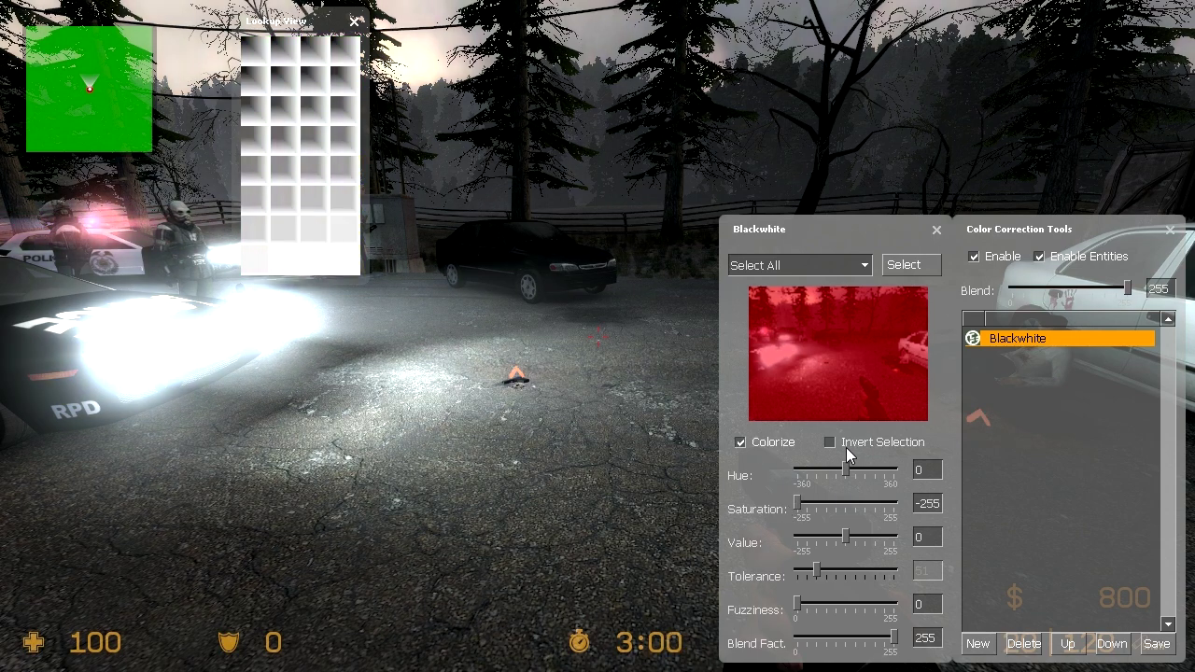
{"action": "left_click", "coordinate": [772, 448]}
- Compare the scene with and without the Blackwhite correction by toggling its color selection mode repeatedly
{"action": "left_click", "coordinate": [905, 266]}
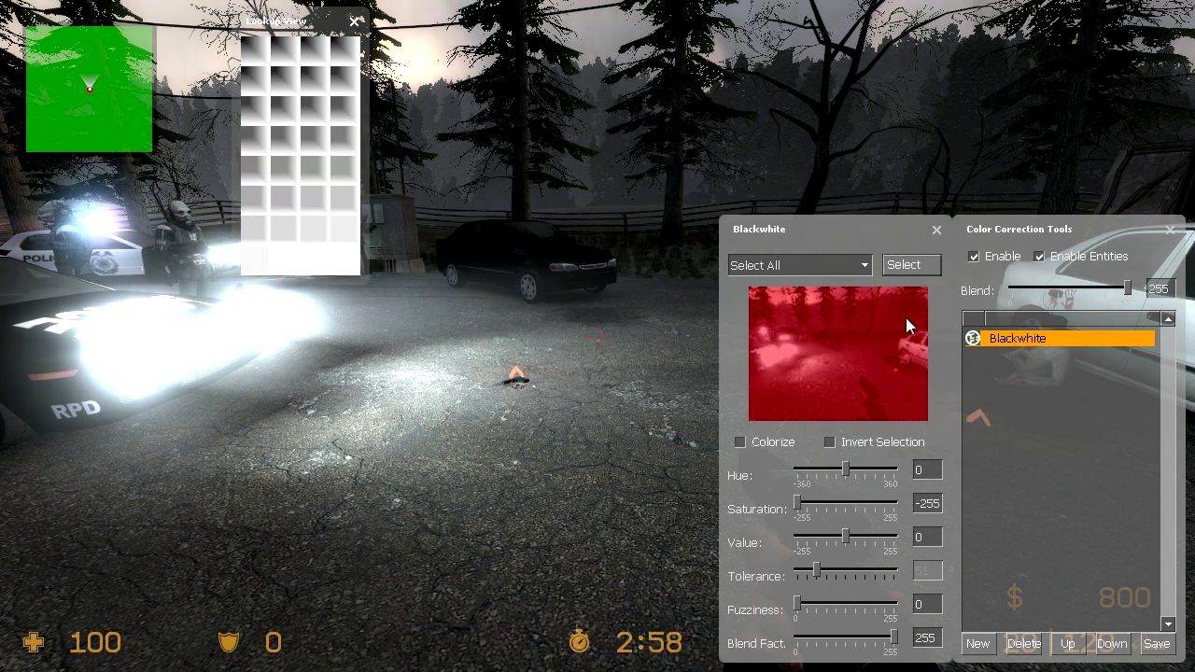
{"action": "left_click", "coordinate": [918, 267]}
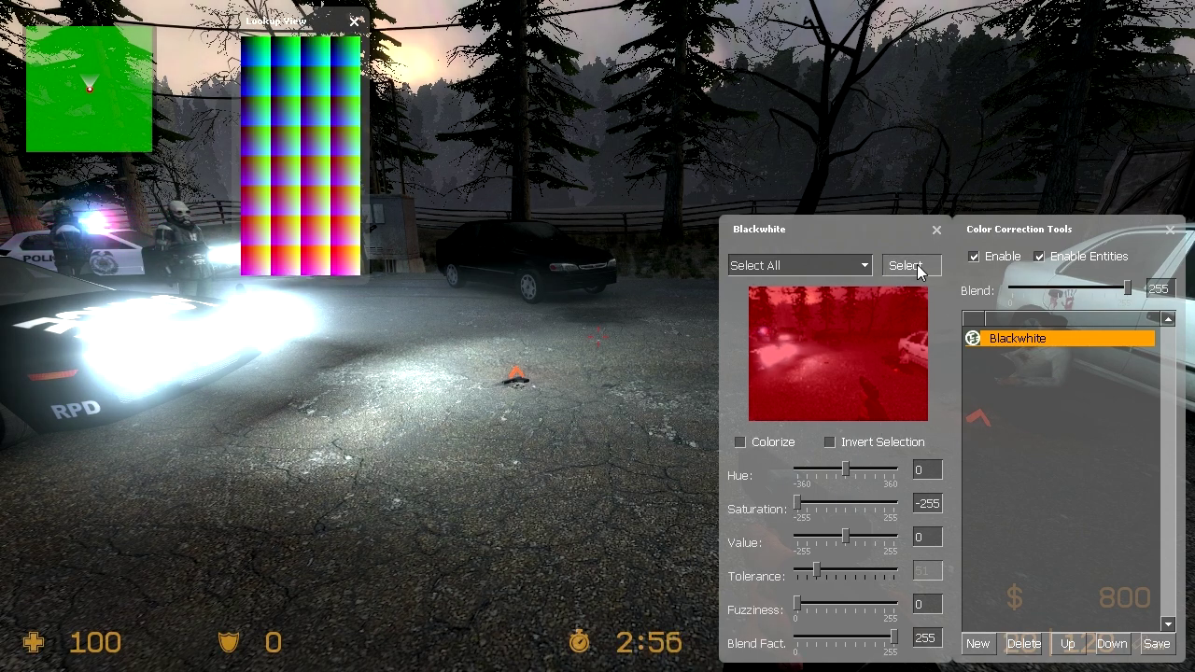
{"action": "left_click", "coordinate": [919, 268]}
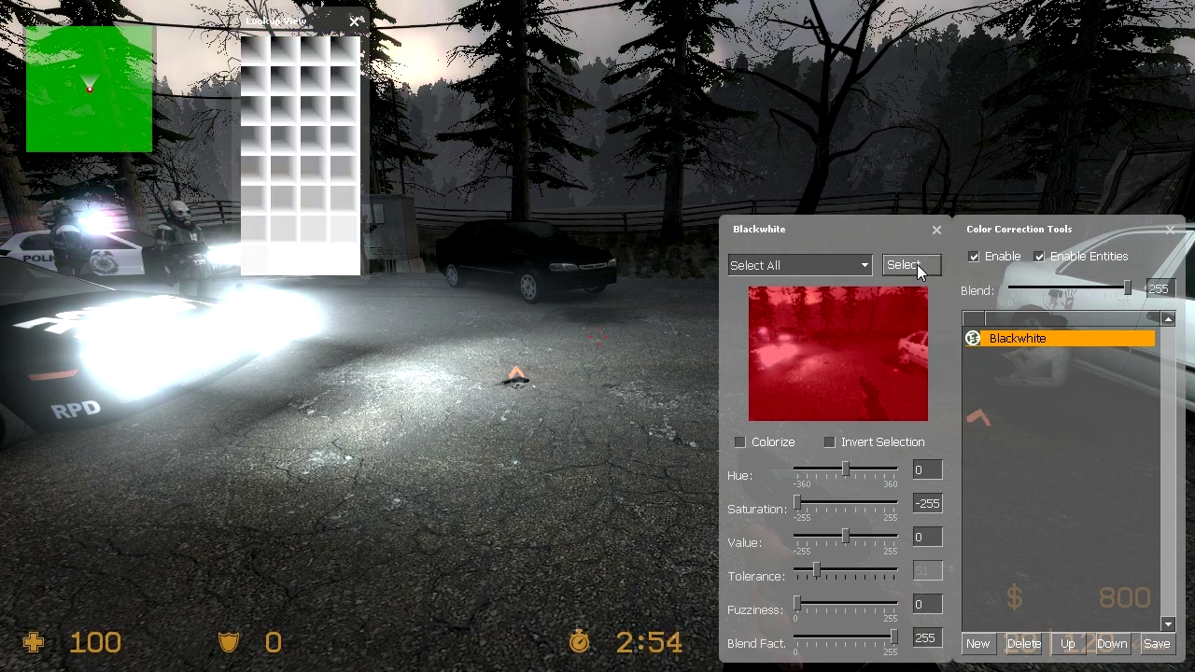
{"action": "left_click", "coordinate": [918, 267]}
{"action": "left_click", "coordinate": [918, 267]}
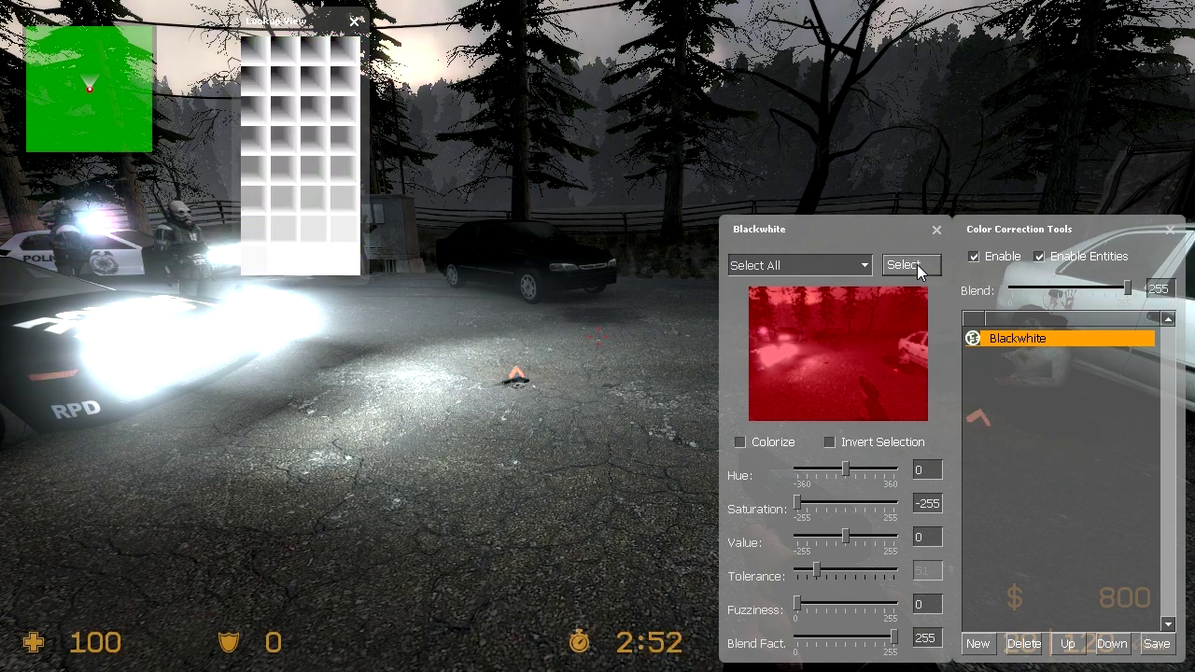
{"action": "left_click", "coordinate": [918, 267]}
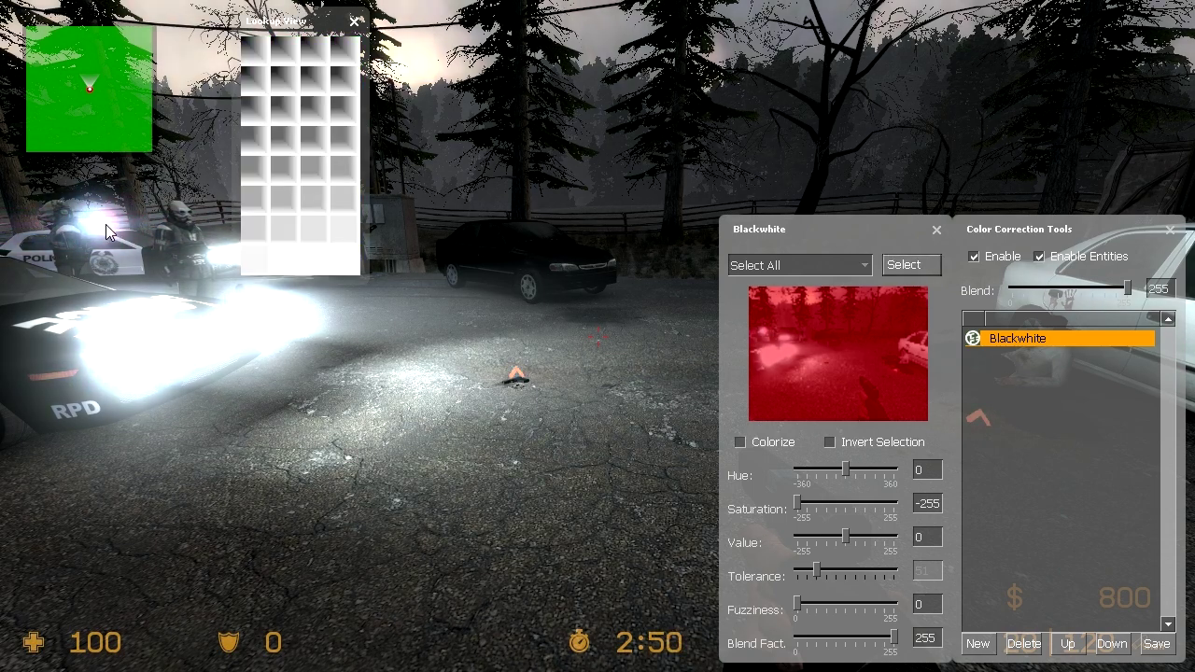
- Move the Lookup View window near the Blackwhite settings and try its saturation at 255 and at -255
{"action": "left_click_drag", "start_coordinate": [318, 21], "coordinate": [615, 58]}
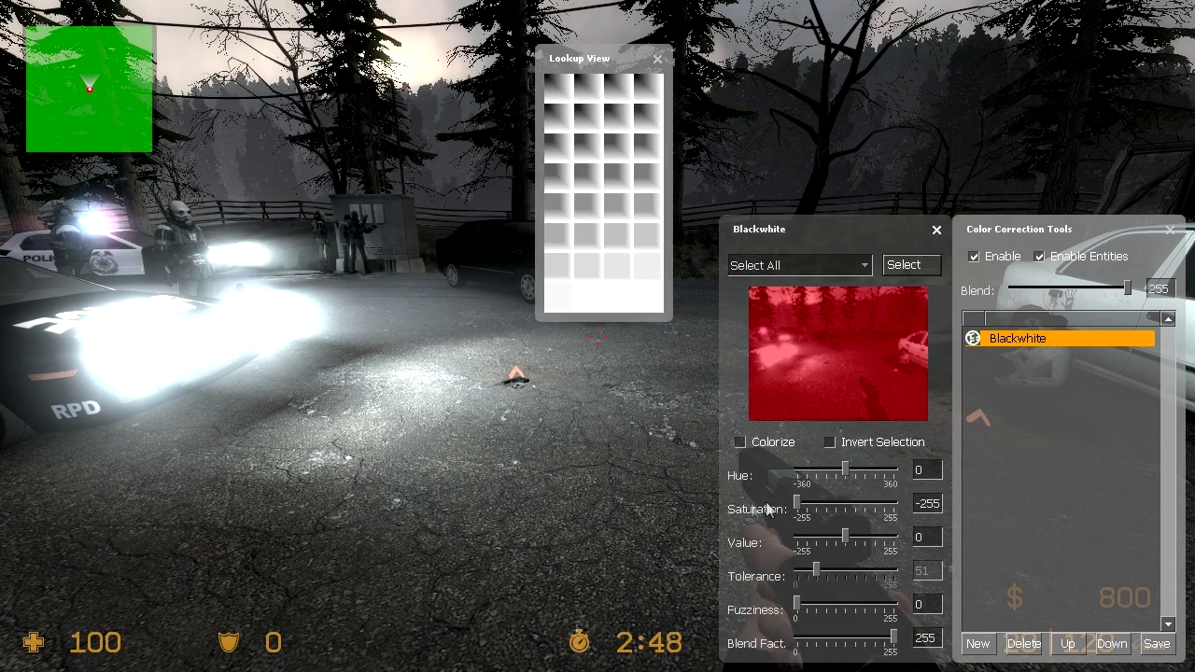
{"action": "left_click_drag", "start_coordinate": [796, 507], "coordinate": [899, 507]}
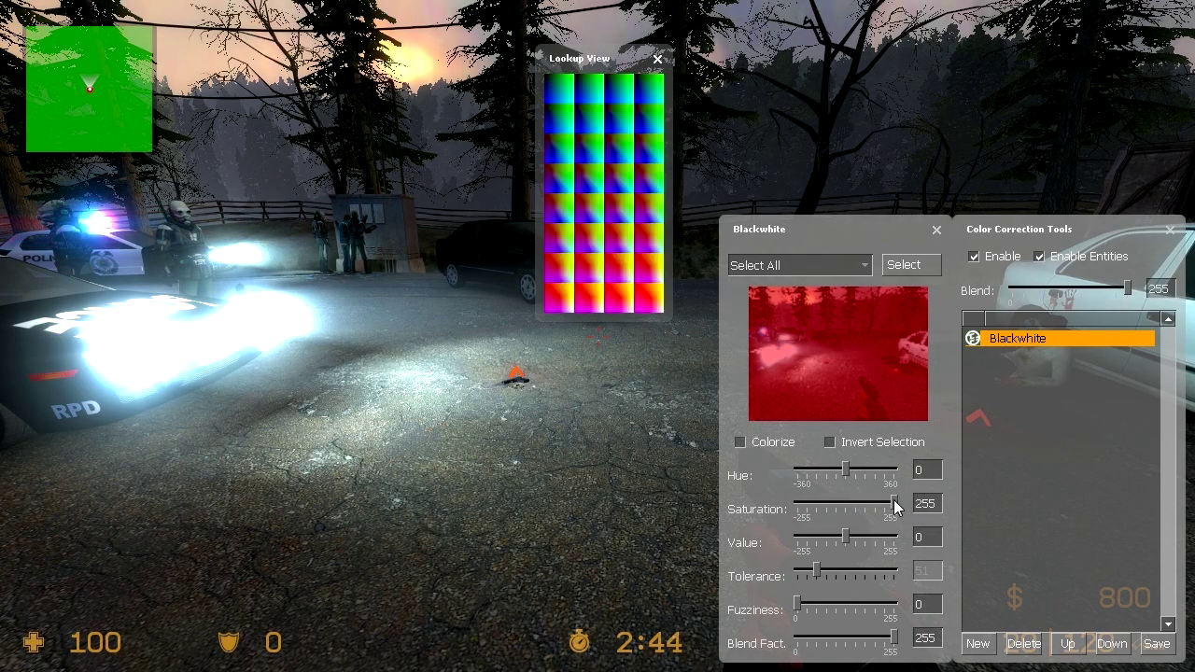
{"action": "left_click_drag", "start_coordinate": [896, 507], "coordinate": [794, 509]}
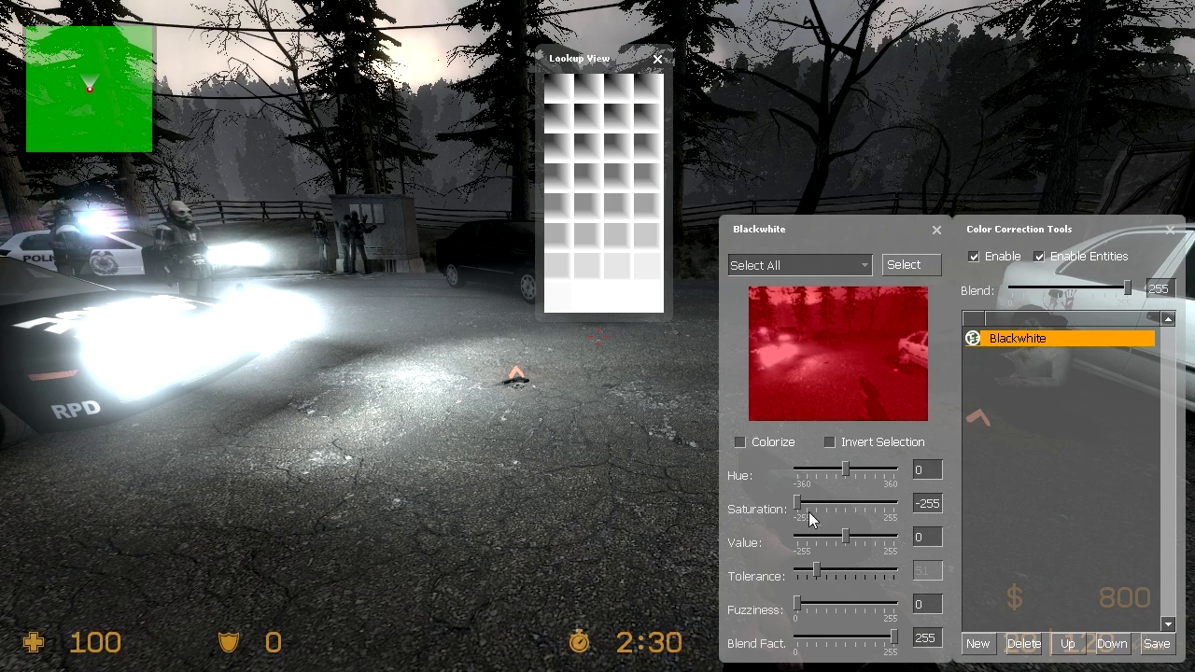
- Set the Blackwhite saturation to -152 and close its settings window
{"action": "left_click_drag", "start_coordinate": [799, 513], "coordinate": [818, 510]}
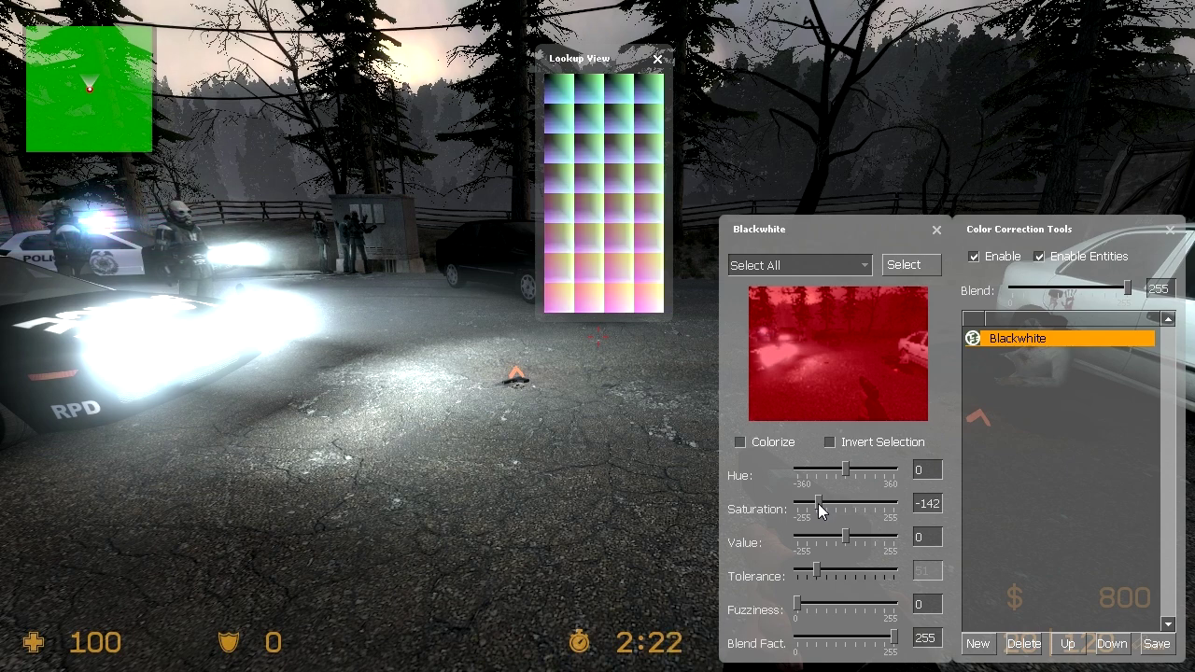
{"action": "left_click_drag", "start_coordinate": [820, 510], "coordinate": [817, 510]}
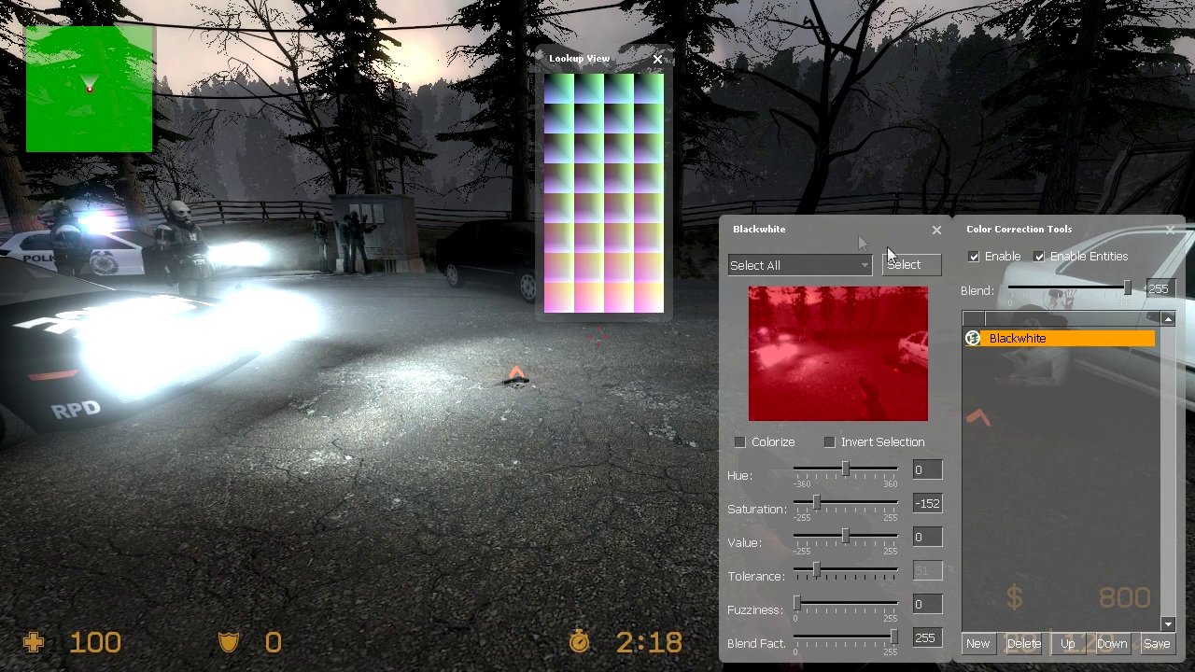
{"action": "left_click", "coordinate": [937, 229]}
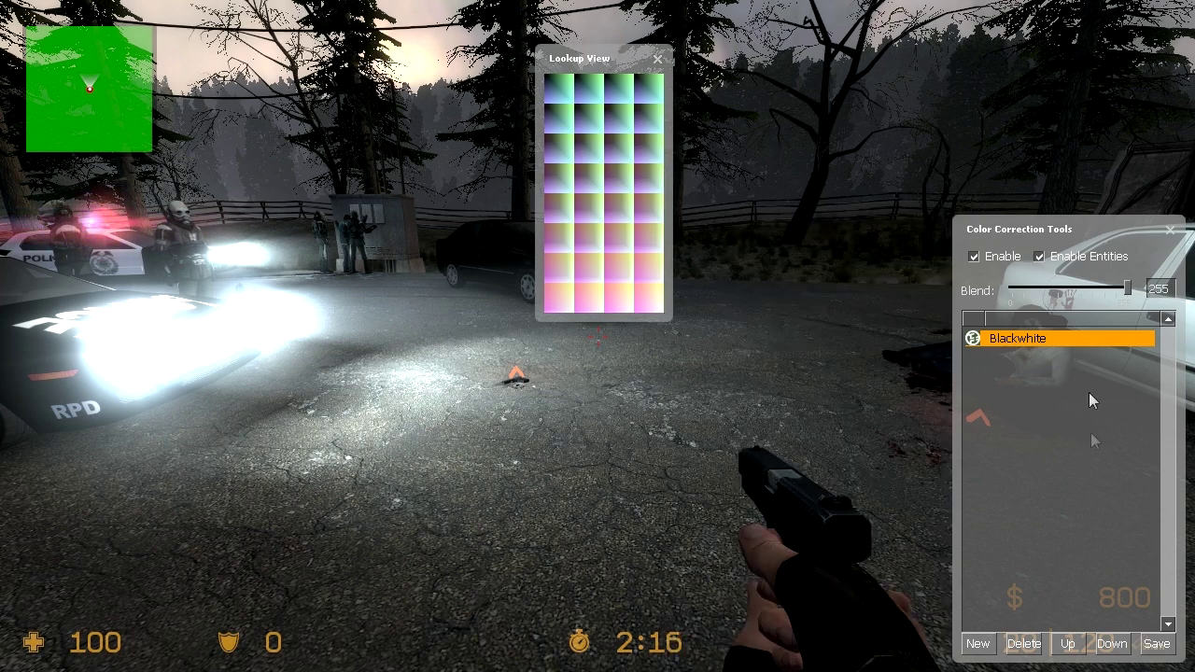
- Add a Levels Tool operation and darken its RGB channel, raising the input black point to about a quarter and shifting the midtone marker toward the highlights
{"action": "left_click", "coordinate": [981, 645]}
{"action": "left_click", "coordinate": [244, 143]}
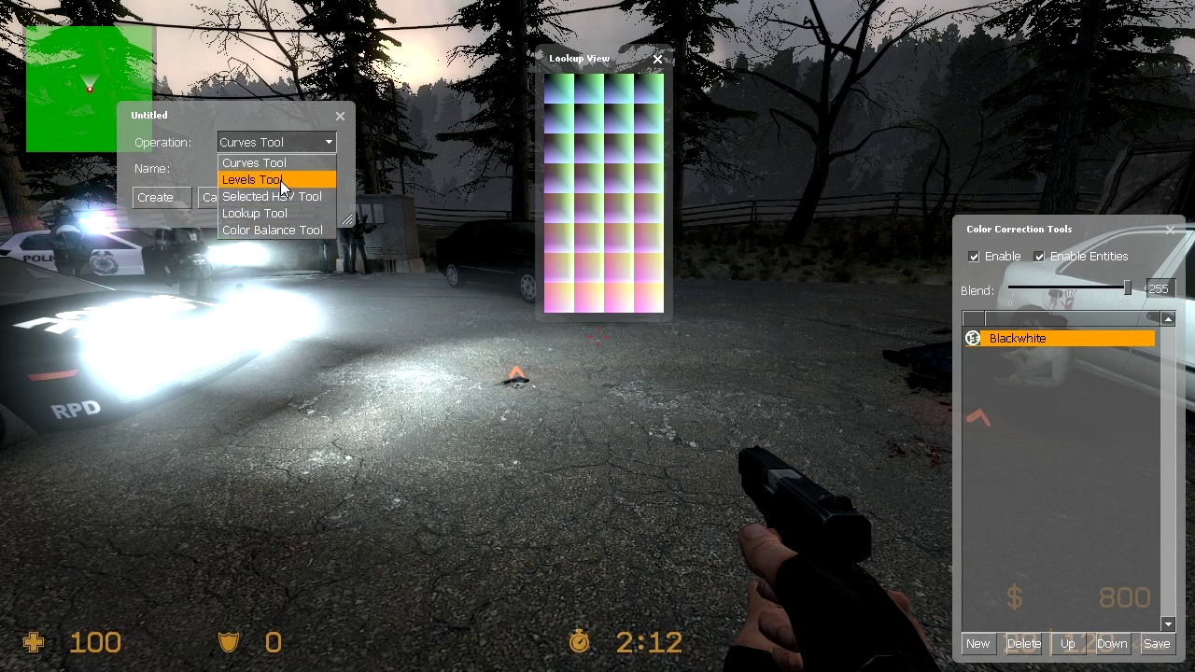
{"action": "left_click", "coordinate": [271, 180]}
{"action": "left_click", "coordinate": [159, 197]}
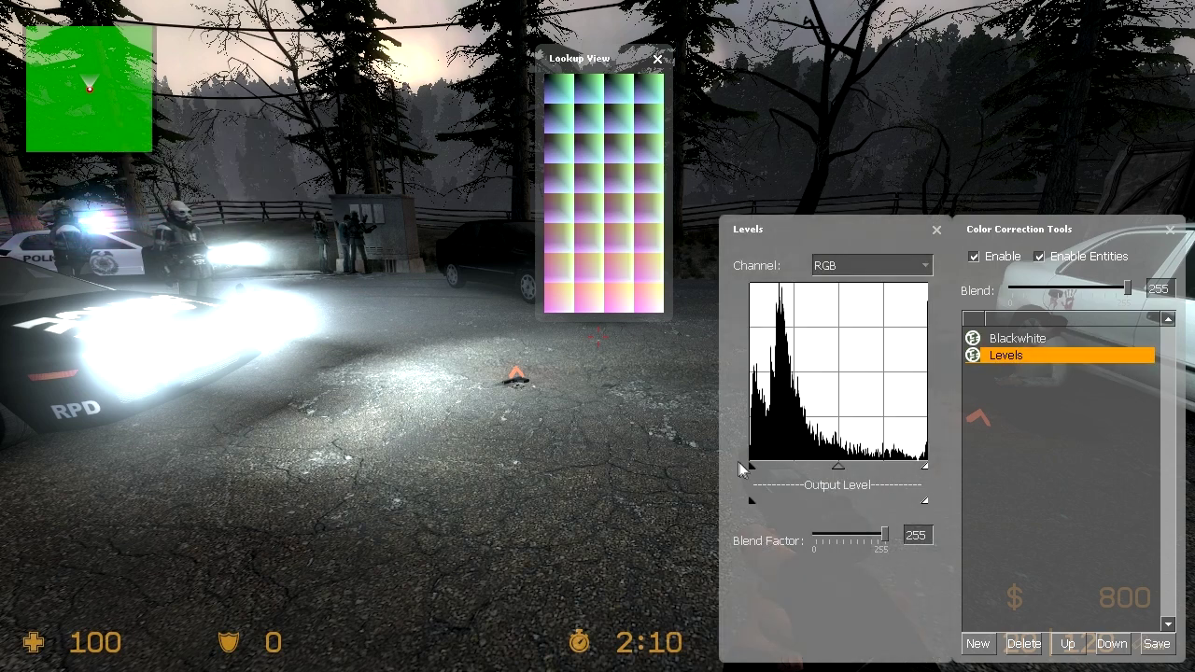
{"action": "mouse_move", "coordinate": [751, 467]}
{"action": "left_mouse_down"}
{"action": "mouse_move", "coordinate": [809, 470]}
{"action": "mouse_move", "coordinate": [787, 467]}
{"action": "mouse_move", "coordinate": [797, 472]}
{"action": "left_mouse_up"}
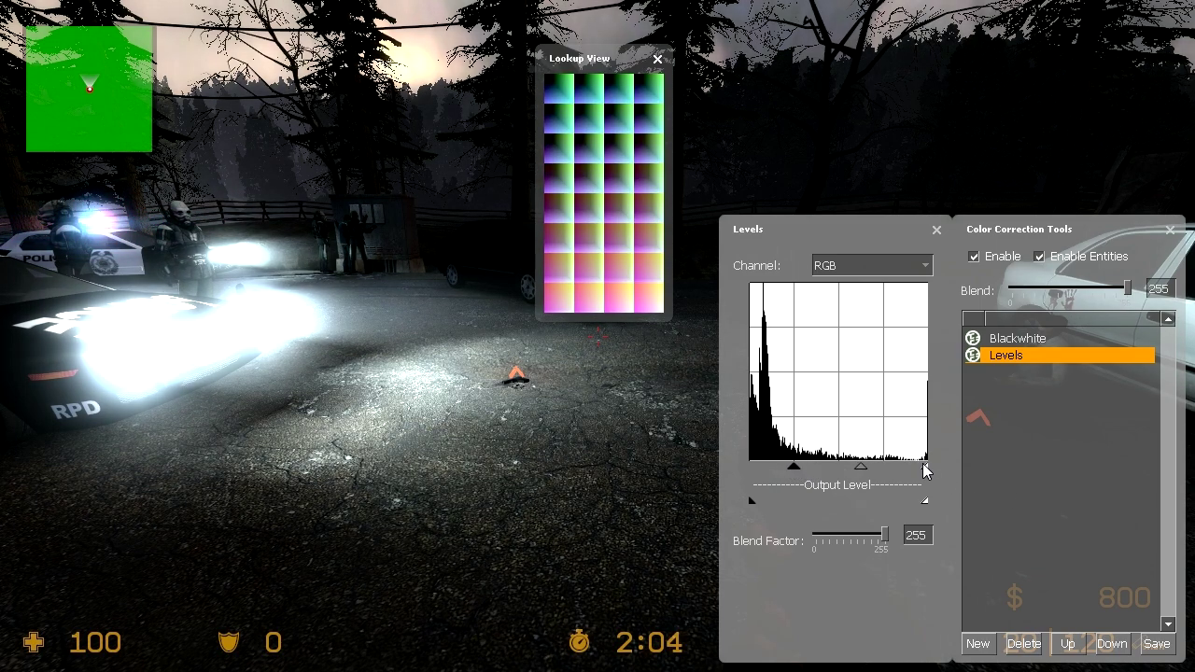
{"action": "mouse_move", "coordinate": [924, 472]}
{"action": "left_mouse_down"}
{"action": "mouse_move", "coordinate": [897, 475]}
{"action": "mouse_move", "coordinate": [934, 480]}
{"action": "mouse_move", "coordinate": [843, 473]}
{"action": "mouse_move", "coordinate": [877, 477]}
{"action": "left_mouse_up"}
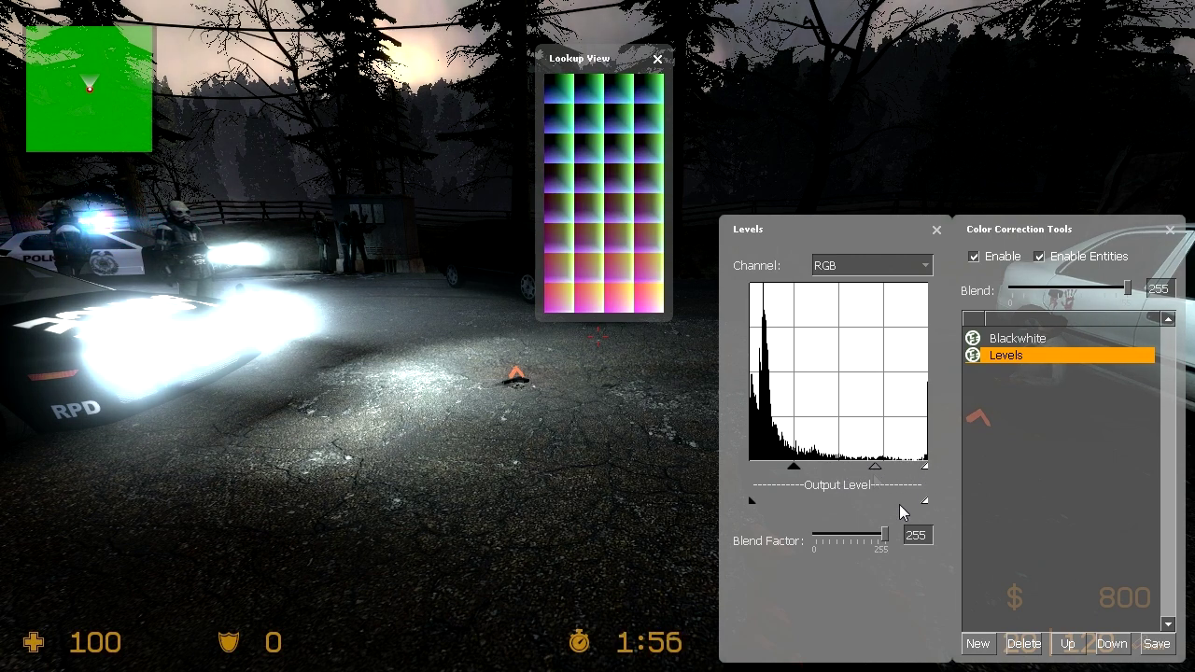
- Close the Levels settings and try the Levels operation in both orders, leaving it above Blackwhite in the operation list
{"action": "left_click", "coordinate": [936, 229]}
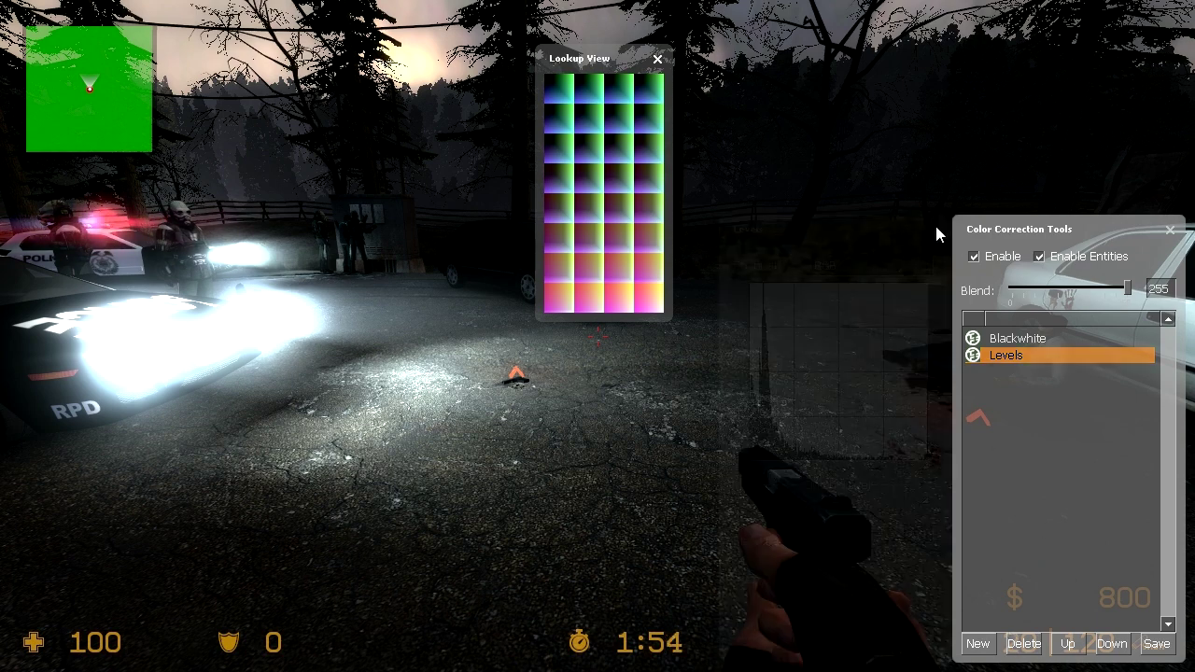
{"action": "left_click", "coordinate": [1004, 343]}
{"action": "left_click", "coordinate": [1022, 354]}
{"action": "left_click", "coordinate": [1068, 640]}
{"action": "left_click", "coordinate": [1112, 643]}
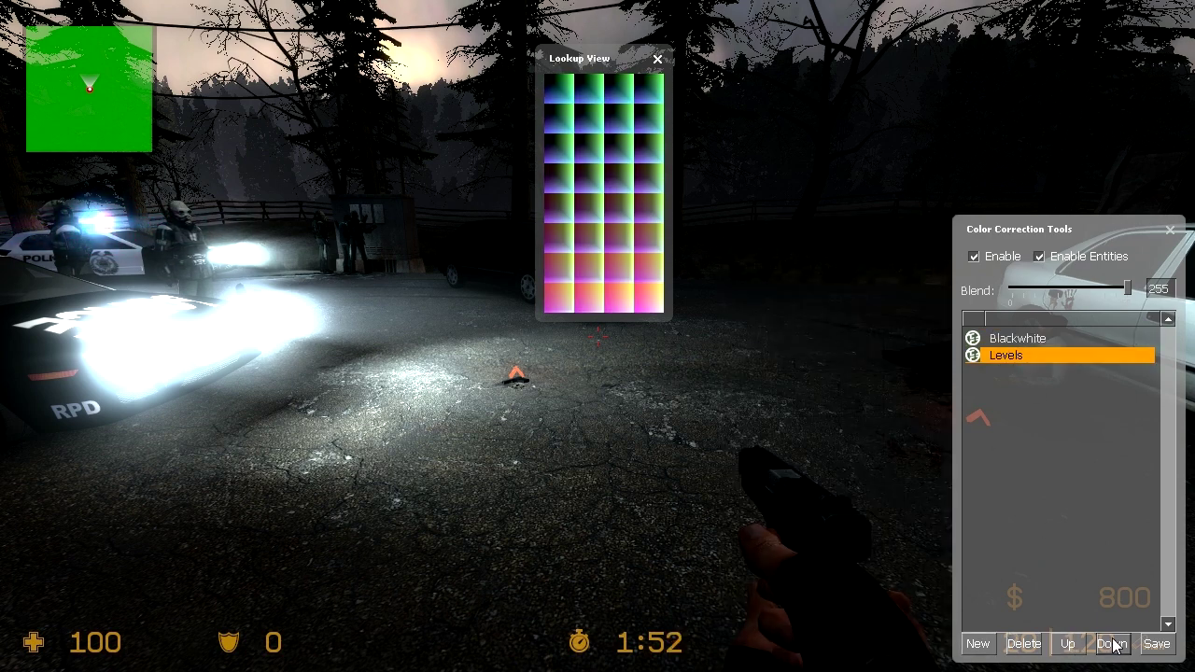
{"action": "left_click", "coordinate": [1068, 643]}
{"action": "left_click", "coordinate": [1112, 644]}
{"action": "left_click", "coordinate": [1069, 643]}
{"action": "left_click", "coordinate": [1113, 643]}
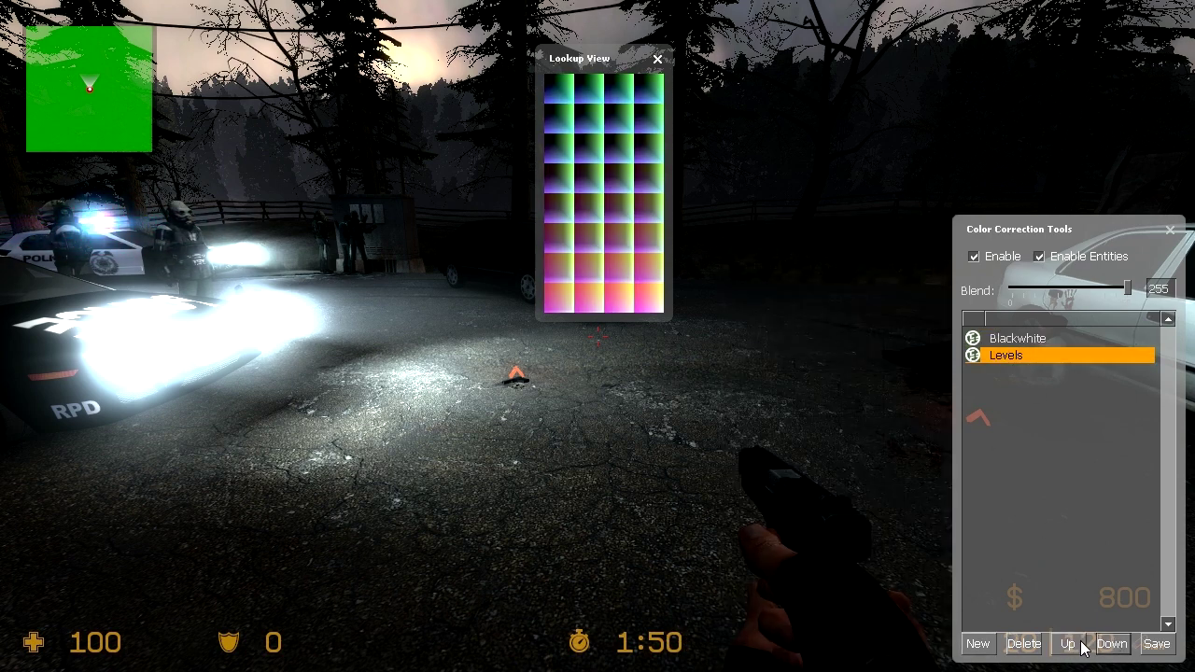
{"action": "left_click", "coordinate": [1069, 644]}
- Add a Color Balance Tool operation to the color correction
{"action": "left_click", "coordinate": [975, 648]}
{"action": "left_click", "coordinate": [262, 144]}
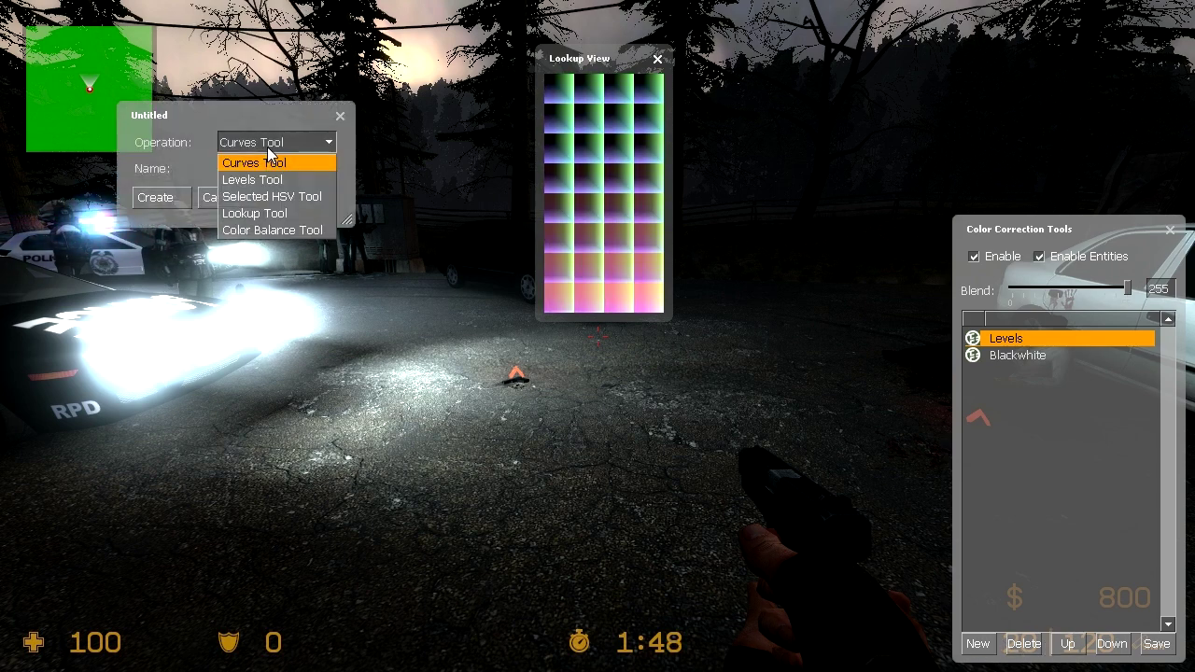
{"action": "left_click", "coordinate": [287, 231]}
{"action": "left_click", "coordinate": [159, 199]}
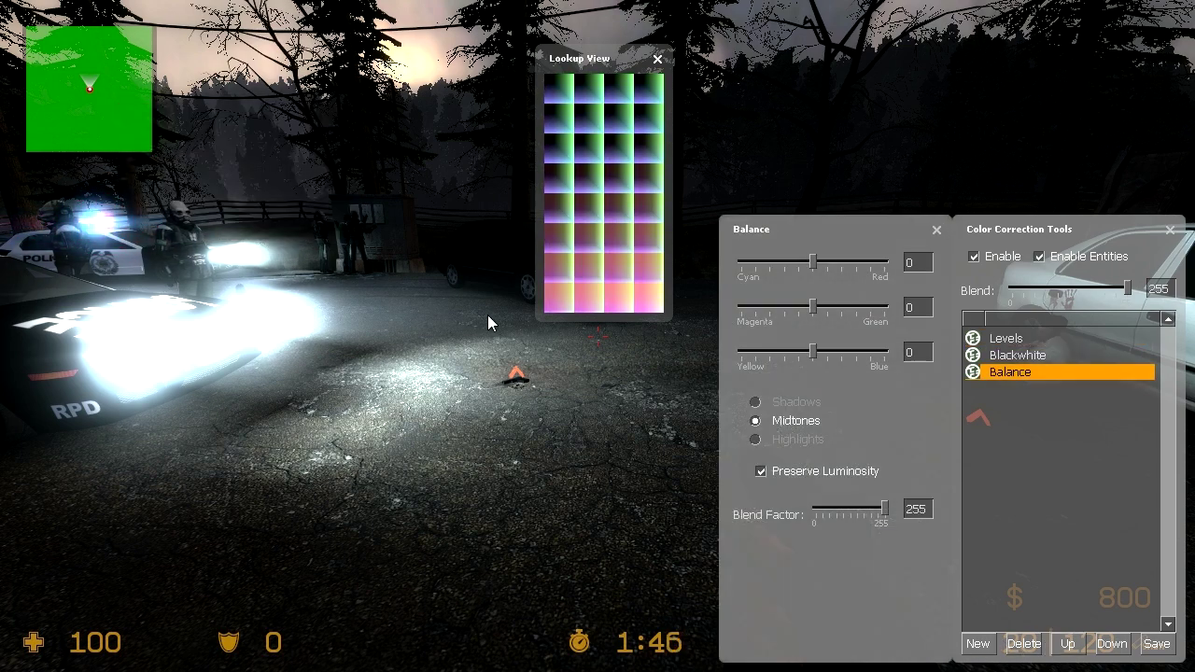
- Set the shadows balance to -33 on Cyan-Red, -25 on Magenta-Green and 22 on Yellow-Blue
{"action": "mouse_move", "coordinate": [819, 352]}
{"action": "left_mouse_down"}
{"action": "mouse_move", "coordinate": [887, 353]}
{"action": "mouse_move", "coordinate": [841, 360]}
{"action": "left_mouse_up"}
{"action": "left_click", "coordinate": [784, 403]}
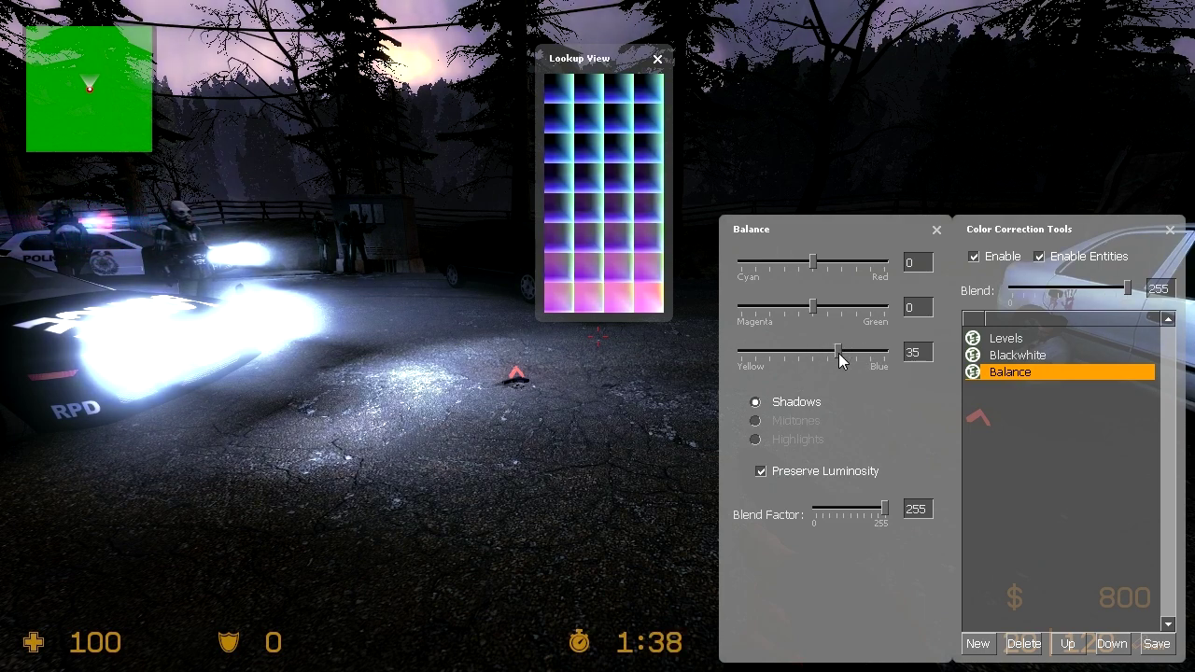
{"action": "left_click_drag", "start_coordinate": [814, 313], "coordinate": [795, 311]}
{"action": "left_click_drag", "start_coordinate": [814, 266], "coordinate": [790, 272]}
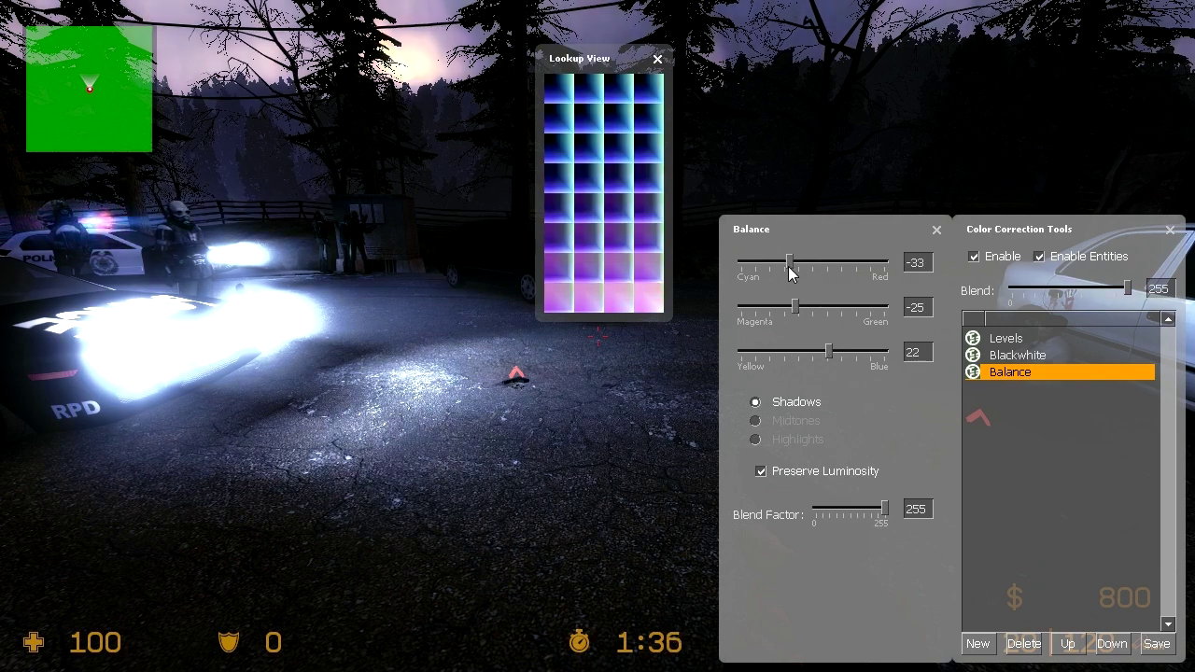
- Set the highlights balance to 48 Cyan-Red, 27 Magenta-Green and -18 Yellow-Blue, and close the Lookup View and Balance windows
{"action": "left_click", "coordinate": [782, 440]}
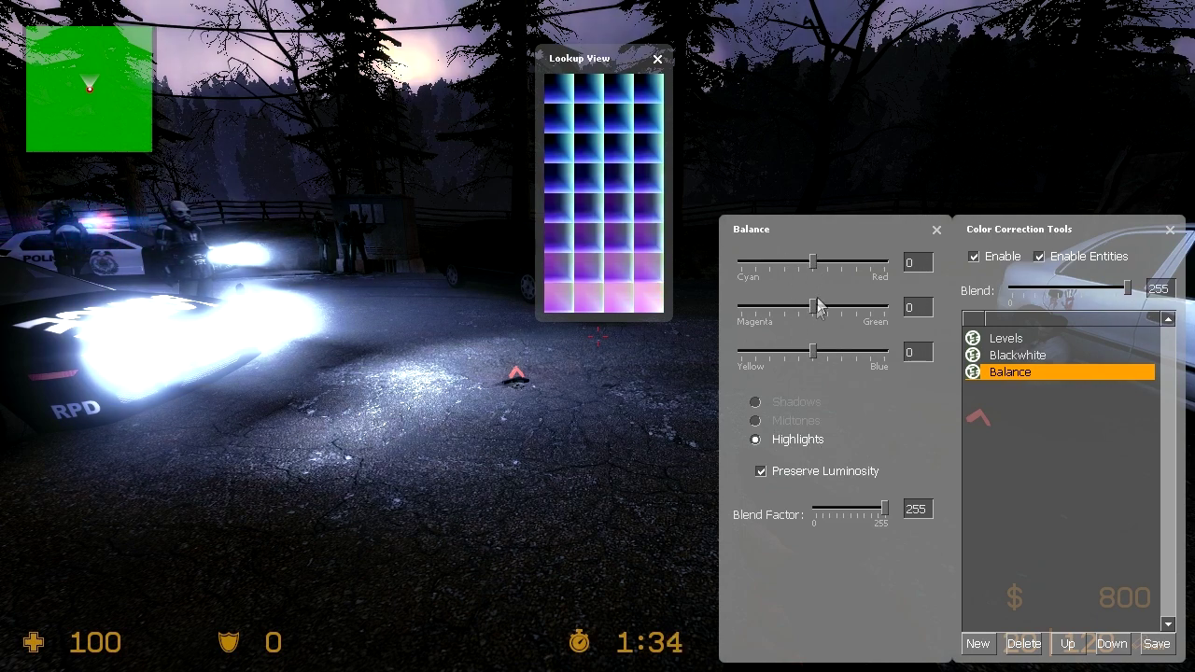
{"action": "left_click_drag", "start_coordinate": [813, 262], "coordinate": [849, 264]}
{"action": "left_click_drag", "start_coordinate": [824, 311], "coordinate": [832, 313]}
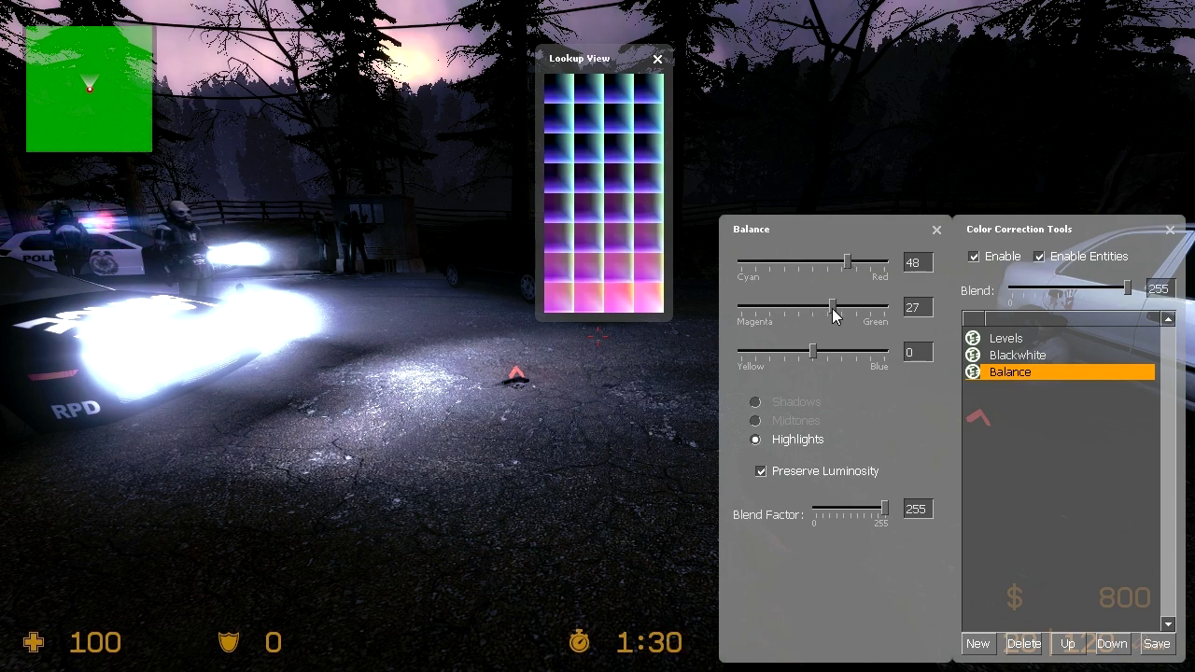
{"action": "left_click_drag", "start_coordinate": [812, 356], "coordinate": [800, 353]}
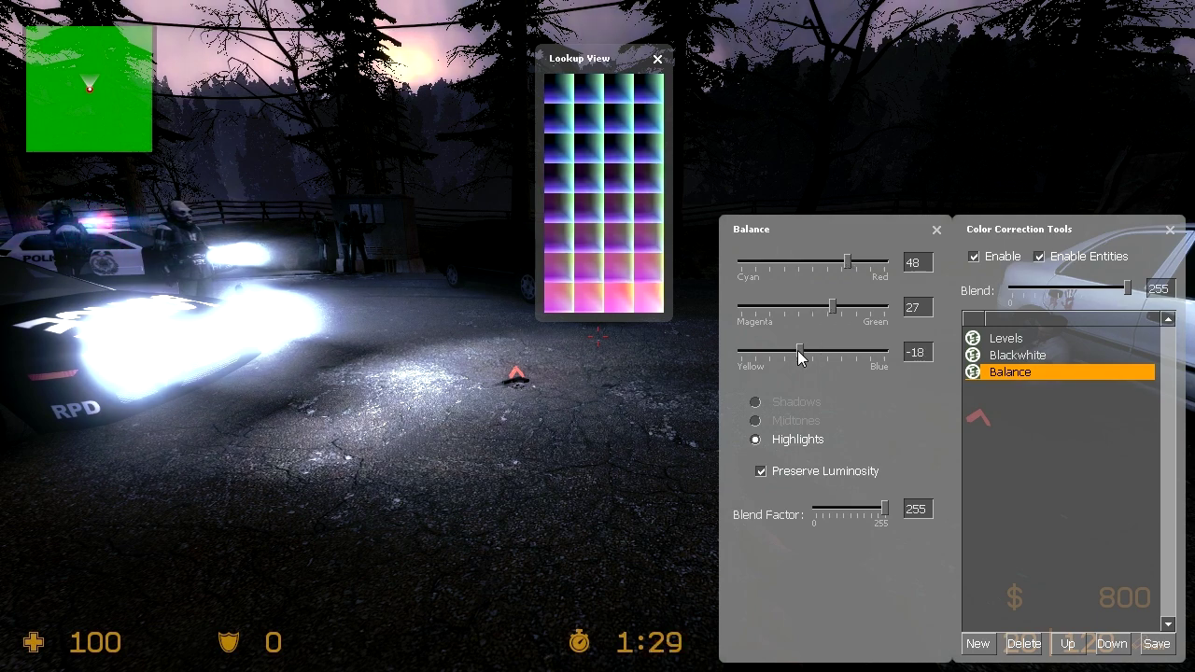
{"action": "left_click", "coordinate": [657, 59]}
{"action": "left_click", "coordinate": [936, 231]}
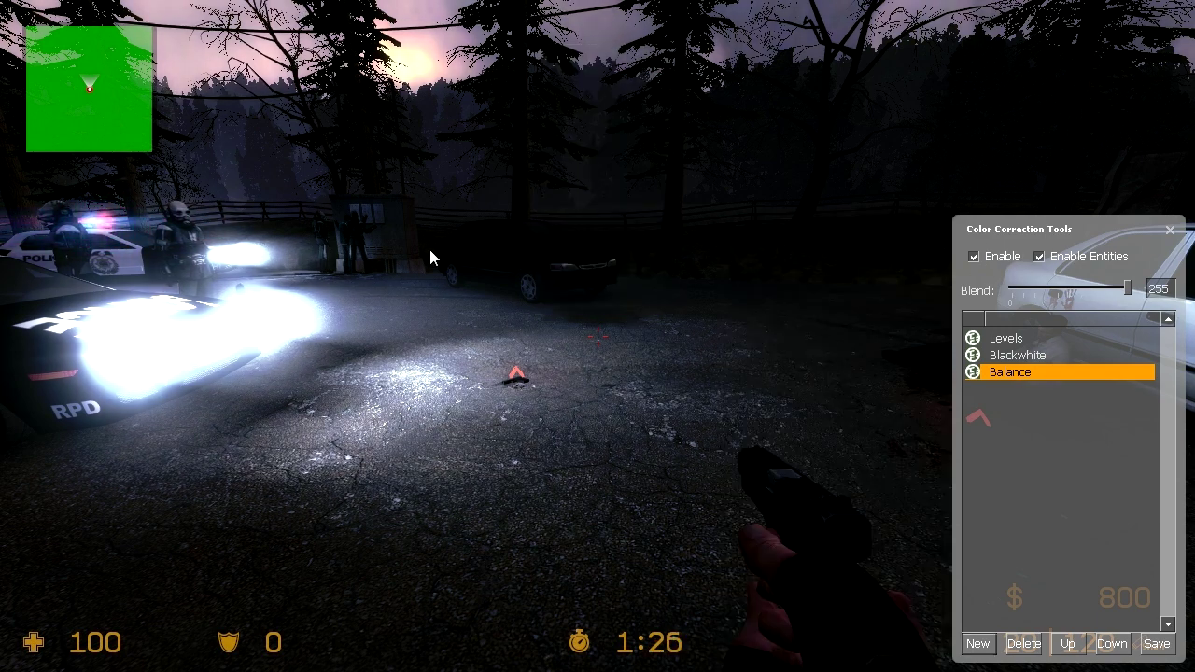
- Start saving the color correction and browse to the correction folder inside cstrike/materials
{"action": "left_click", "coordinate": [1155, 651]}
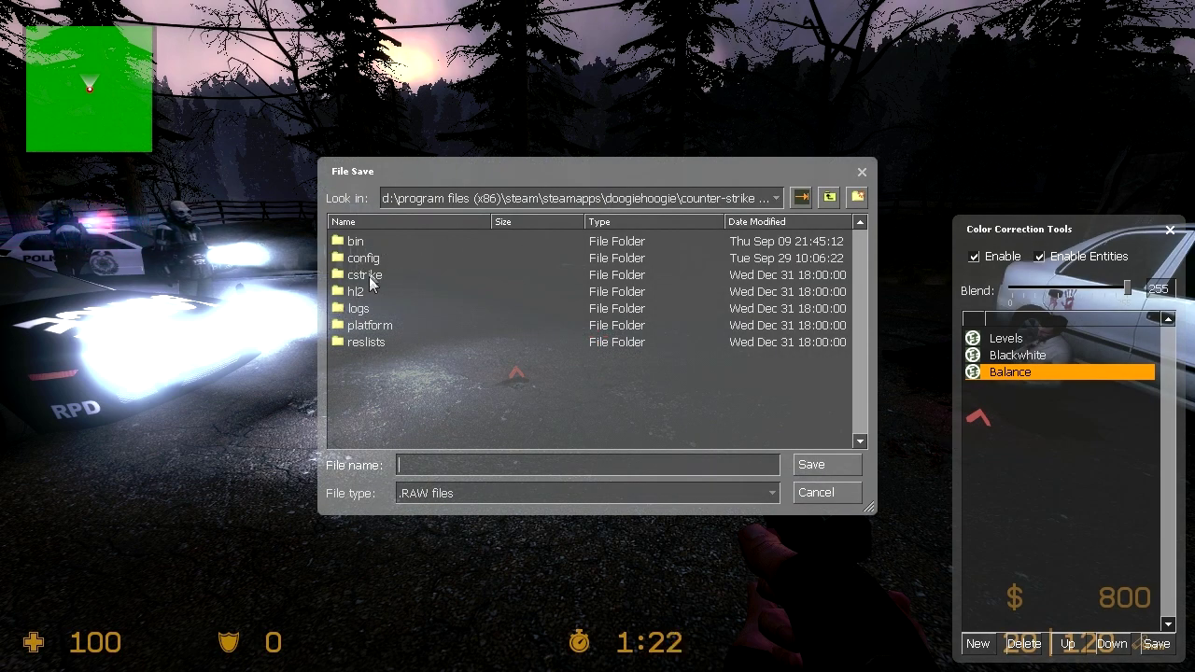
{"action": "double_click", "coordinate": [374, 275]}
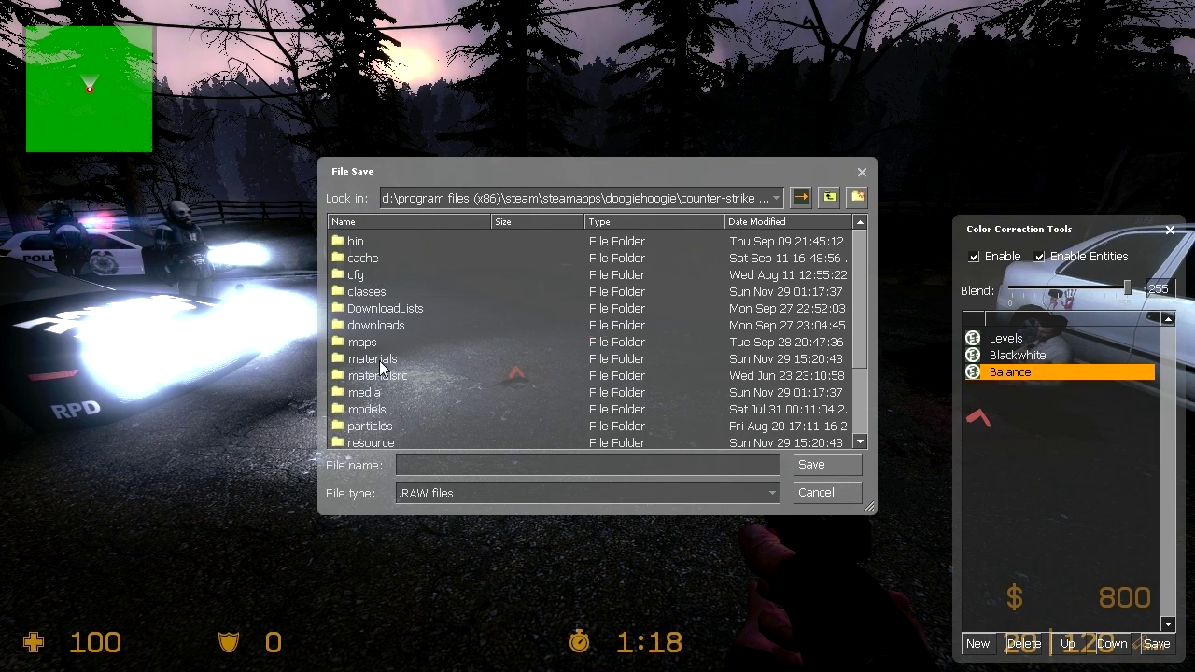
{"action": "double_click", "coordinate": [379, 362]}
{"action": "scroll", "coordinate": [476, 336], "scroll_direction": "down", "scroll_amount": 2}
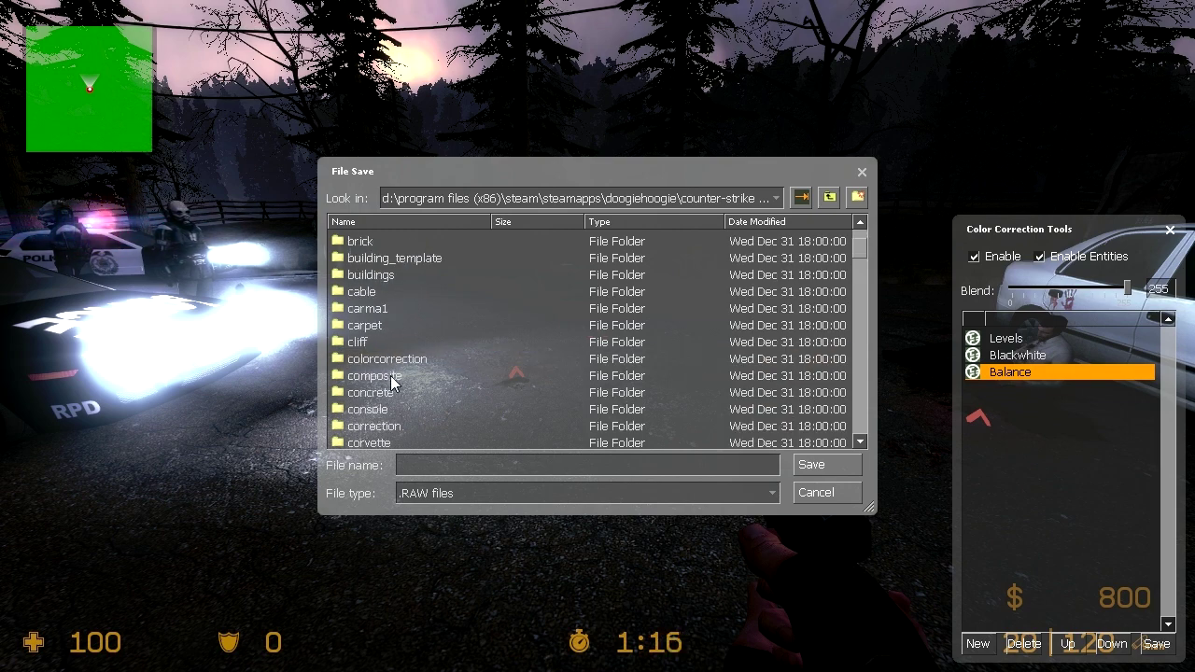
{"action": "scroll", "coordinate": [439, 410], "scroll_direction": "down", "scroll_amount": 1}
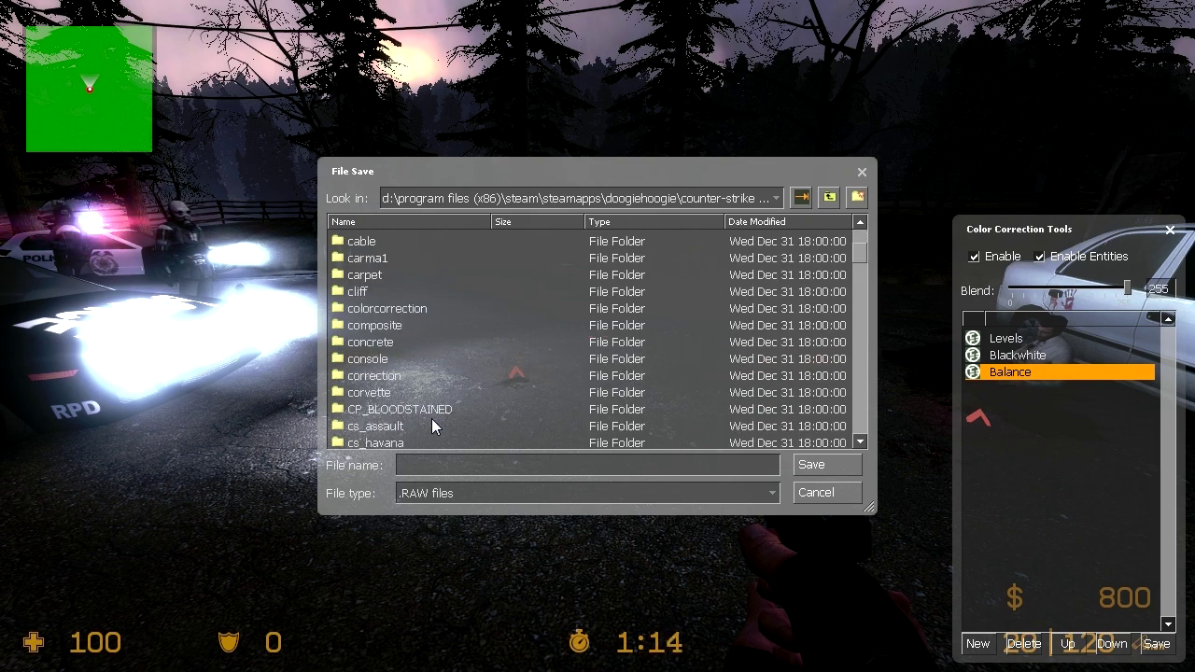
{"action": "left_click", "coordinate": [389, 378]}
{"action": "double_click", "coordinate": [355, 376]}
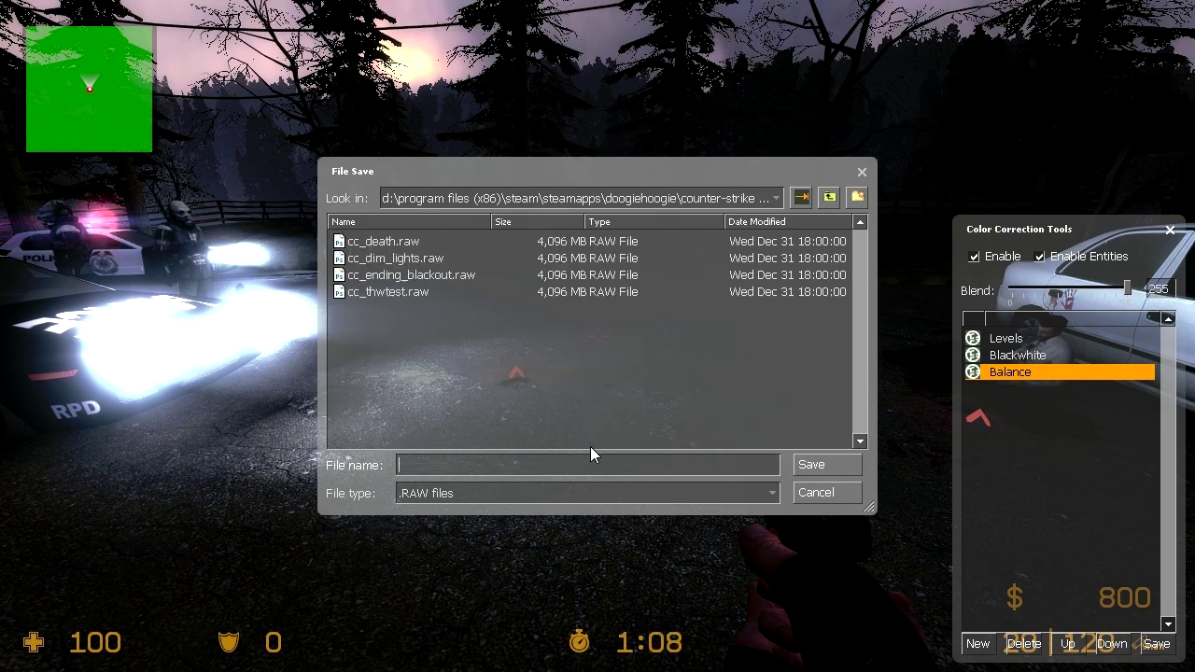
- Save the color correction as a RAW file named cc_Bluewhiteblack
{"action": "type", "text": "cc_"}
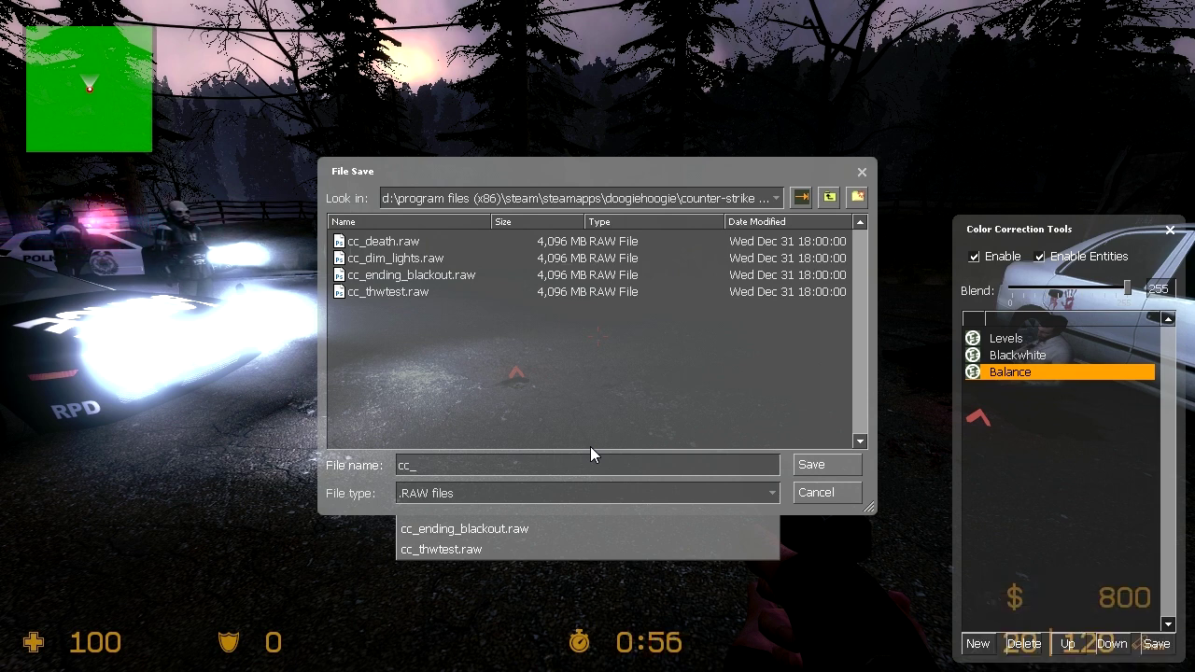
{"action": "type", "text": "Bl"}
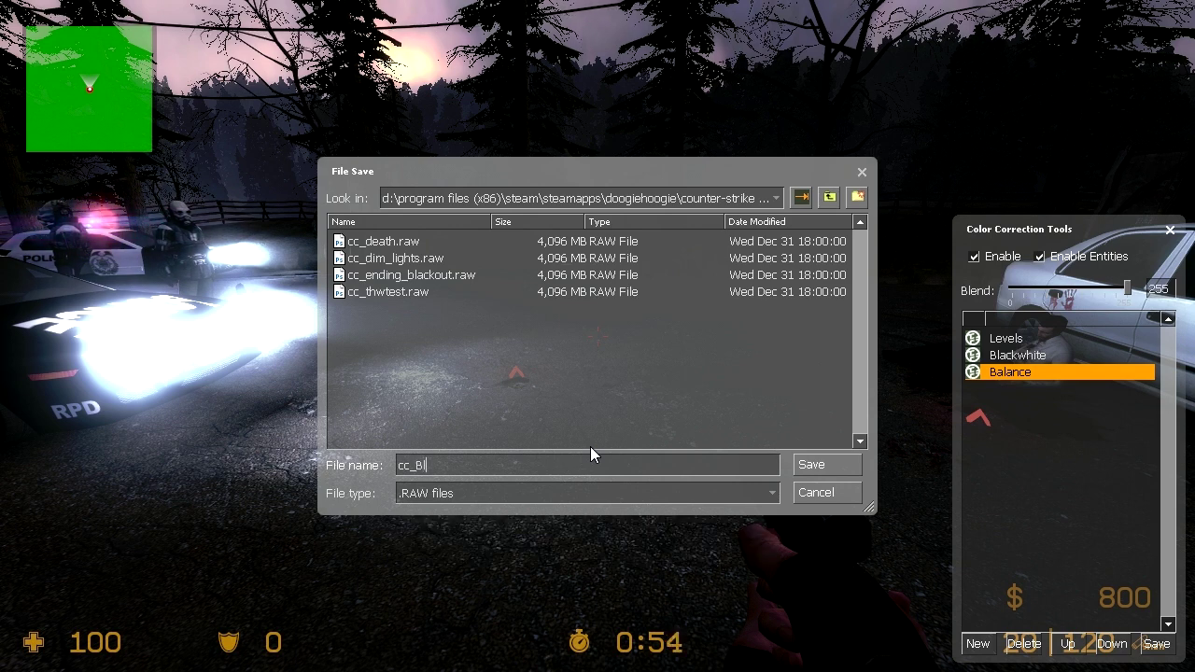
{"action": "type", "text": "uewhiteblack"}
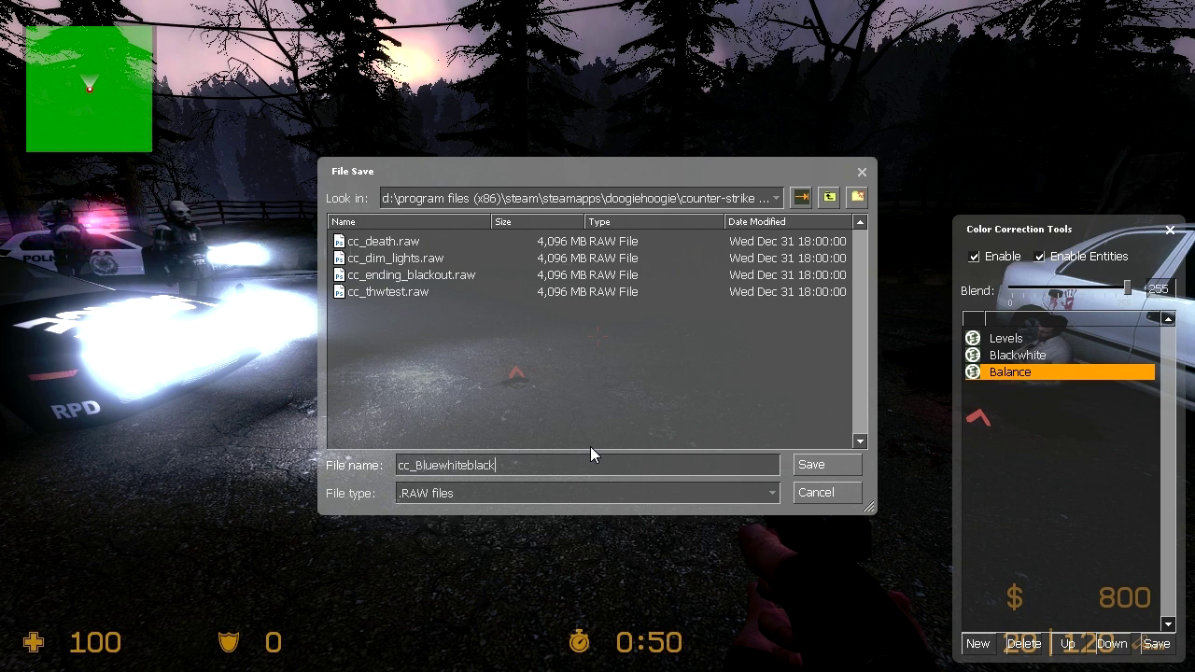
{"action": "left_click", "coordinate": [828, 470]}
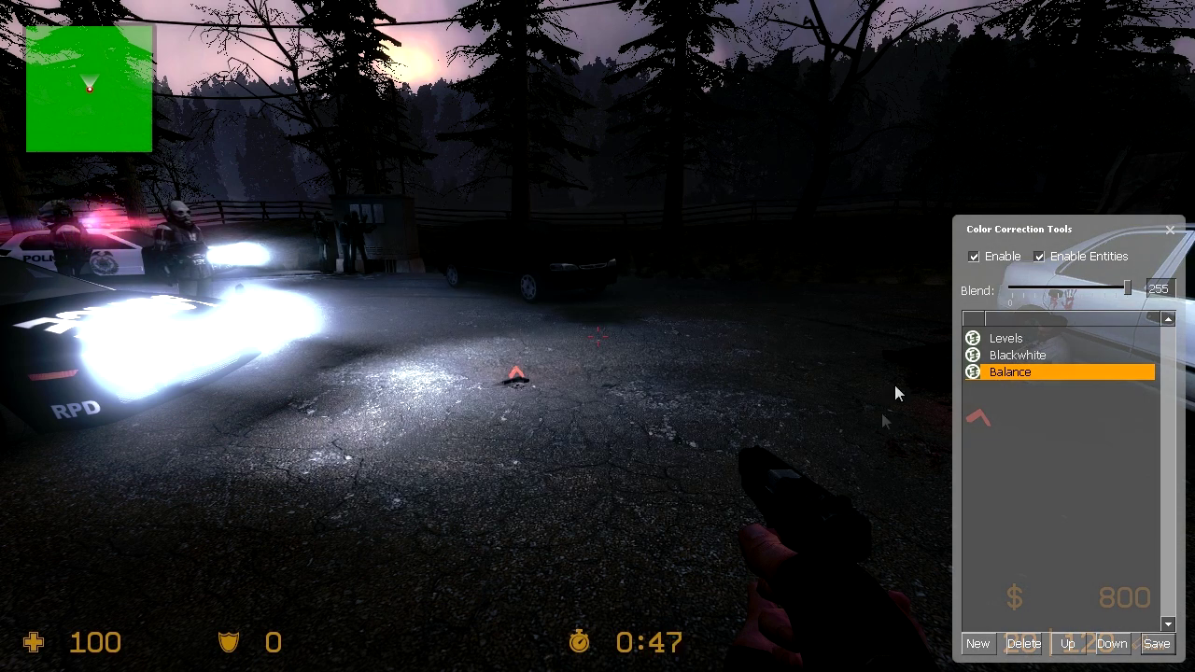
- Close the Color Correction Tools and look over the corrected scene in-game with the knife drawn
{"action": "left_click", "coordinate": [1171, 233]}
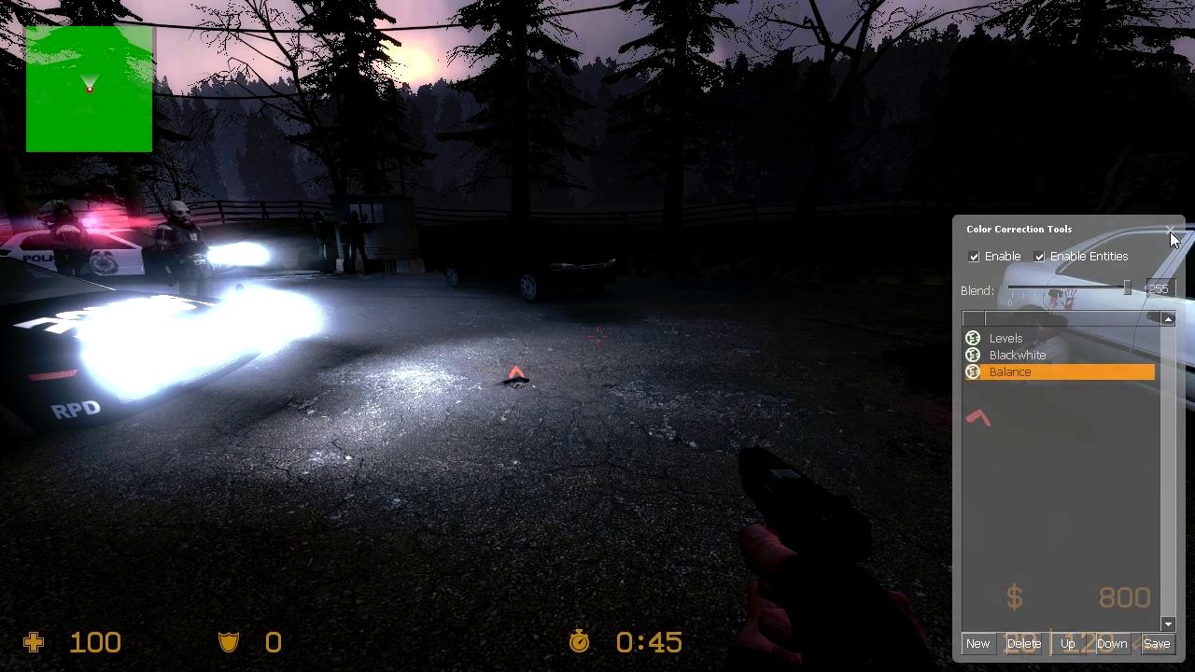
{"action": "left_click", "coordinate": [597, 336]}
{"action": "key", "text": "3"}
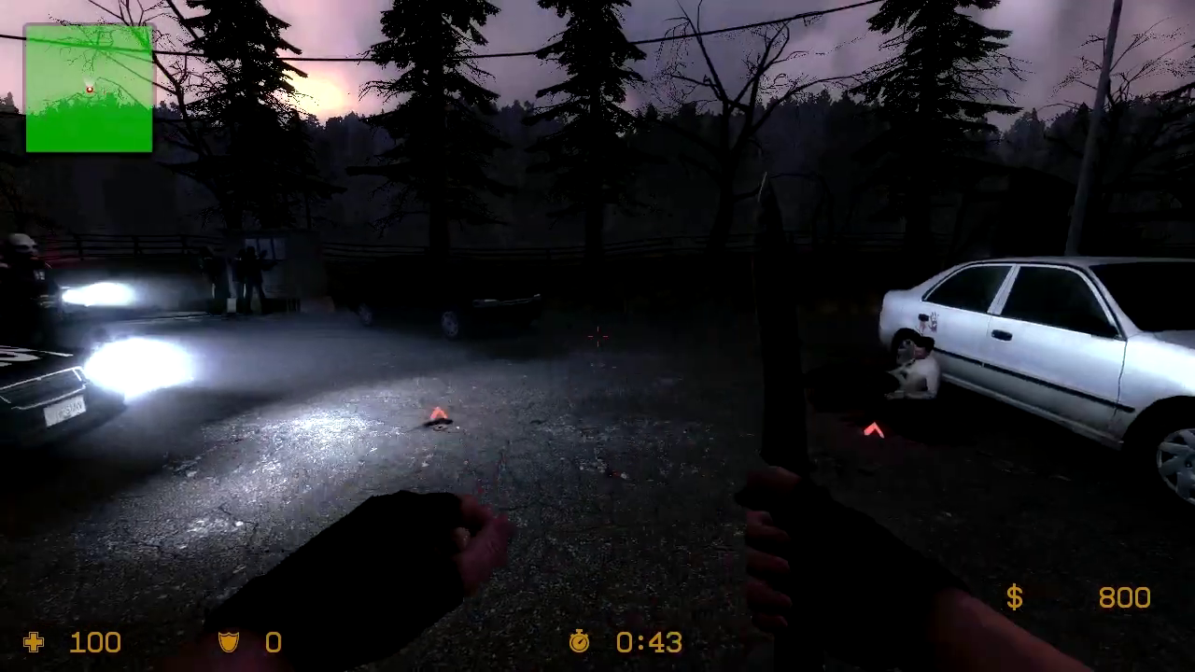
{"action": "left_click", "coordinate": [598, 336]}
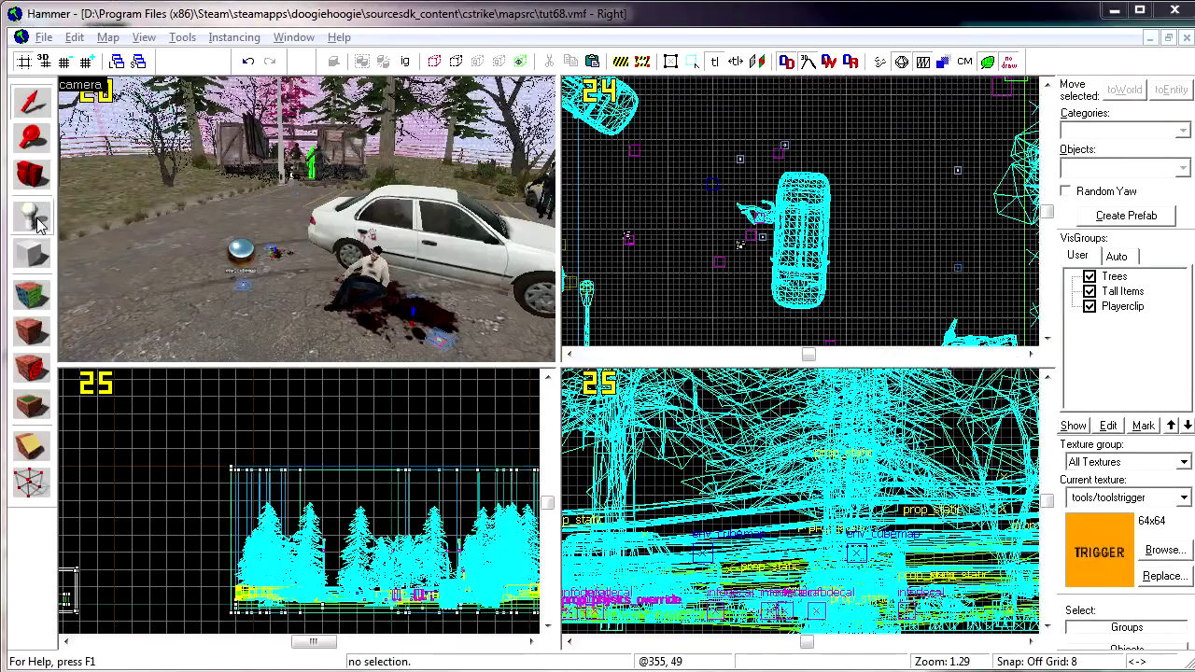
- Switch to Hammer and place an info_player_terrorist entity on the pavement near the white car
{"action": "left_click", "coordinate": [32, 219]}
{"action": "key", "text": "s"}
{"action": "key", "text": "a"}
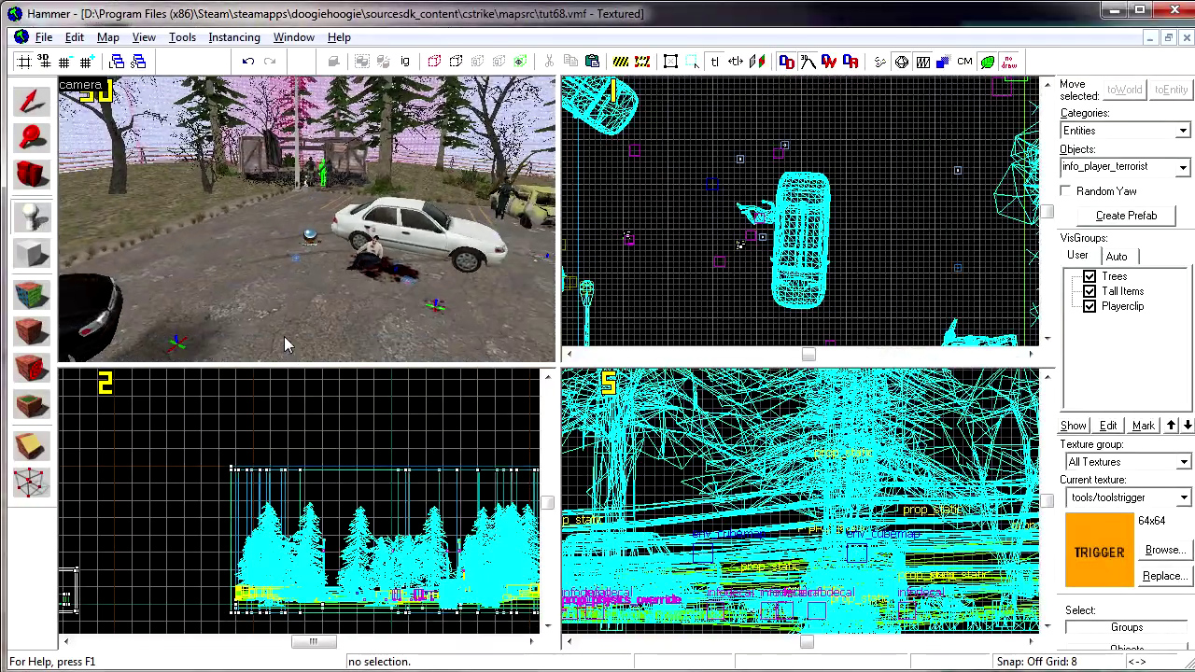
{"action": "left_click", "coordinate": [302, 293]}
- Change the new entity's class to color_correction and apply it
{"action": "key", "text": "alt+Return"}
{"action": "double_click", "coordinate": [536, 316]}
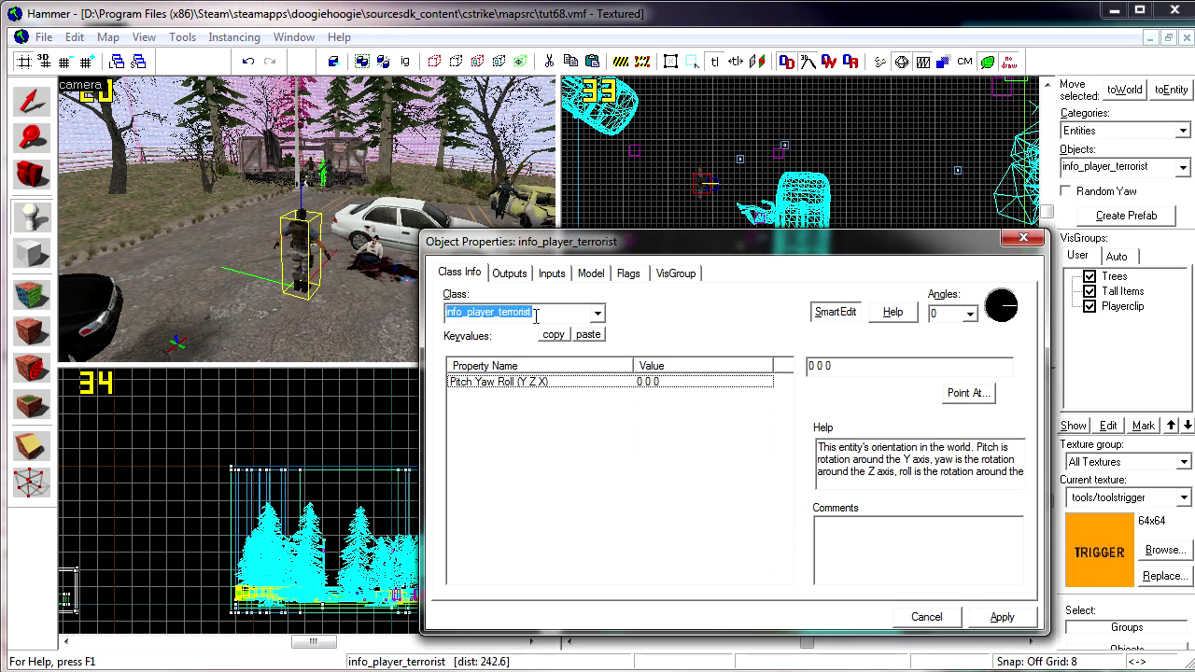
{"action": "type", "text": "col"}
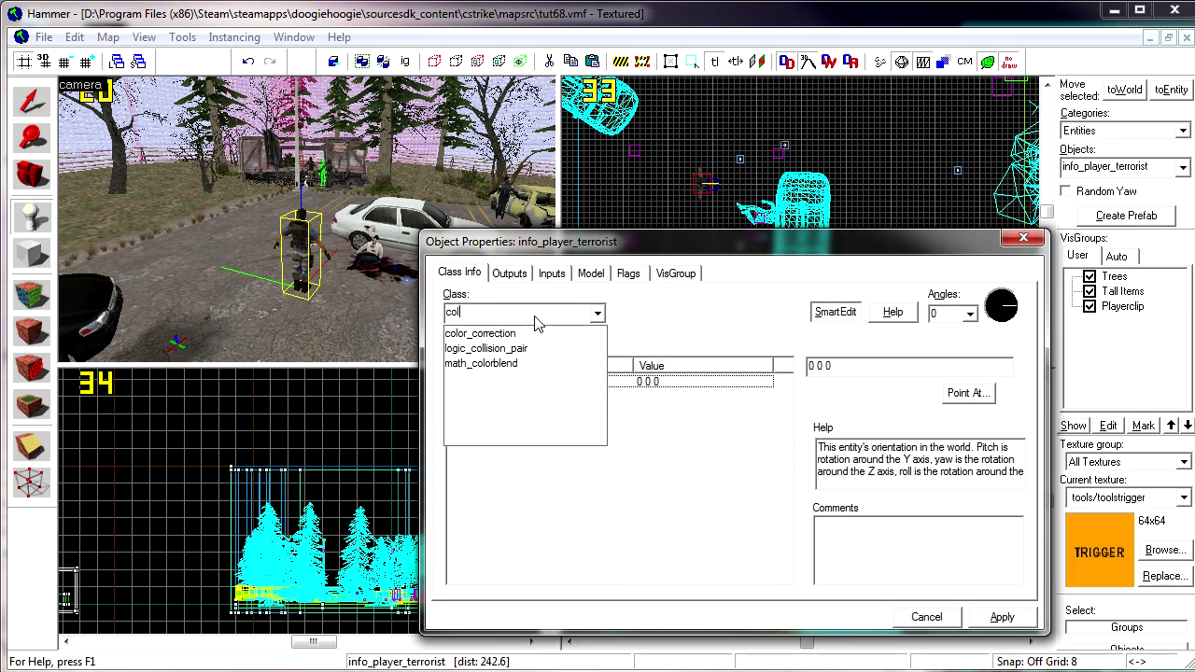
{"action": "key", "text": "Down"}
{"action": "key", "text": "Return"}
{"action": "key", "text": "Return"}
{"action": "left_click", "coordinate": [1007, 621]}
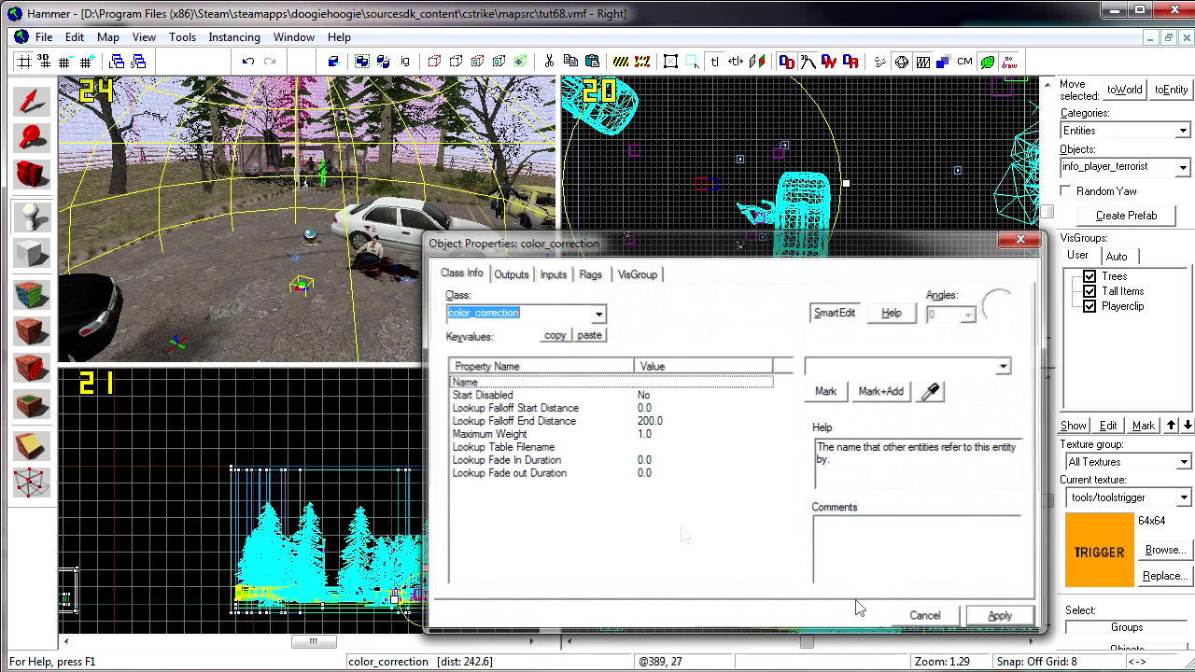
- Reposition the color_correction entity over the body beside the white car
{"action": "key", "text": "Delete"}
{"action": "key", "text": "shift+s"}
{"action": "left_click", "coordinate": [366, 293]}
{"action": "scroll", "coordinate": [739, 213], "scroll_direction": "up", "scroll_amount": 7}
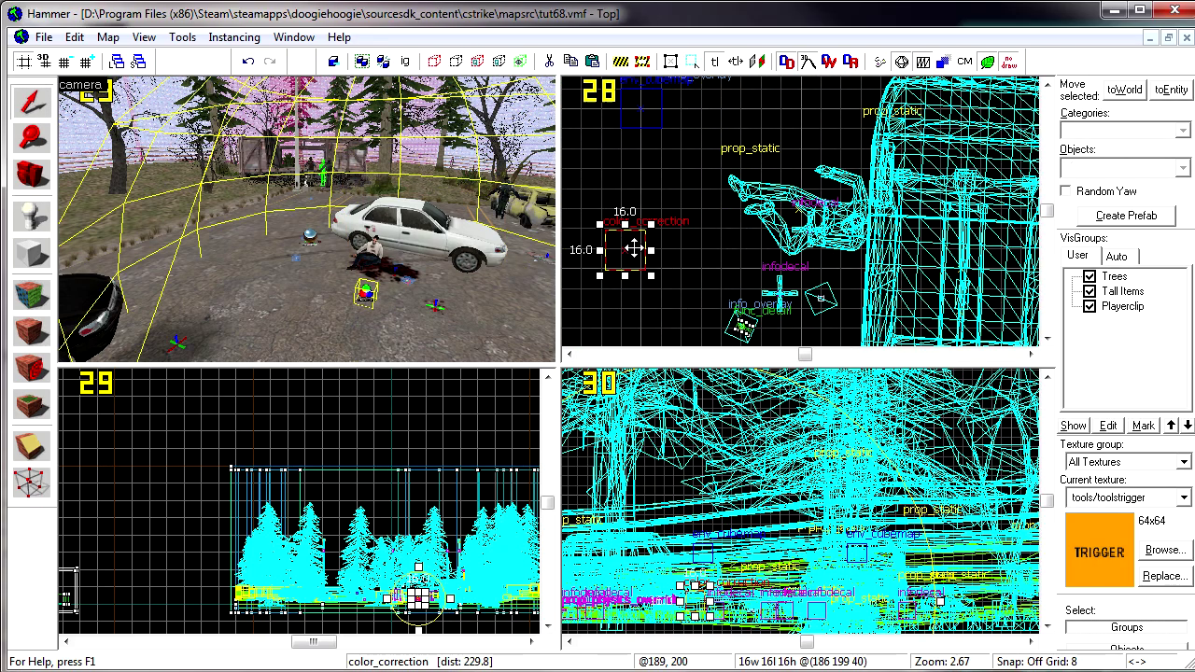
{"action": "scroll", "coordinate": [830, 211], "scroll_direction": "up", "scroll_amount": 4}
{"action": "left_click_drag", "start_coordinate": [635, 248], "coordinate": [761, 215]}
{"action": "key", "text": "d"}
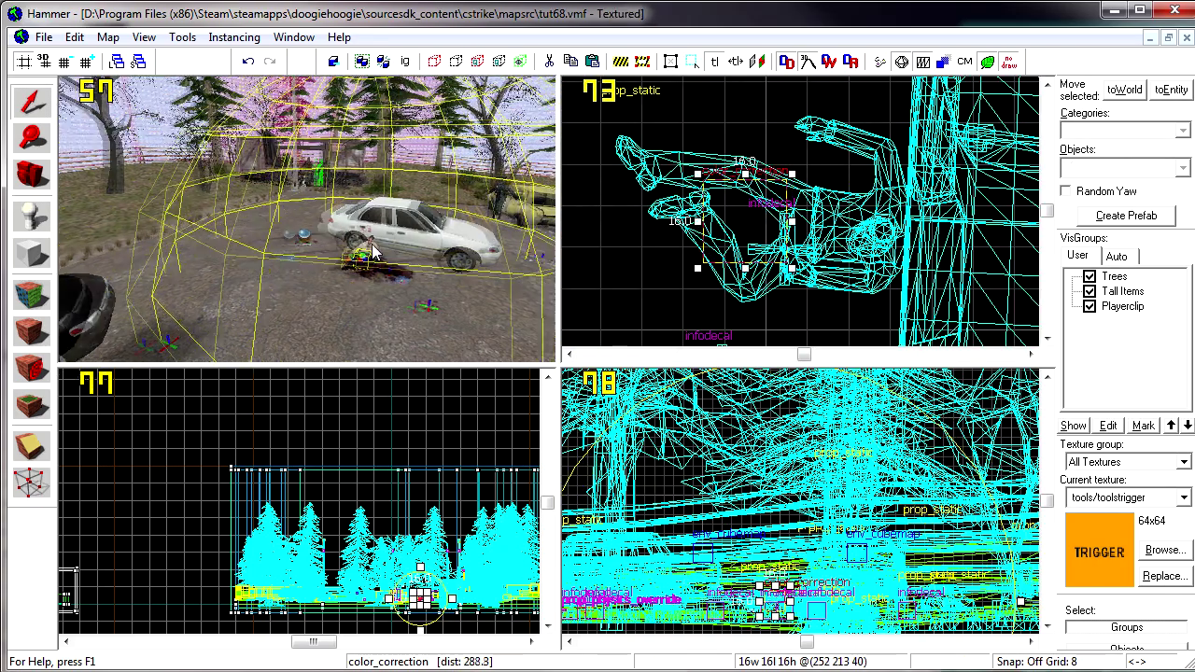
{"action": "scroll", "coordinate": [372, 252], "scroll_direction": "up", "scroll_amount": 4}
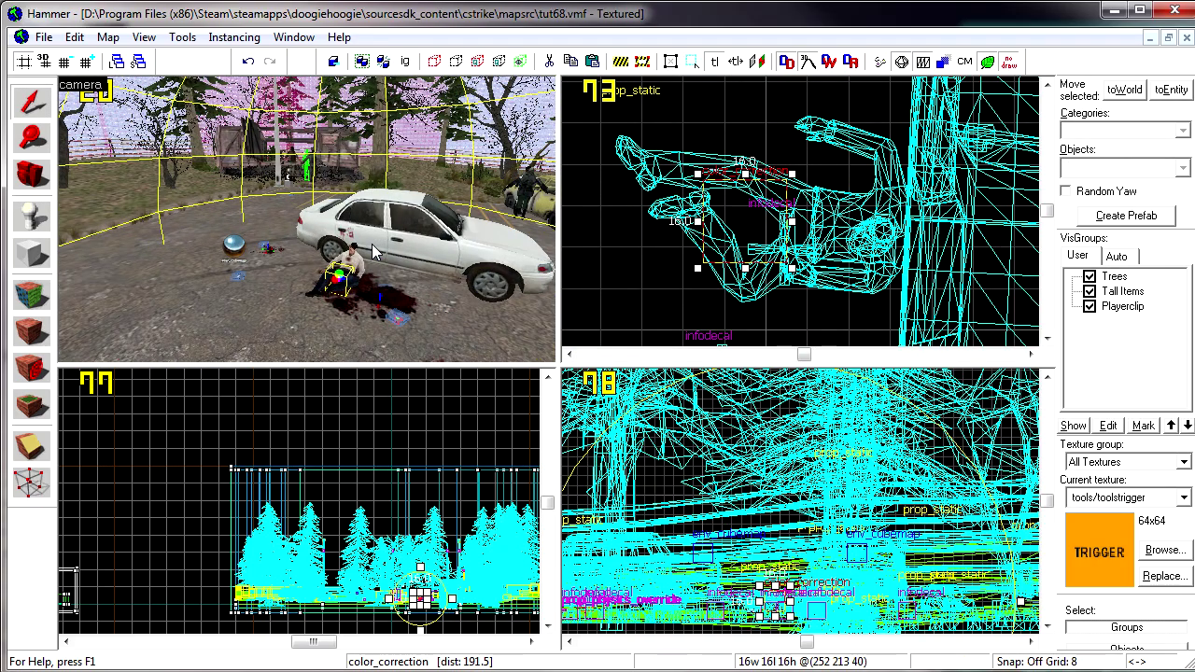
- Set the color_correction entity's Lookup Falloff Start Distance to 150 and apply it
{"action": "key", "text": "alt+Return"}
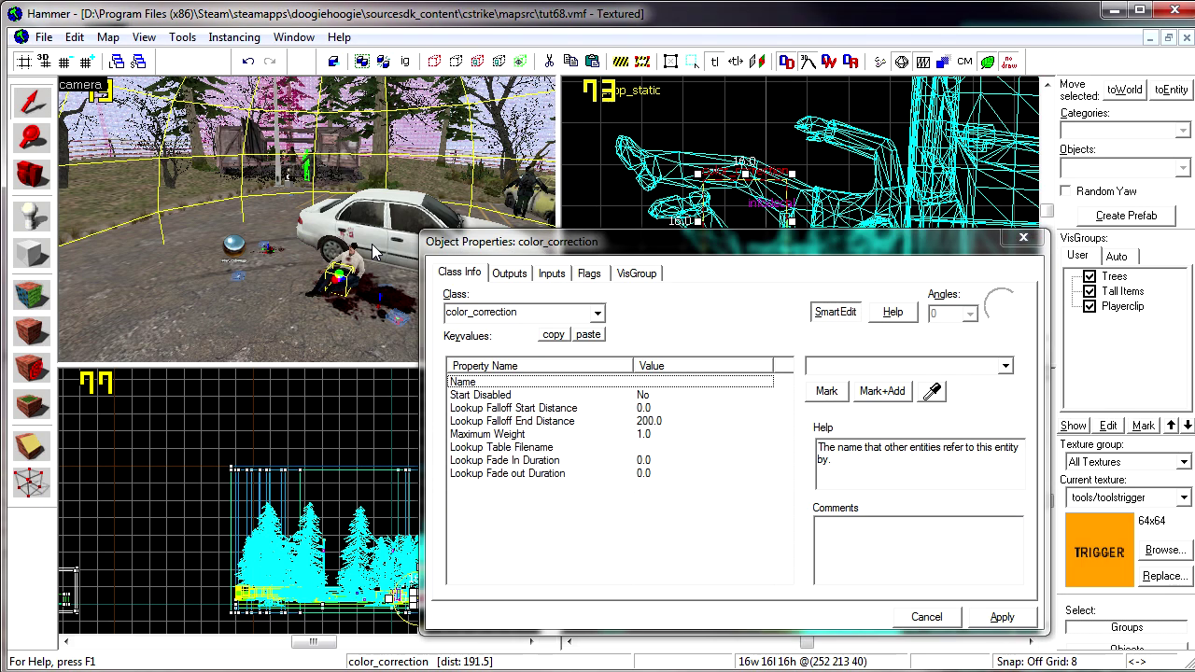
{"action": "key", "text": "d"}
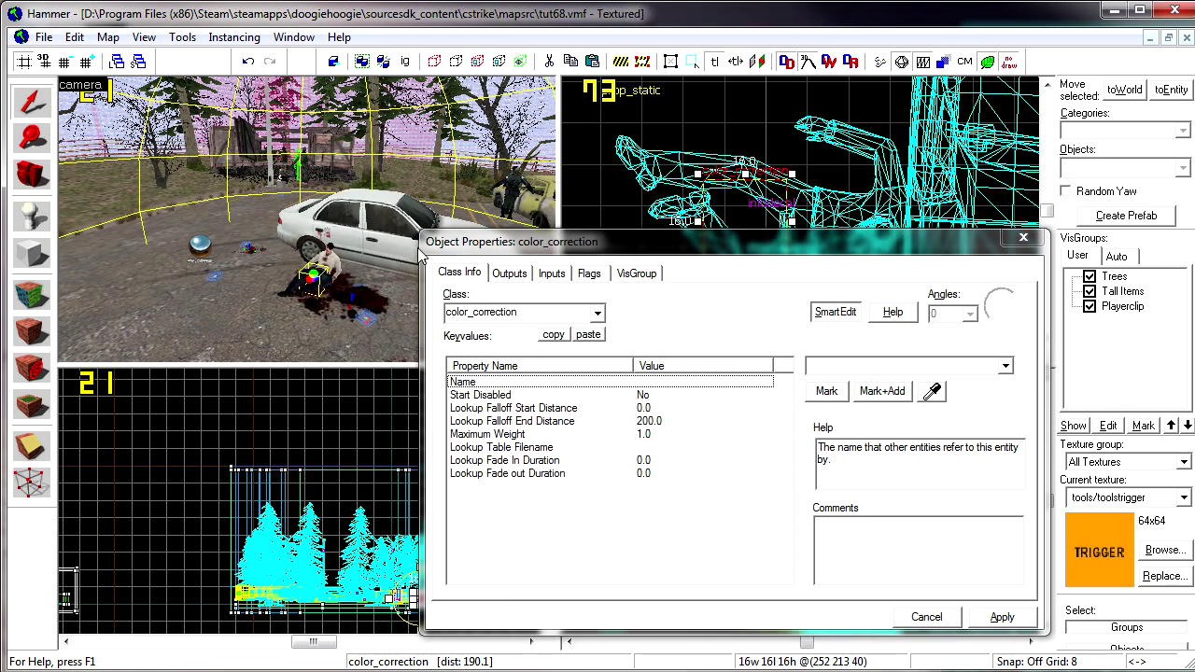
{"action": "scroll", "coordinate": [764, 161], "scroll_direction": "down", "scroll_amount": 15}
{"action": "scroll", "coordinate": [764, 121], "scroll_direction": "up", "scroll_amount": 1}
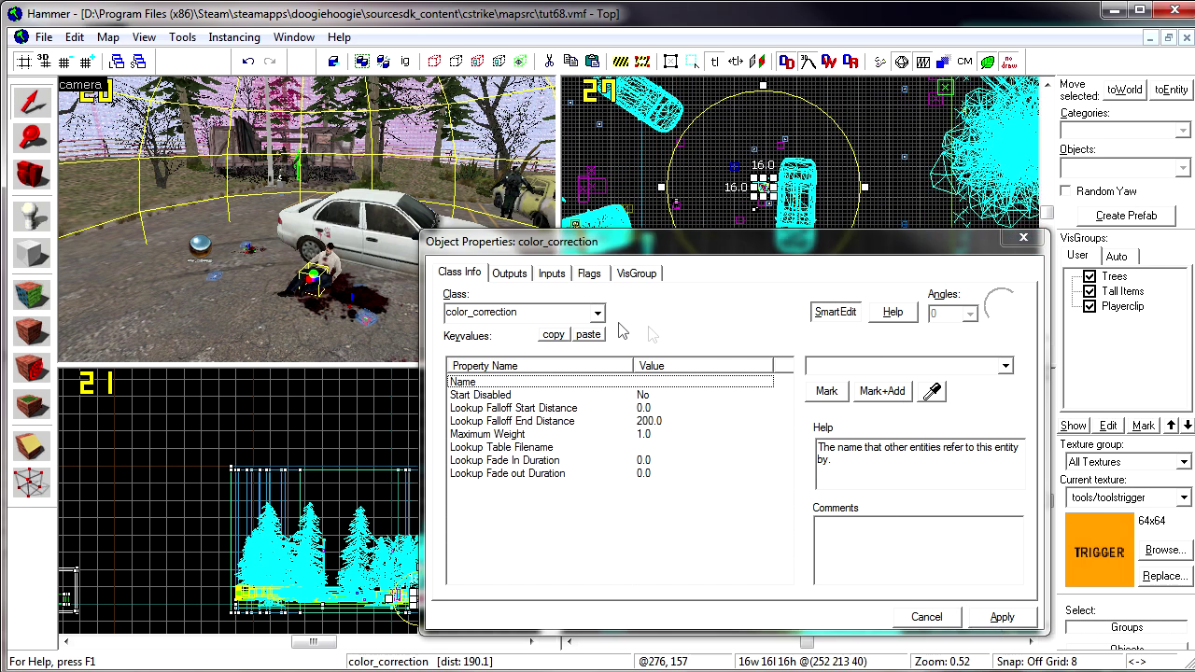
{"action": "left_click", "coordinate": [659, 409]}
{"action": "type", "text": "15"}
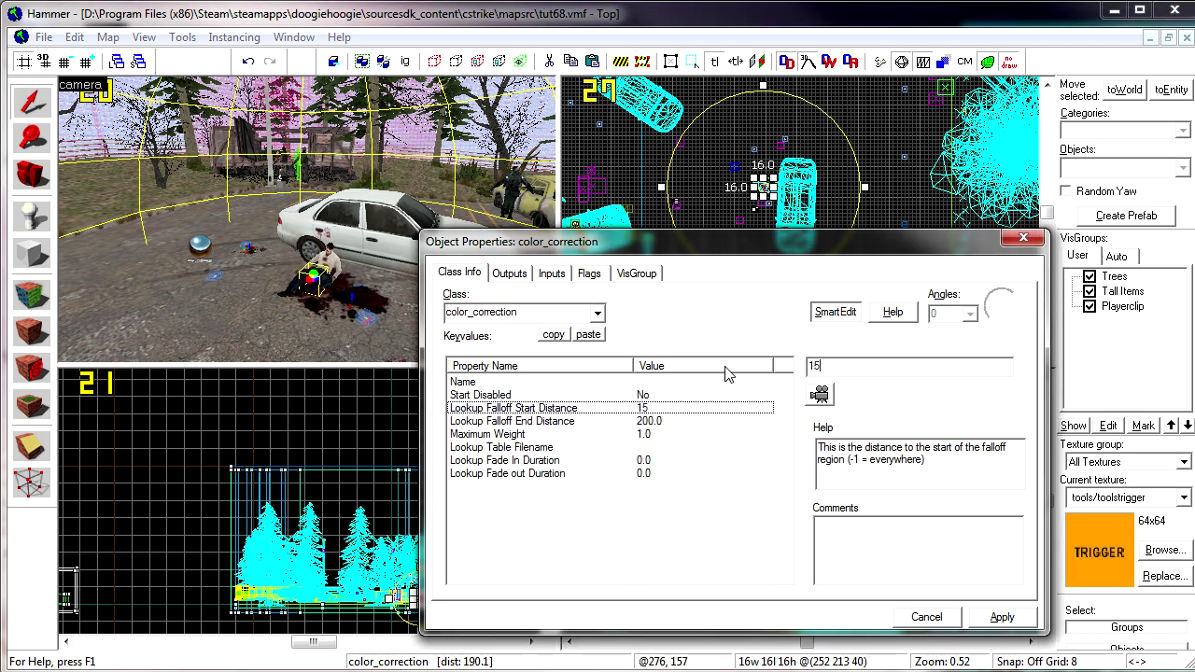
{"action": "type", "text": "0"}
{"action": "key", "text": "Return"}
{"action": "left_click", "coordinate": [1013, 625]}
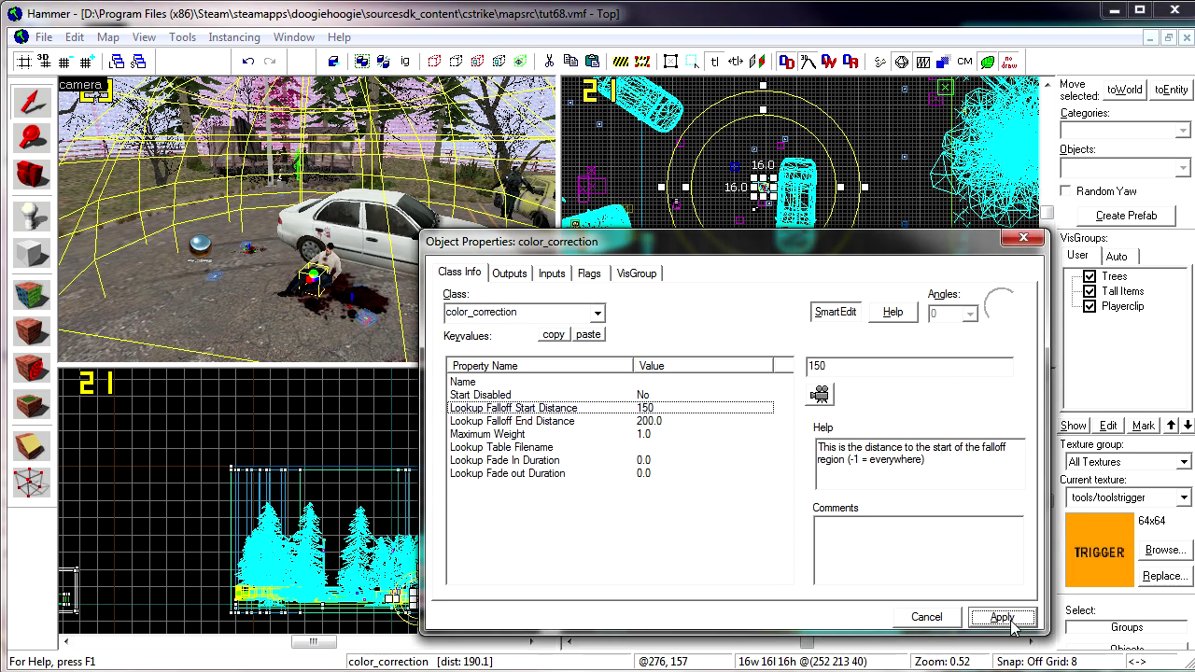
- Select the Lookup Table Filename property, switch to Windows Explorer and open counter-strike source\cstrike\materials\correction
{"action": "left_click", "coordinate": [557, 438]}
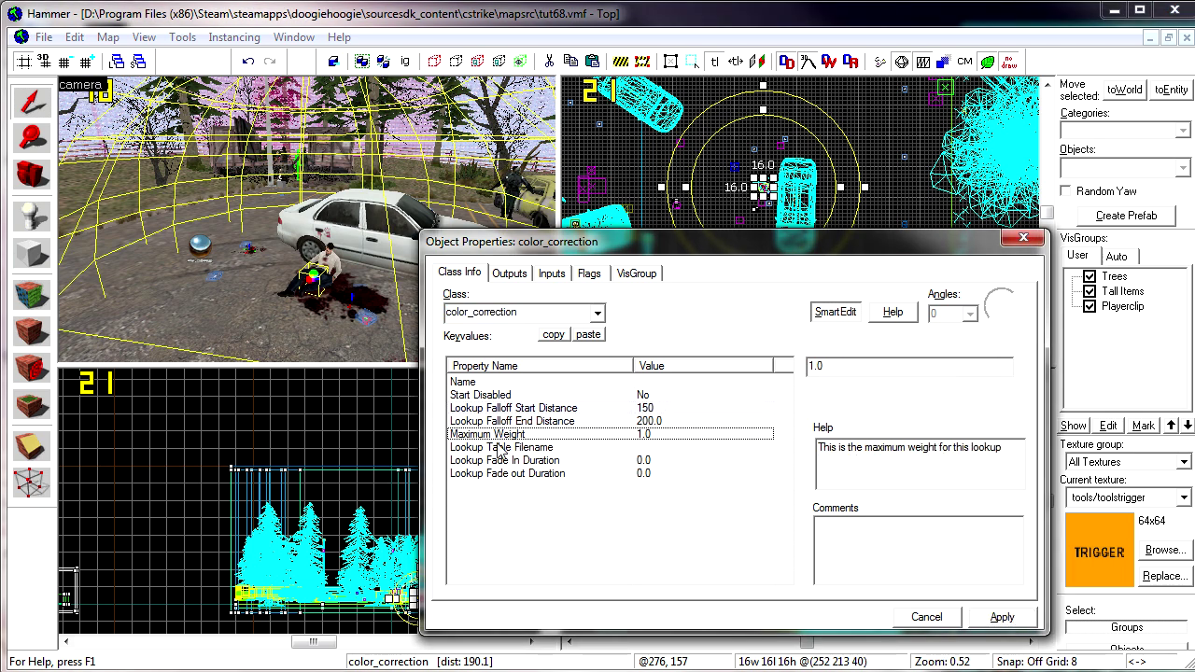
{"action": "left_click", "coordinate": [499, 448]}
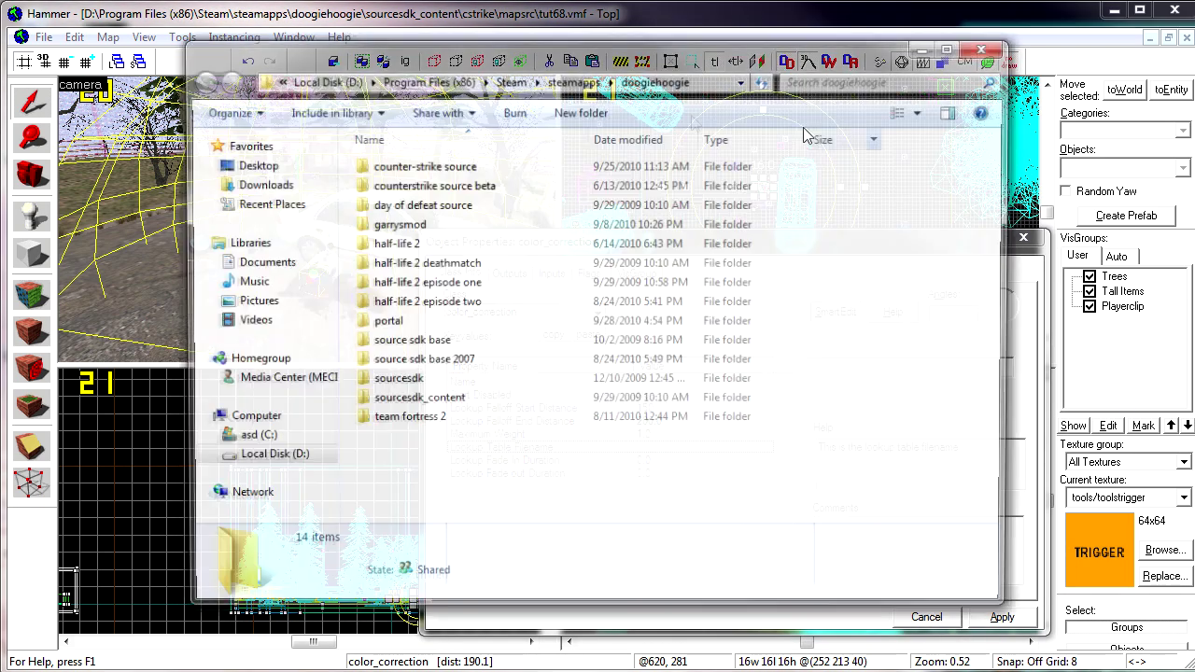
{"action": "double_click", "coordinate": [435, 167]}
{"action": "double_click", "coordinate": [433, 174]}
{"action": "double_click", "coordinate": [389, 203]}
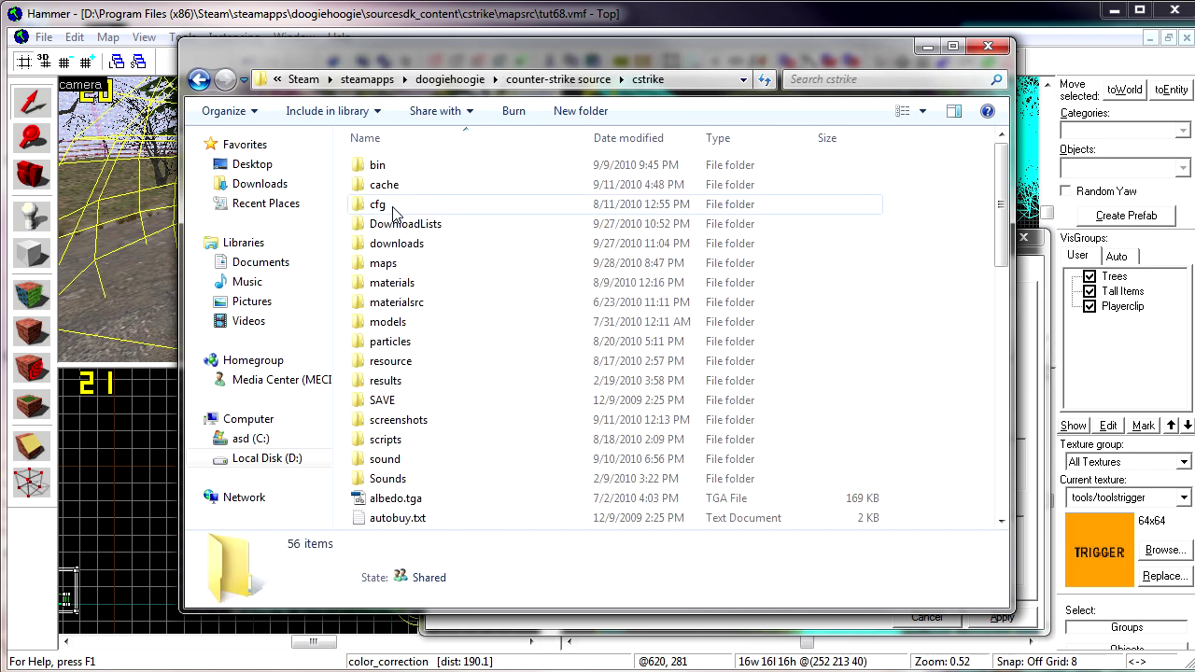
{"action": "double_click", "coordinate": [422, 286]}
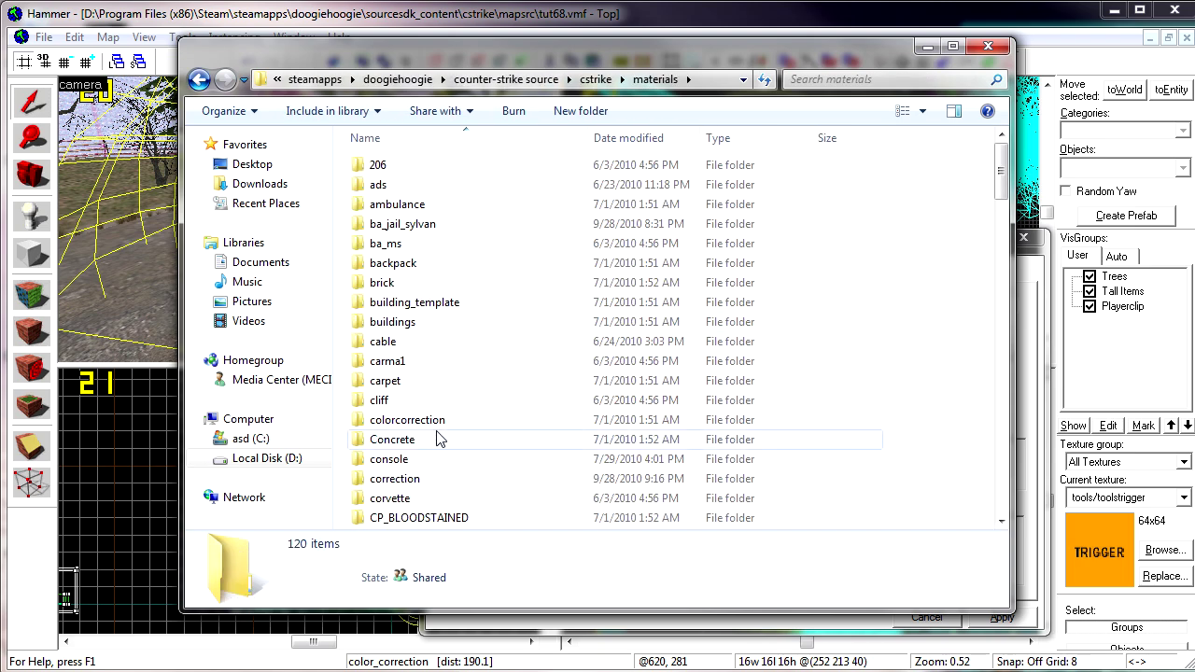
{"action": "double_click", "coordinate": [394, 478]}
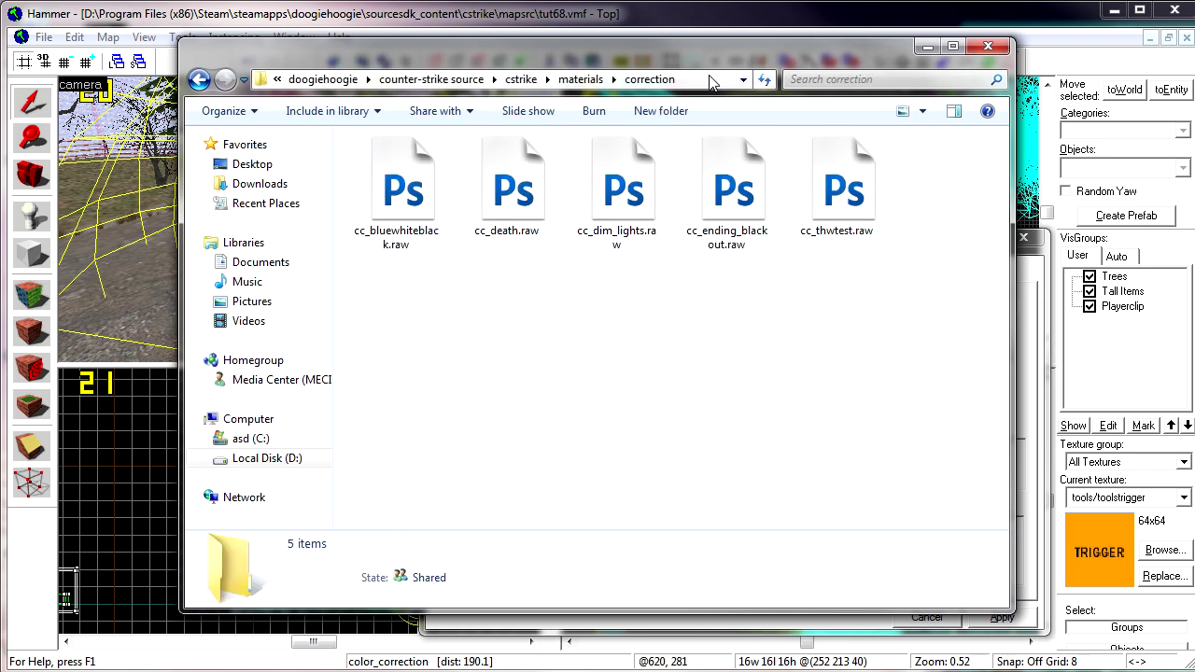
- Copy the materials\correction part of the folder path into the color_correction entity's Lookup Table Filename
{"action": "left_click", "coordinate": [679, 79]}
{"action": "left_click_drag", "start_coordinate": [635, 79], "coordinate": [737, 81]}
{"action": "key", "text": "ctrl+c"}
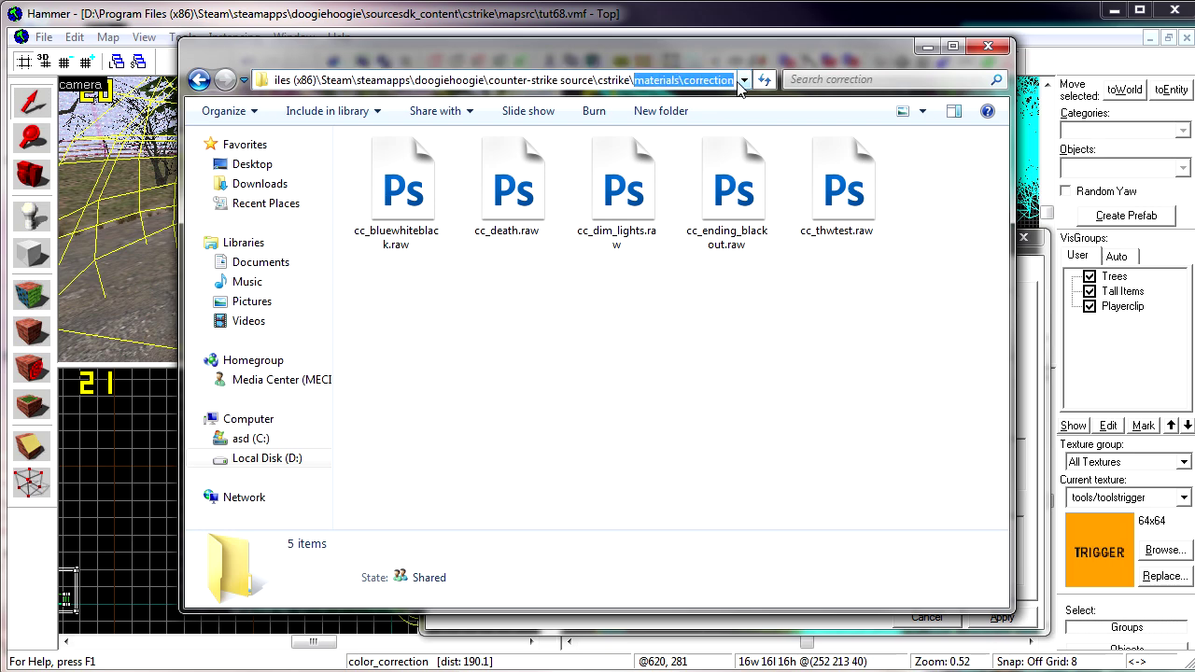
{"action": "left_click", "coordinate": [1031, 332]}
{"action": "left_click", "coordinate": [922, 367]}
{"action": "key", "text": "ctrl+v"}
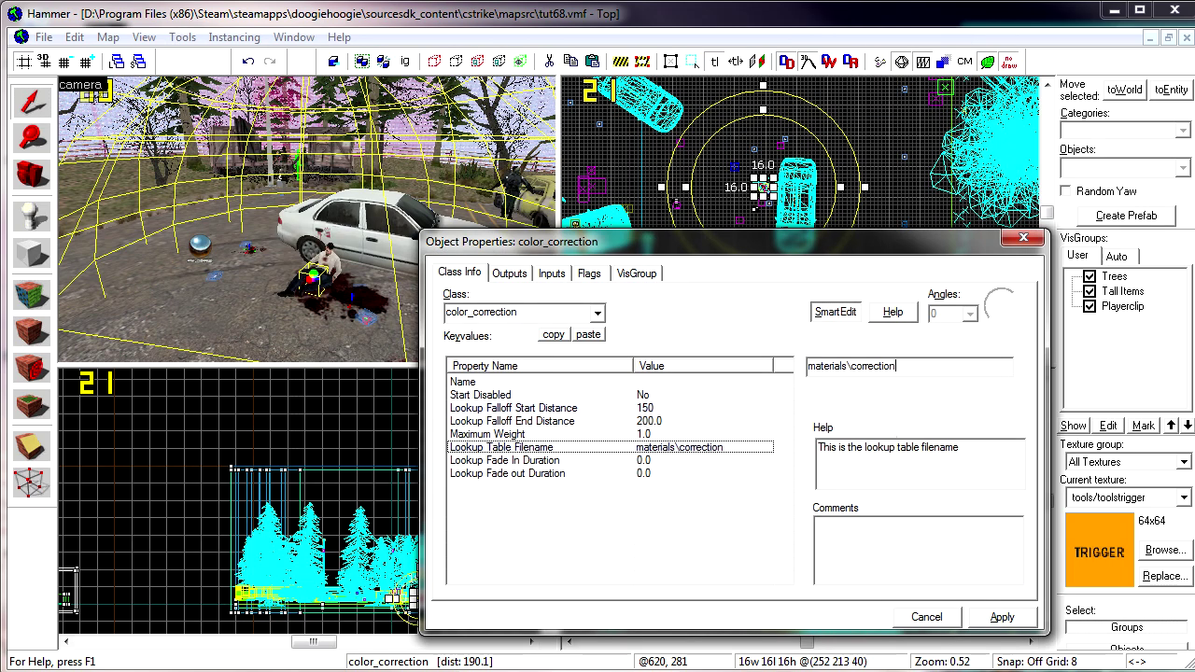
- Append the copied file name cc_bluewhiteblack.raw to the Lookup Table Filename, separated from the folder by a backslash
{"action": "key", "text": "alt+Tab"}
{"action": "left_click", "coordinate": [371, 213]}
{"action": "key", "text": "F2"}
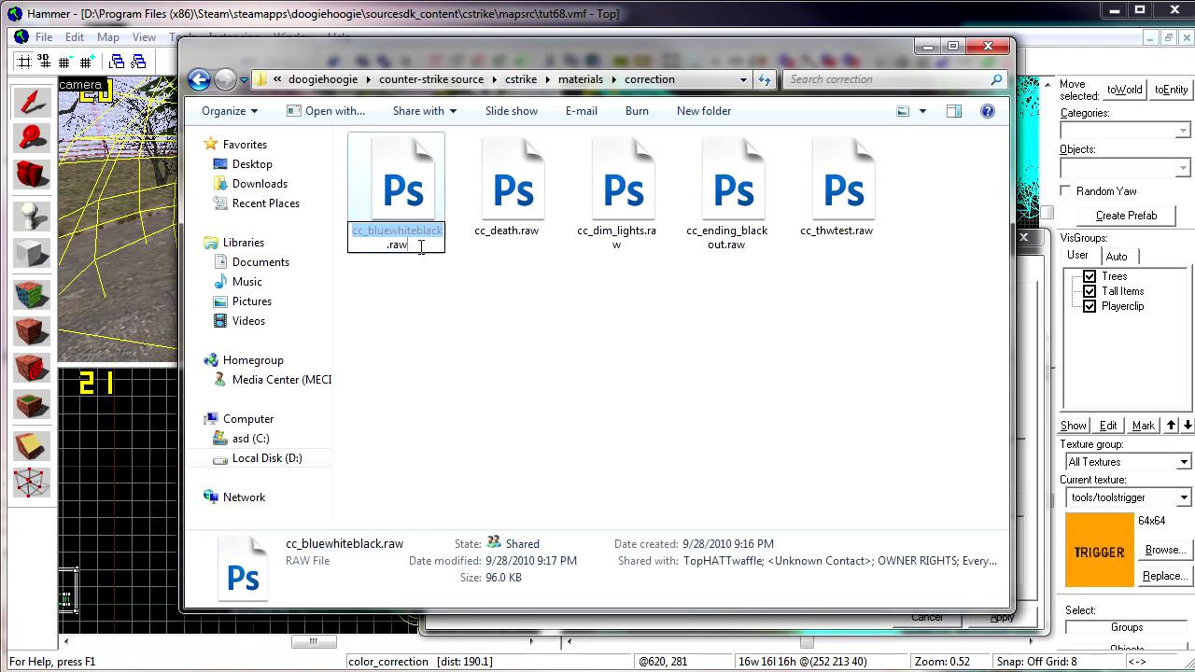
{"action": "left_click_drag", "start_coordinate": [421, 247], "coordinate": [282, 201]}
{"action": "key", "text": "ctrl+c"}
{"action": "left_click", "coordinate": [1027, 432]}
{"action": "left_click", "coordinate": [1015, 323]}
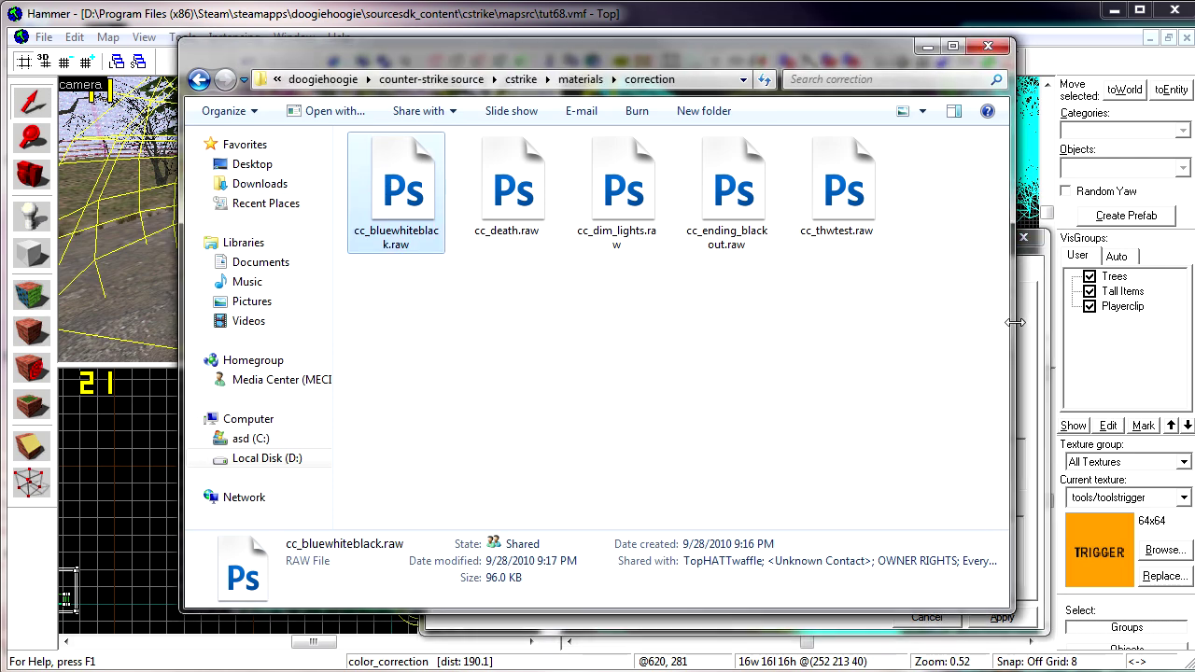
{"action": "left_click", "coordinate": [1020, 326]}
{"action": "key", "text": "ctrl+v"}
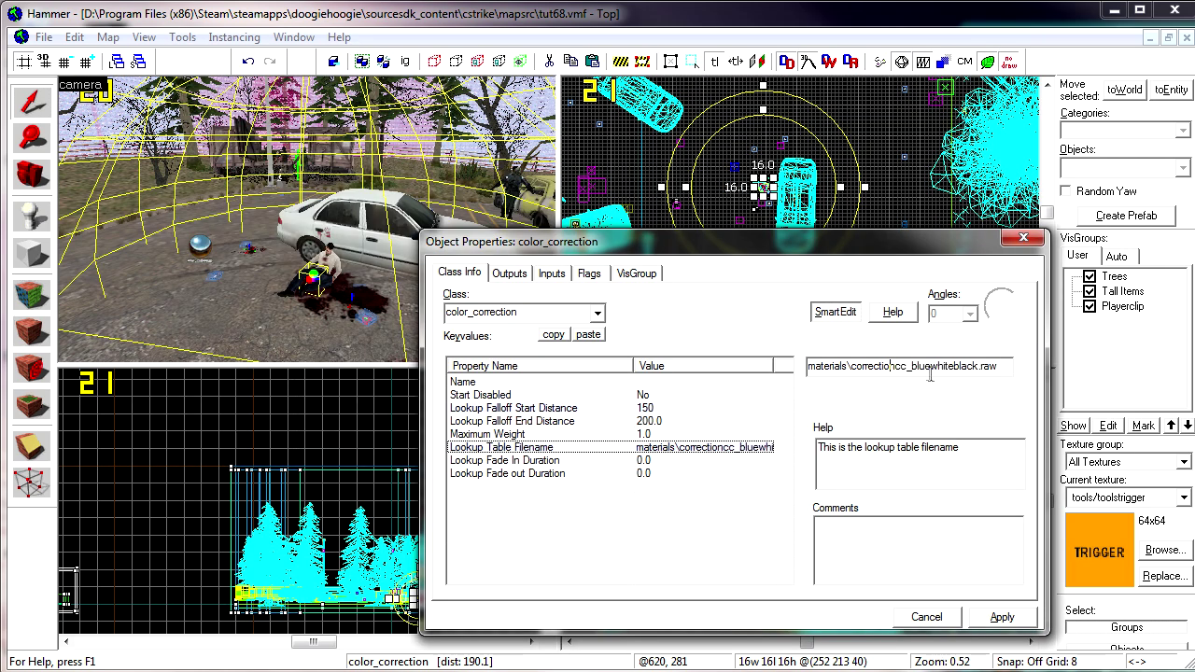
{"action": "type", "text": "\\"}
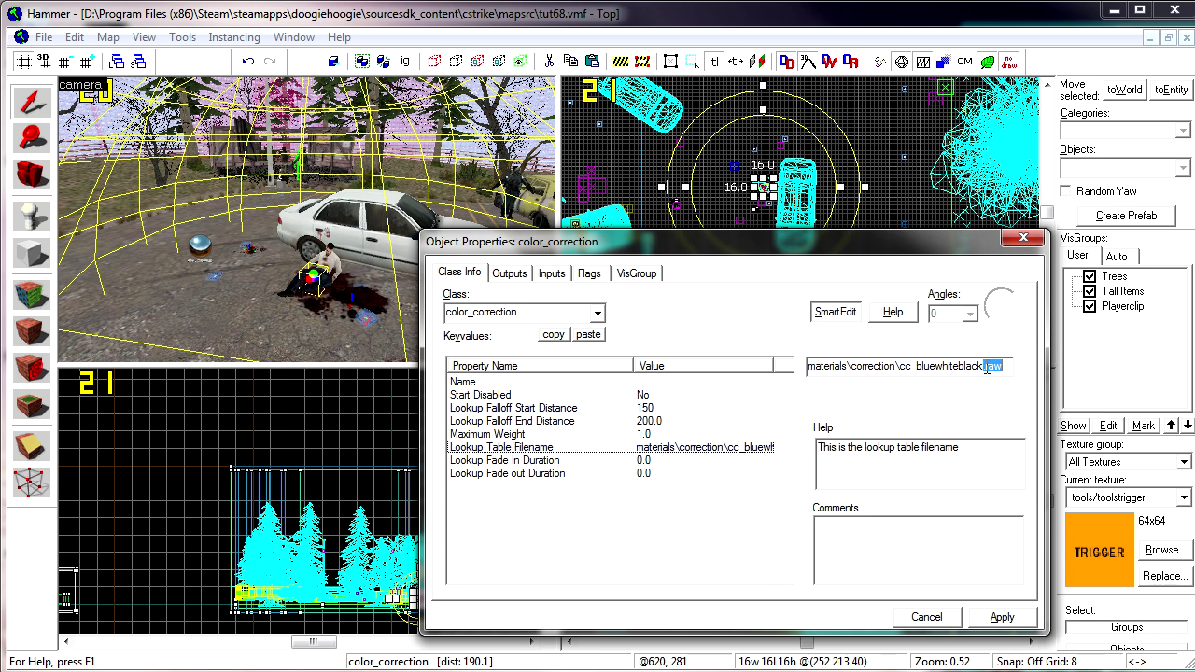
{"action": "left_click", "coordinate": [734, 473]}
- Review the color_correction entity's falloff start distance, its radius in the Top view, and the fade in and fade out durations
{"action": "left_click", "coordinate": [669, 408]}
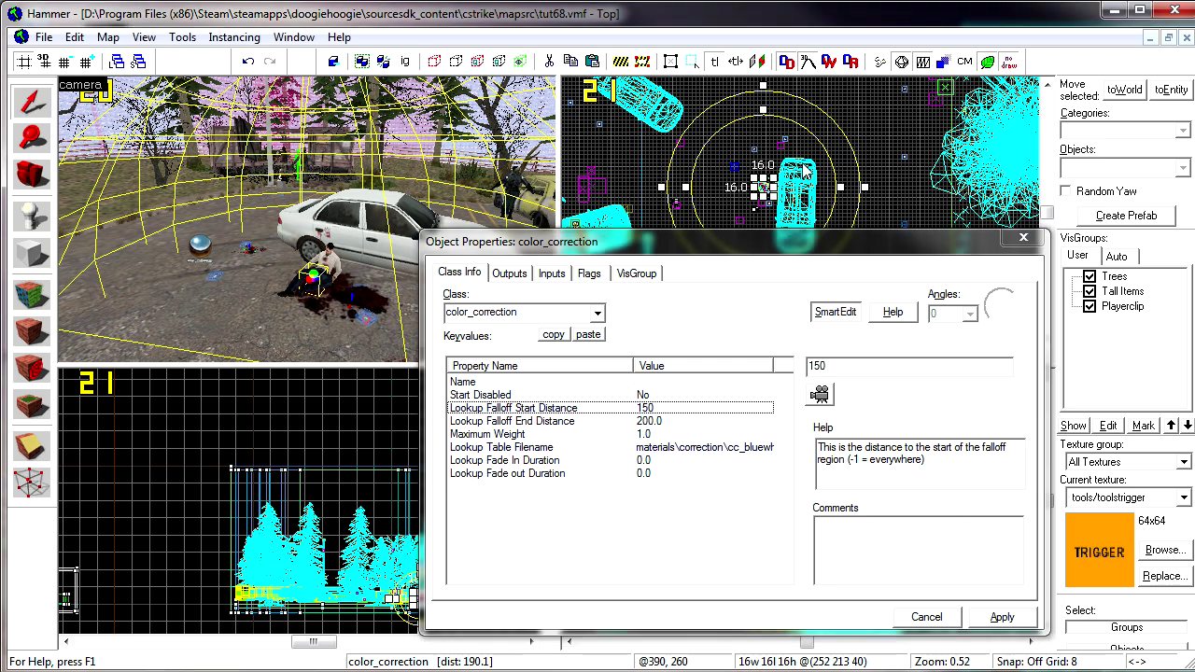
{"action": "left_click", "coordinate": [776, 105]}
{"action": "scroll", "coordinate": [775, 106], "scroll_direction": "up", "scroll_amount": 3}
{"action": "left_click", "coordinate": [315, 276]}
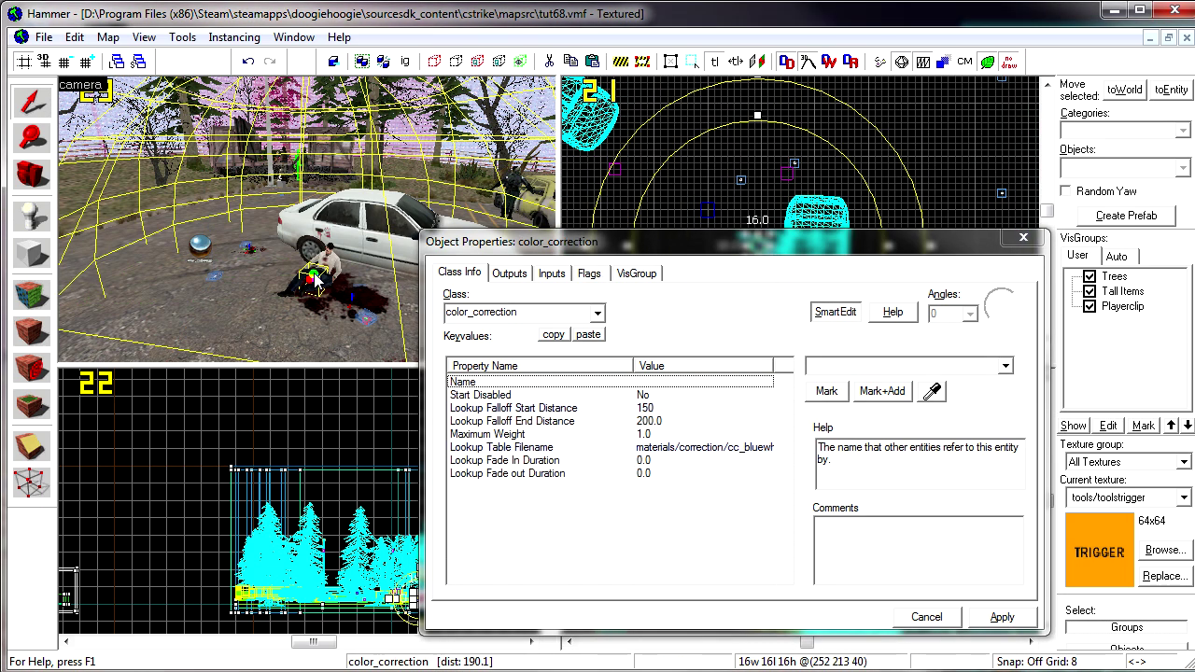
{"action": "left_click", "coordinate": [547, 462]}
{"action": "left_click", "coordinate": [540, 472]}
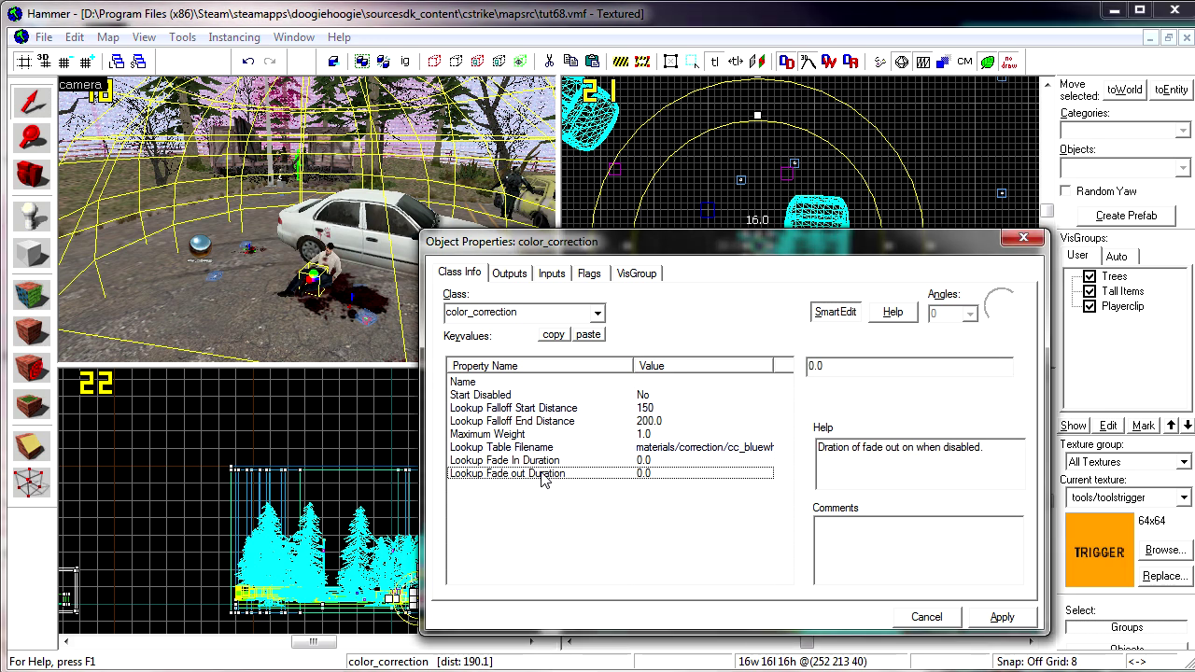
{"action": "left_click", "coordinate": [559, 463]}
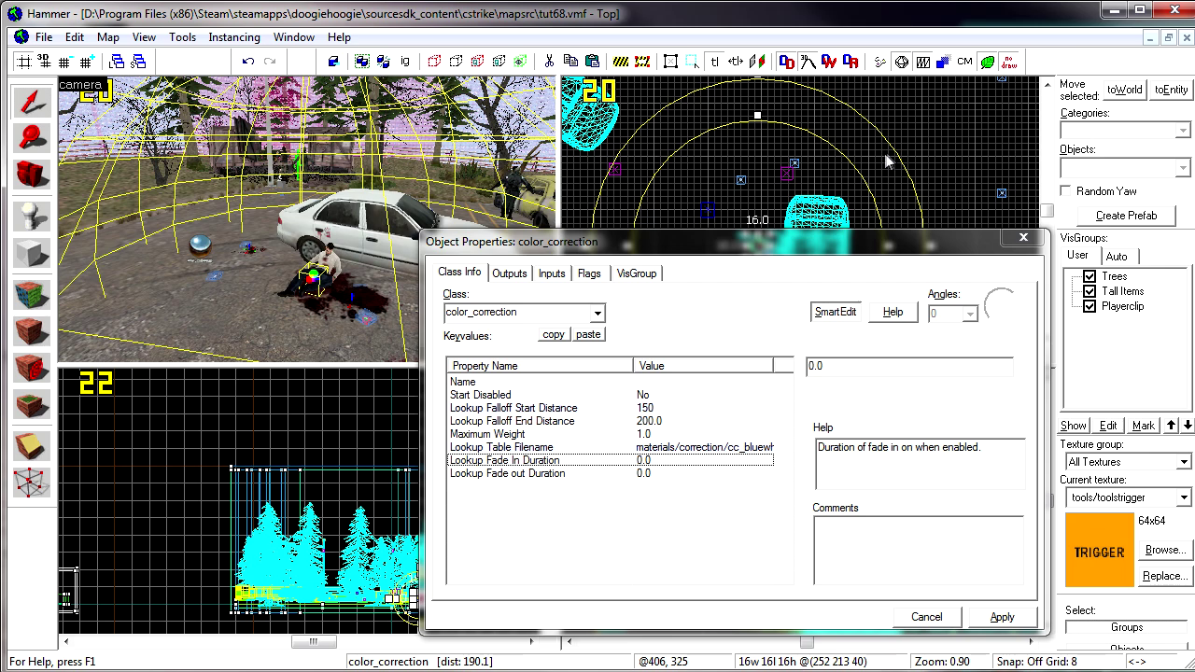
- Uncover the Top view and enlarge the color_correction radii to an end distance of 223 and a start distance of 167
{"action": "left_click_drag", "start_coordinate": [826, 243], "coordinate": [706, 385]}
{"action": "scroll", "coordinate": [793, 175], "scroll_direction": "down", "scroll_amount": 3}
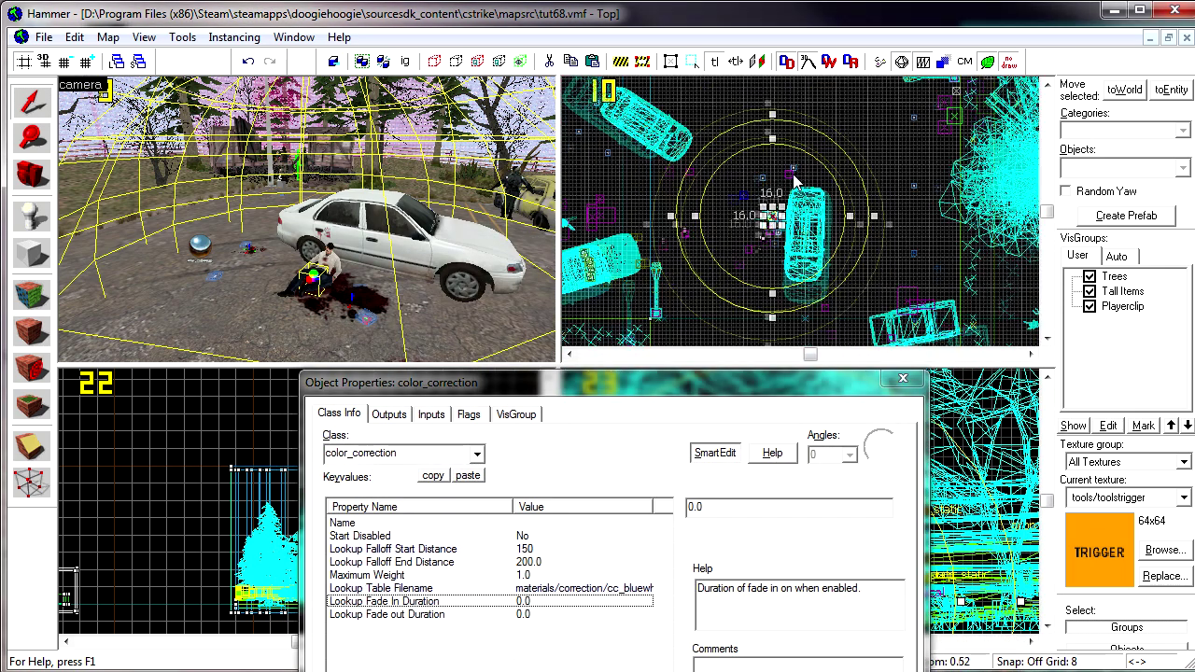
{"action": "scroll", "coordinate": [794, 182], "scroll_direction": "up", "scroll_amount": 1}
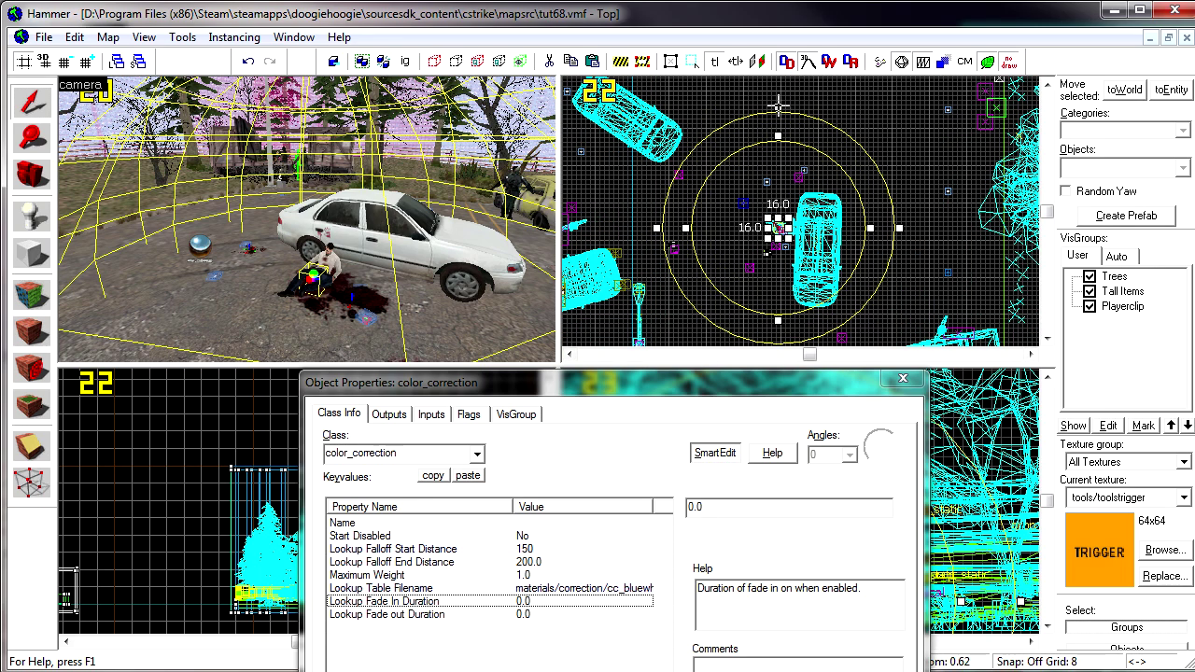
{"action": "left_click_drag", "start_coordinate": [778, 107], "coordinate": [779, 94]}
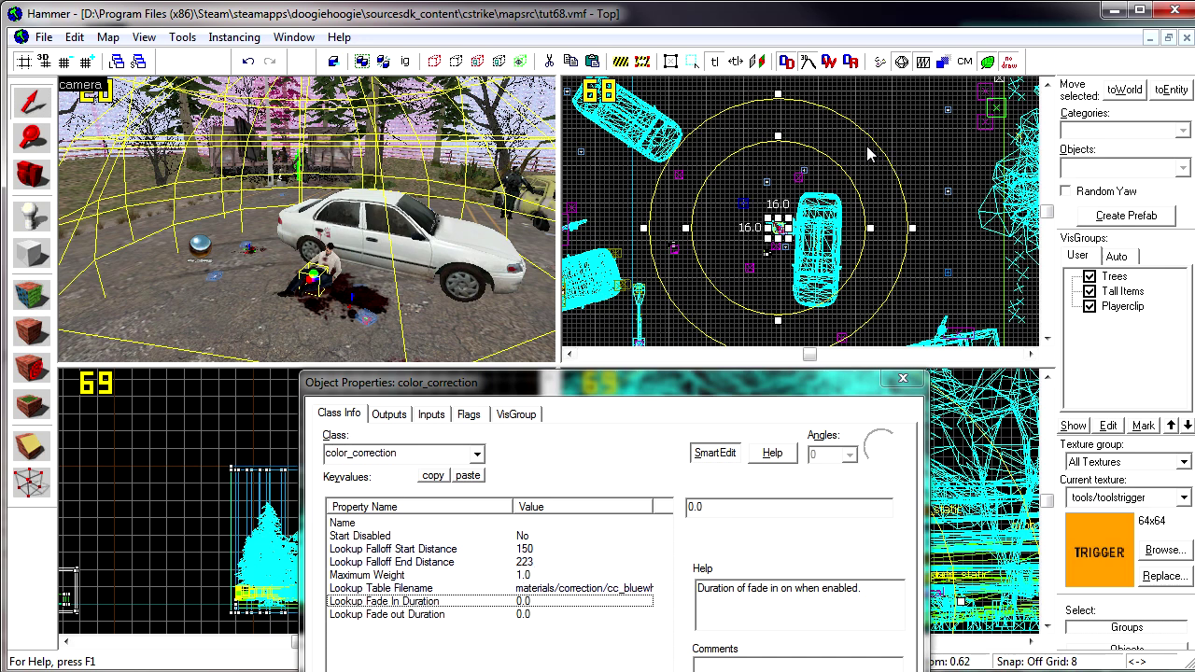
{"action": "left_click_drag", "start_coordinate": [778, 131], "coordinate": [779, 125]}
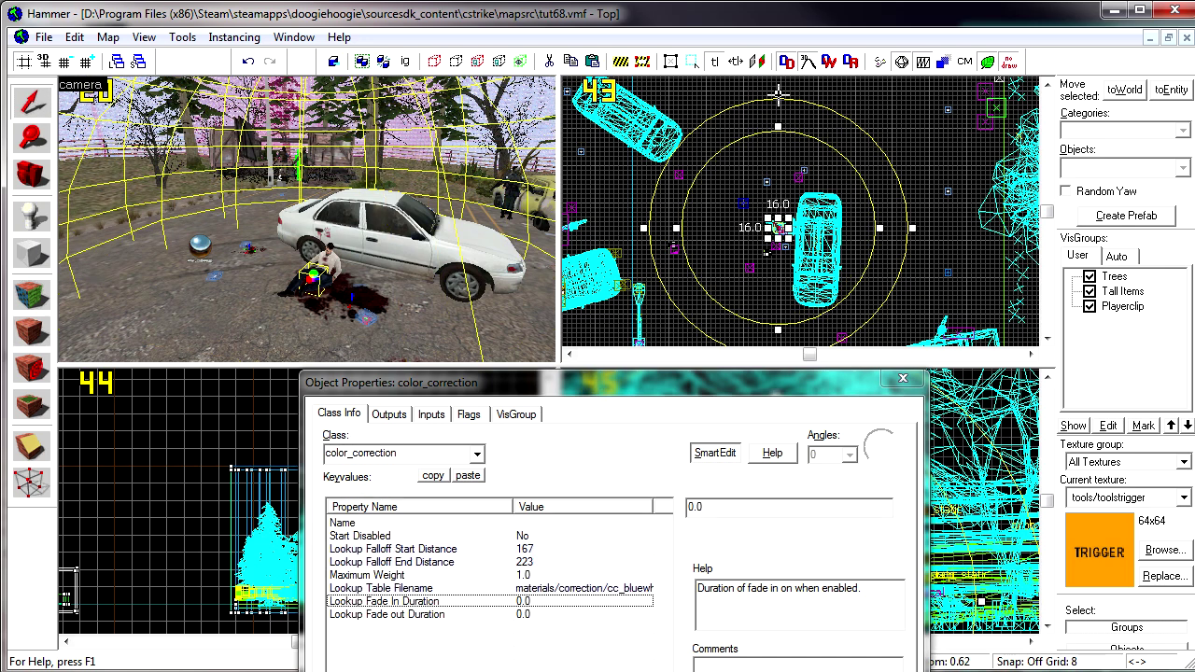
- Try a falloff start radius of 292 beyond the end radius in the Top view, and bring it back in to 163
{"action": "scroll", "coordinate": [780, 117], "scroll_direction": "down", "scroll_amount": 3}
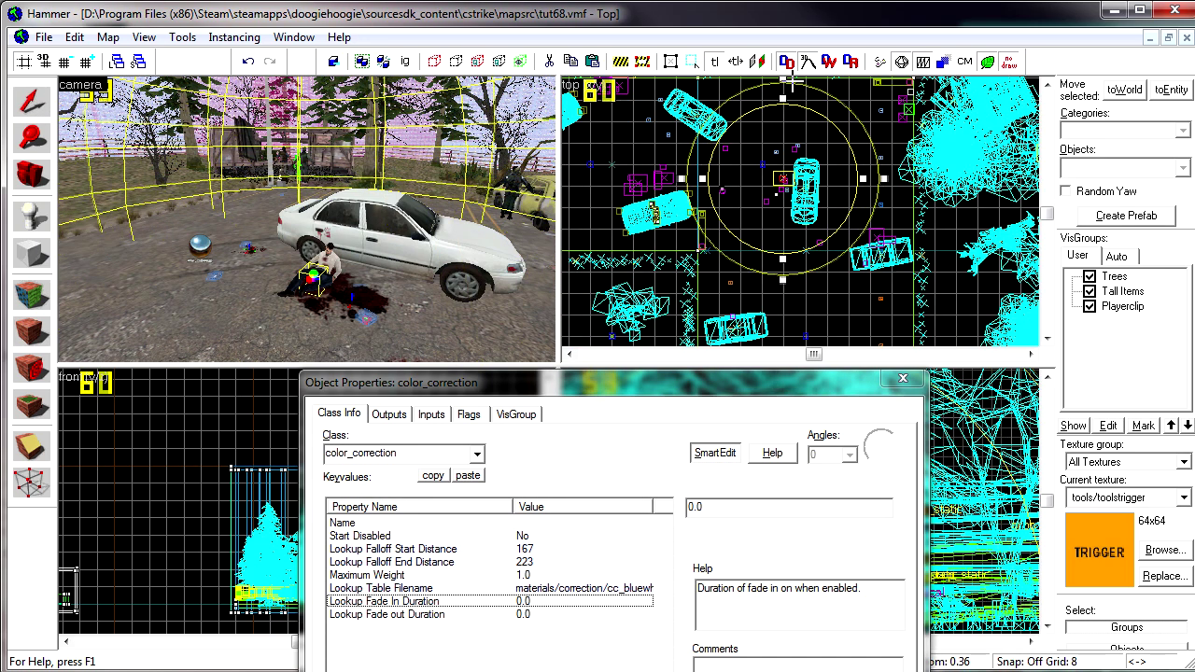
{"action": "left_click_drag", "start_coordinate": [794, 80], "coordinate": [794, 80]}
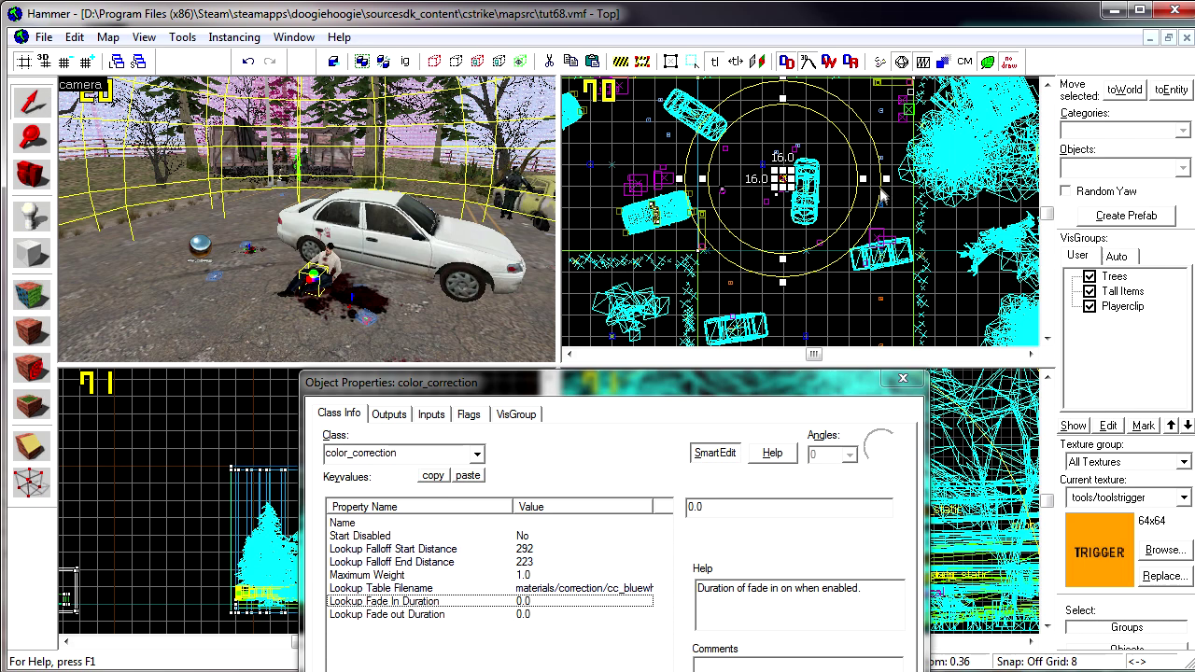
{"action": "scroll", "coordinate": [834, 149], "scroll_direction": "up", "scroll_amount": 5}
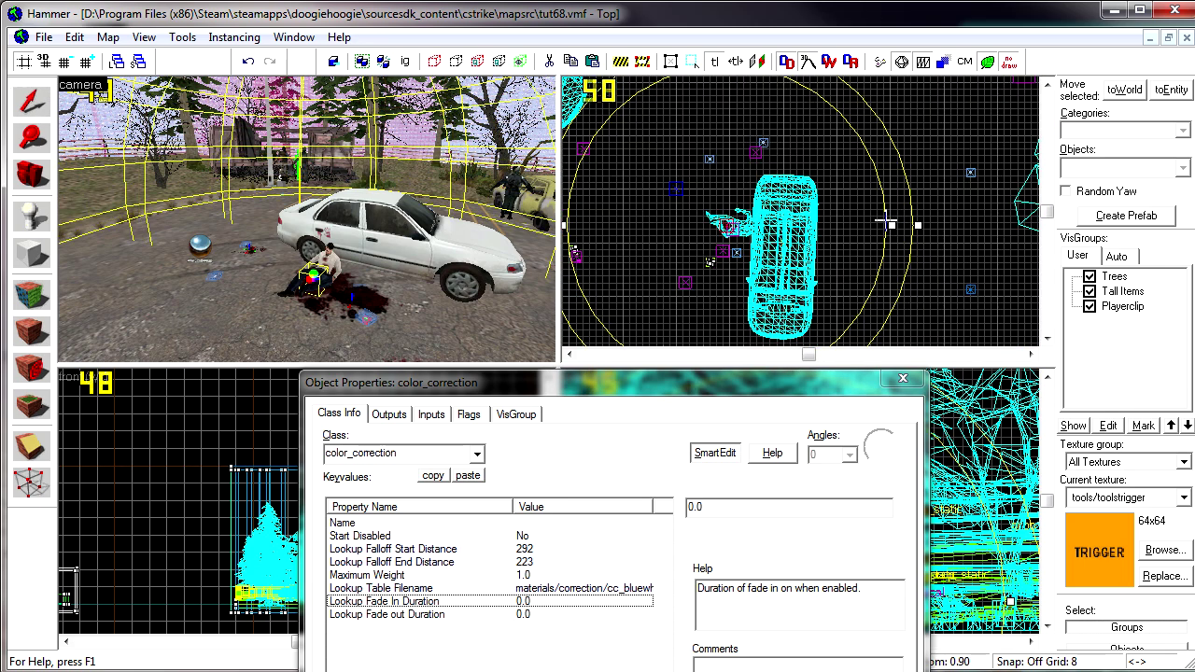
{"action": "left_click_drag", "start_coordinate": [863, 221], "coordinate": [863, 221]}
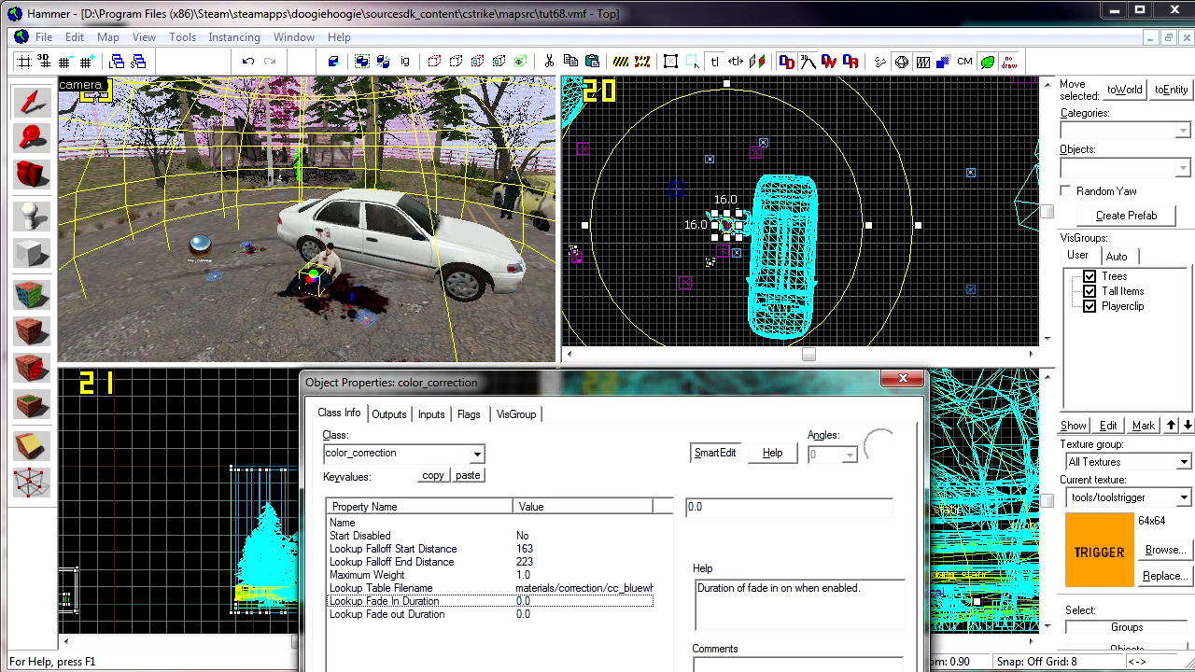
- Close the entity properties, clear the selection and compile the map with the Sylvan Compile FINAL!!! configuration
{"action": "key", "text": "Escape"}
{"action": "left_click", "coordinate": [940, 271]}
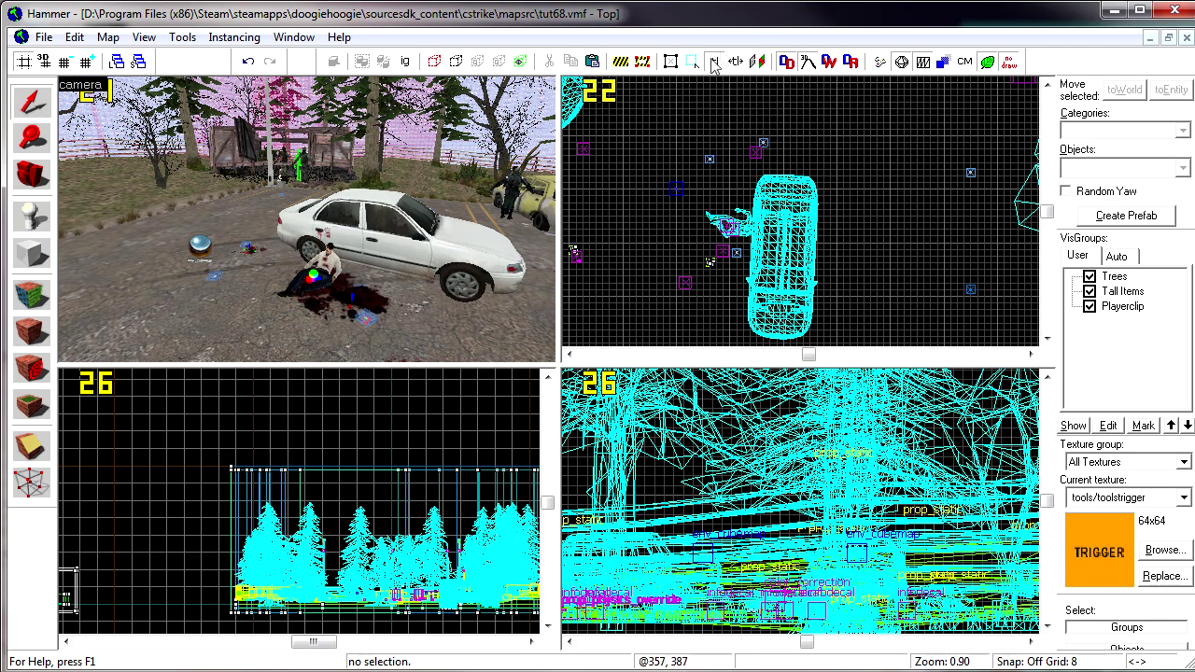
{"action": "left_click", "coordinate": [880, 63]}
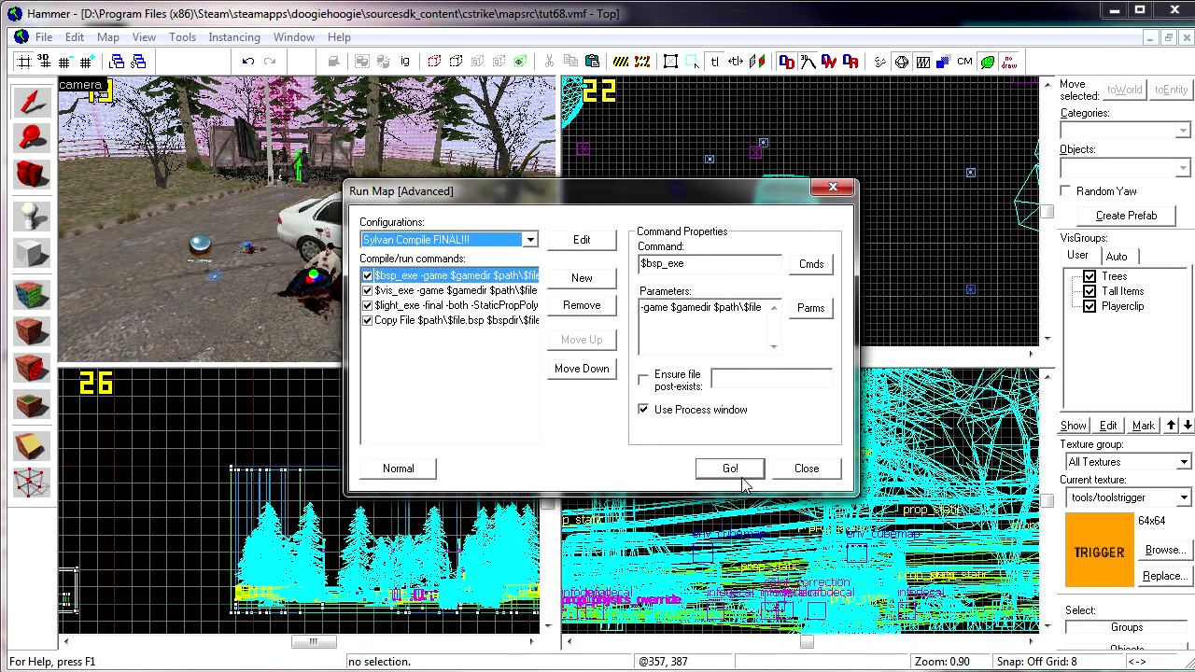
{"action": "left_click", "coordinate": [743, 476]}
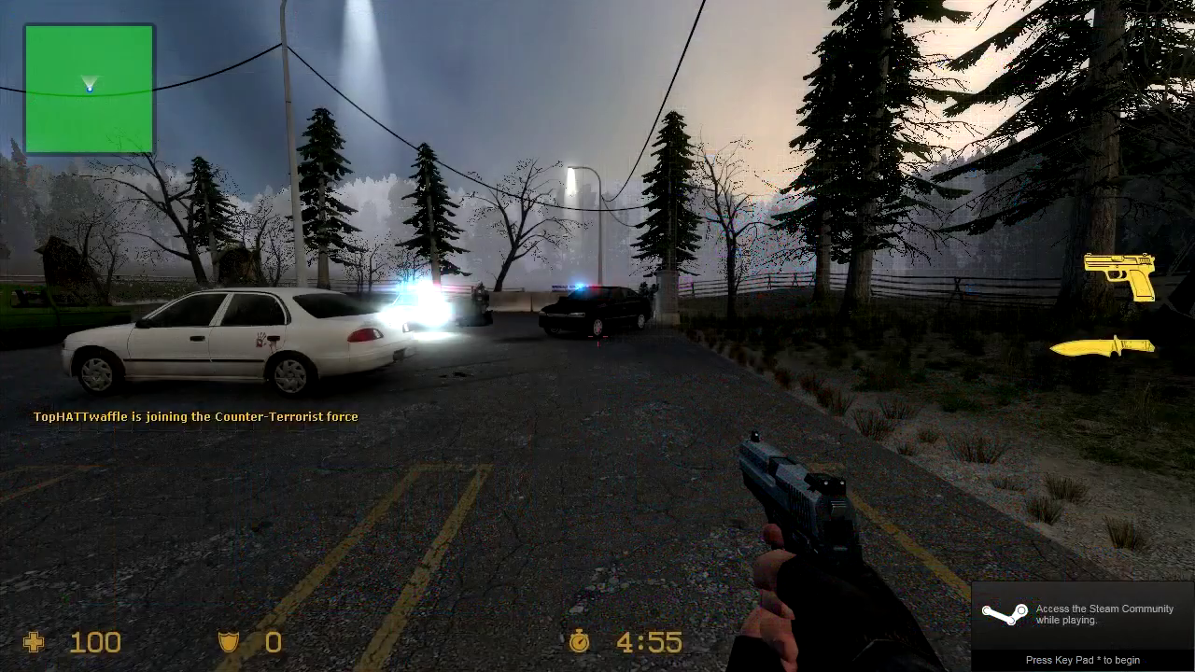
- Walk in-game past the white car and body with the knife out to examine the color correction inside its radius
{"action": "key", "text": "w"}
{"action": "key", "text": "3"}
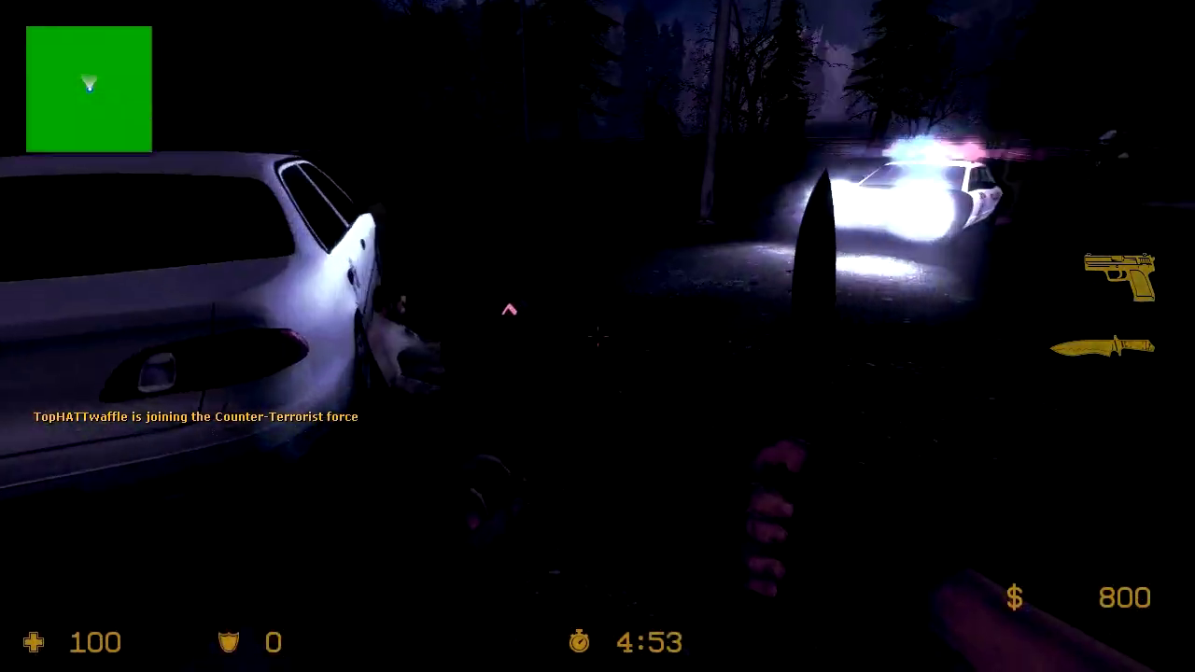
{"action": "key", "text": "w"}
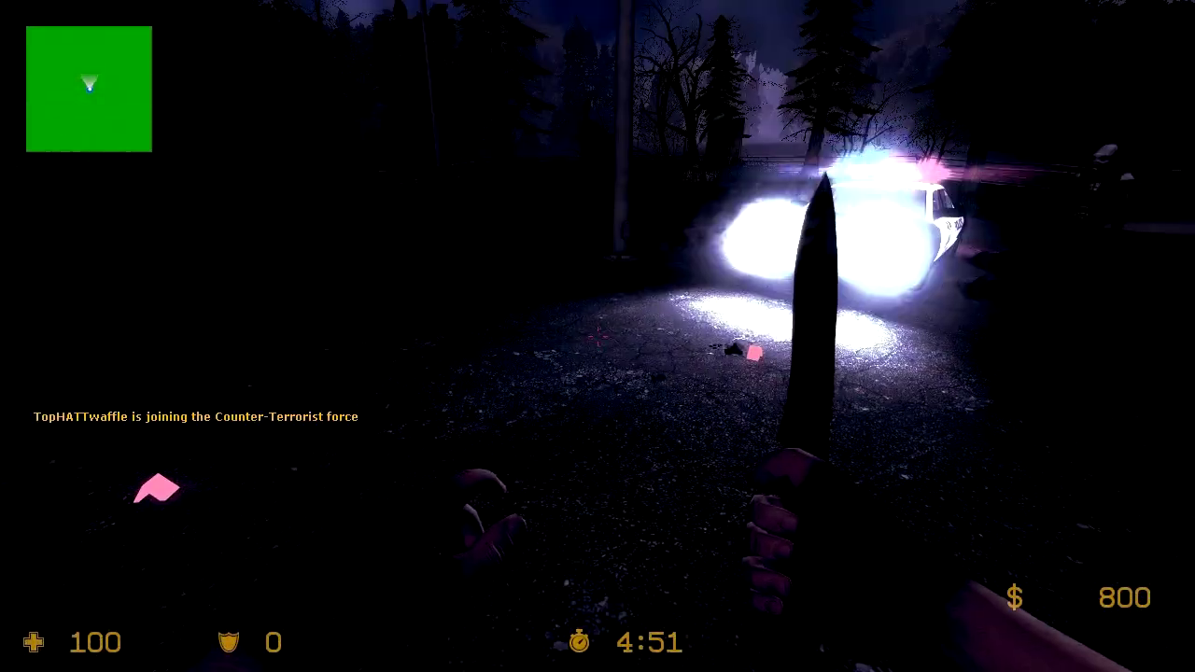
{"action": "key", "text": "ctrl"}
{"action": "key", "text": "d"}
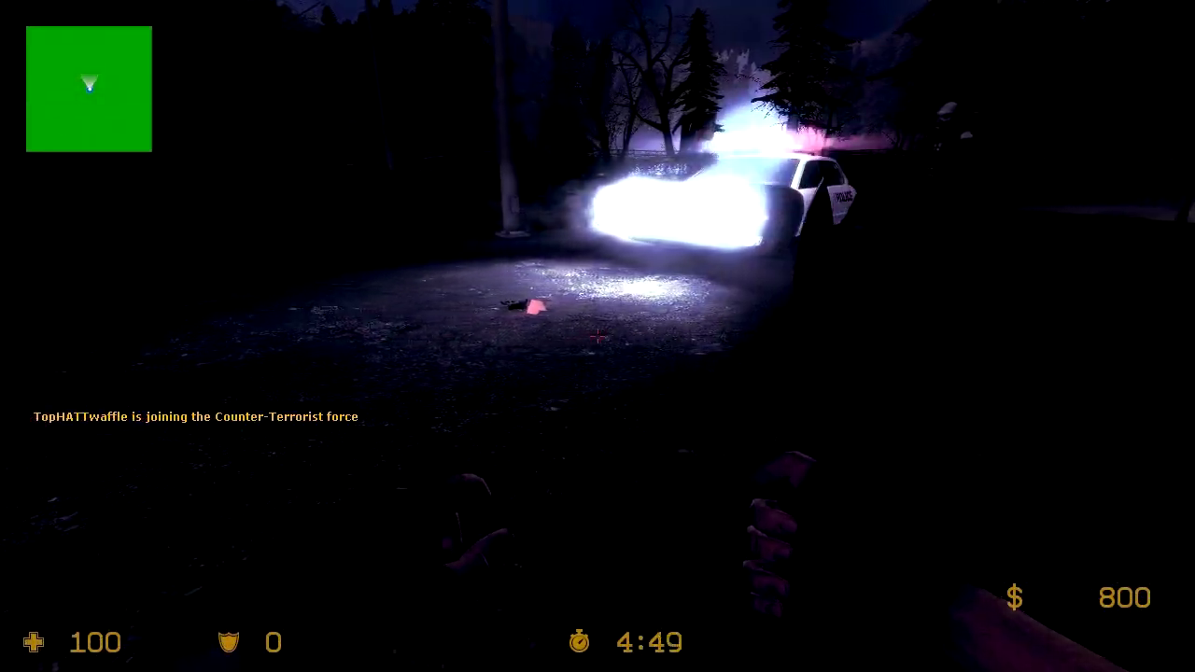
{"action": "key", "text": "w"}
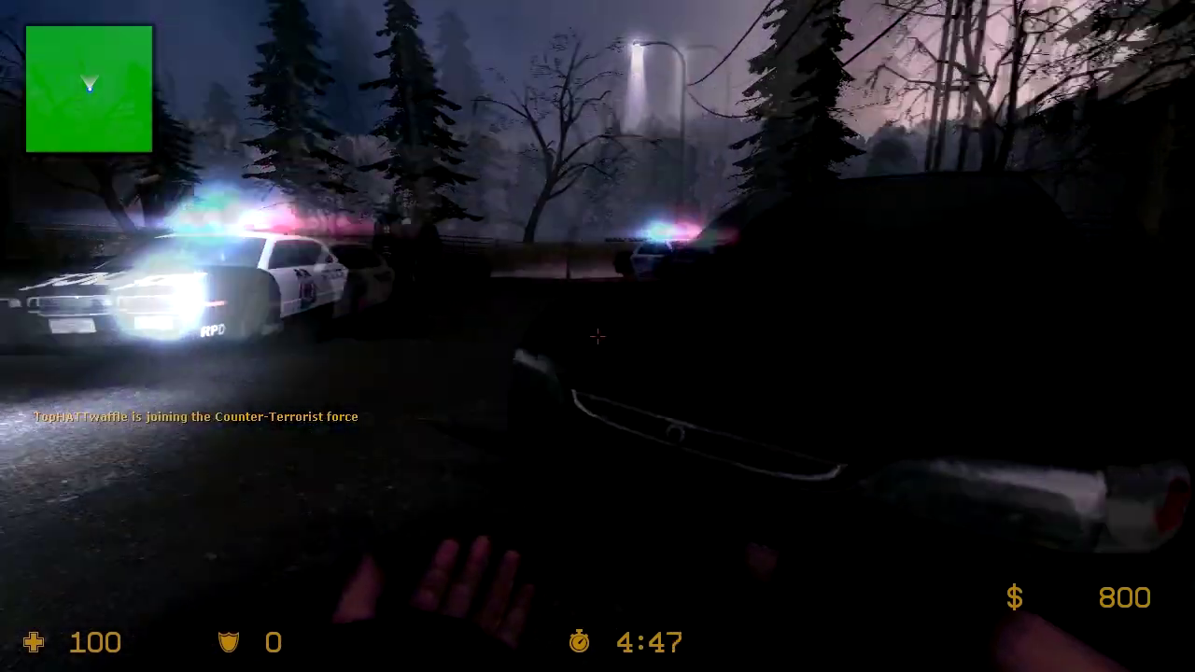
- Move back and forth across the color correction's falloff boundary in-game to compare the look inside and outside it
{"action": "key", "text": "s"}
{"action": "key", "text": "d"}
{"action": "key", "text": "a"}
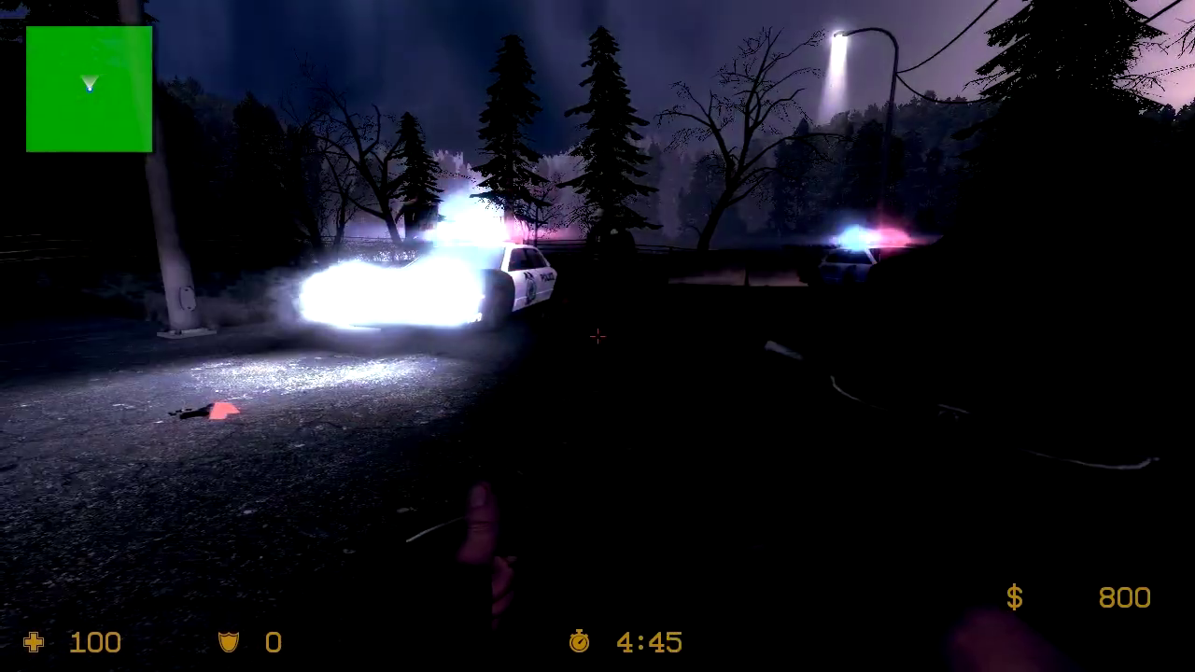
{"action": "key", "text": "a"}
{"action": "key", "text": "d"}
{"action": "left_click", "coordinate": [598, 336]}
{"action": "key", "text": "s"}
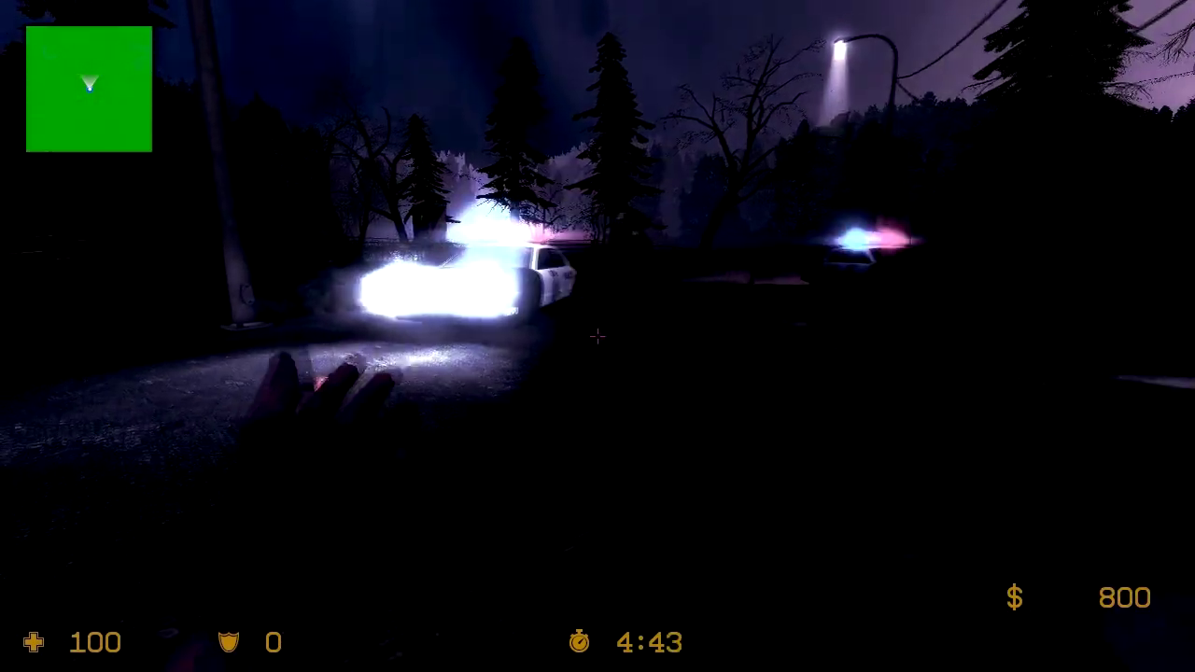
{"action": "key", "text": "d"}
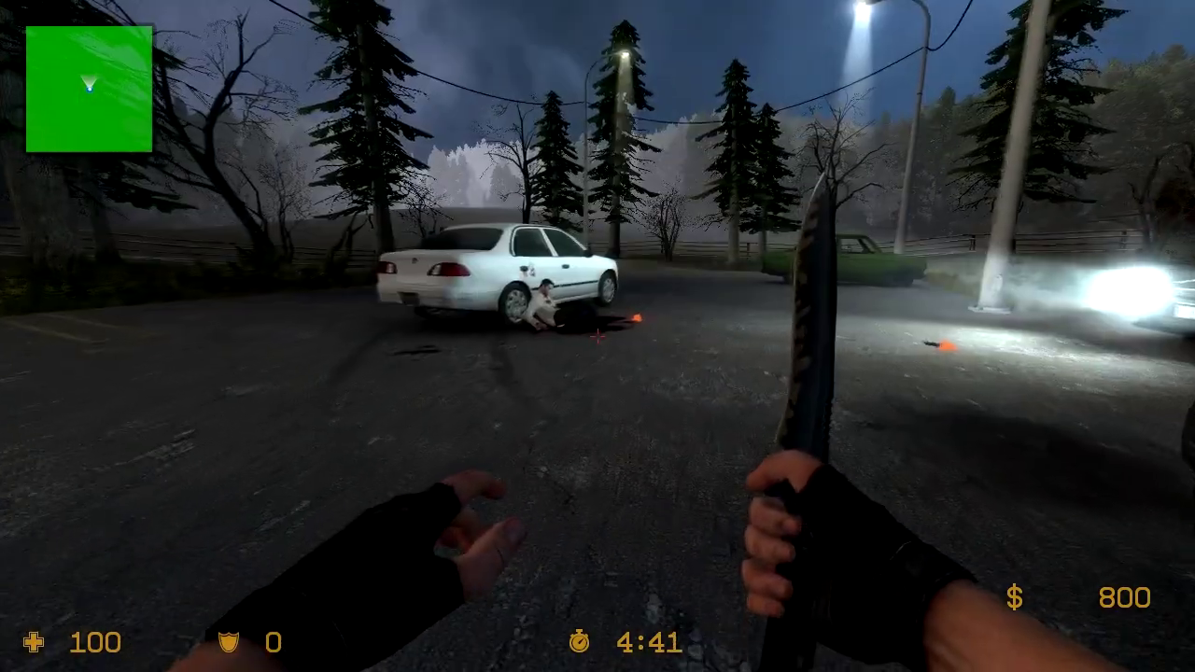
{"action": "key", "text": "w"}
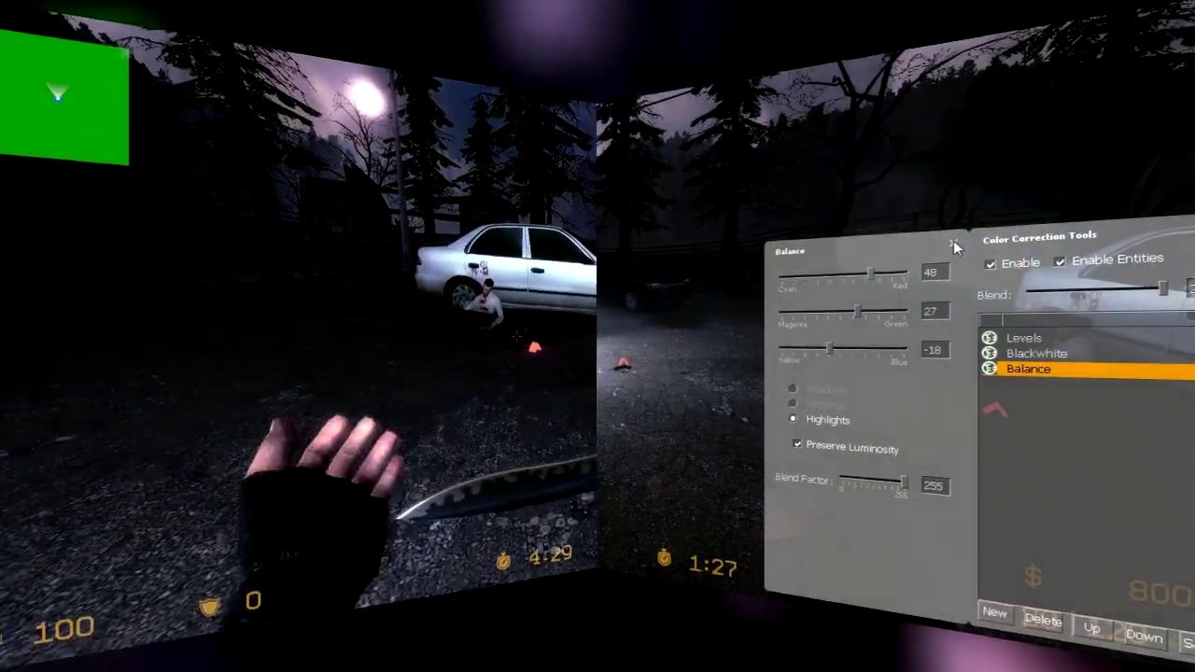
- Close the Balance settings window of the Color Correction Tools
{"action": "left_click", "coordinate": [957, 241]}
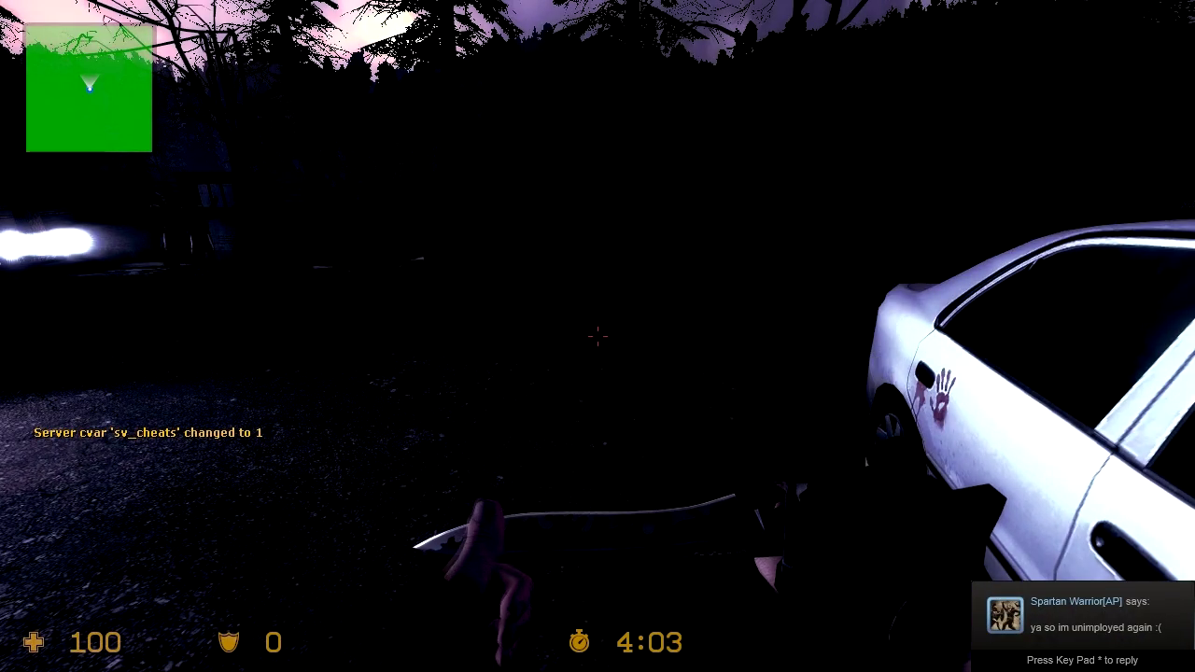
- Open the Color Correction Tools with the console command colorcorrectionui, enable custom correction and move the Lookup View window clear of the radar
{"action": "key", "text": "grave"}
{"action": "type", "text": "colorcorrectionui"}
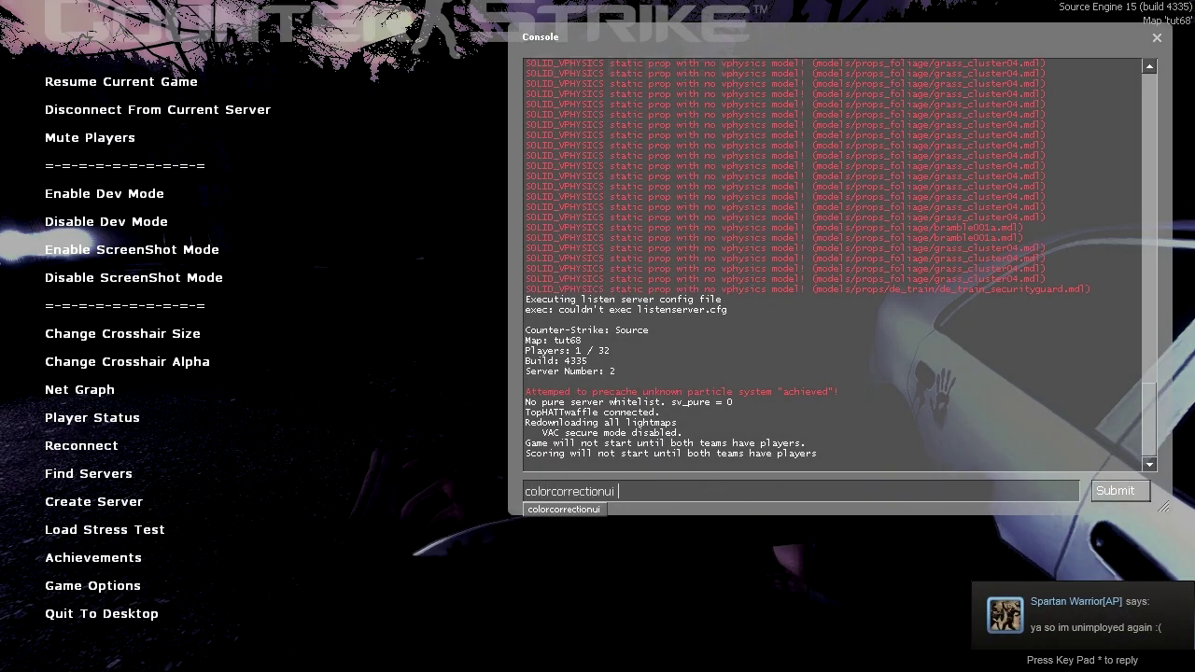
{"action": "key", "text": "Return"}
{"action": "key", "text": "grave"}
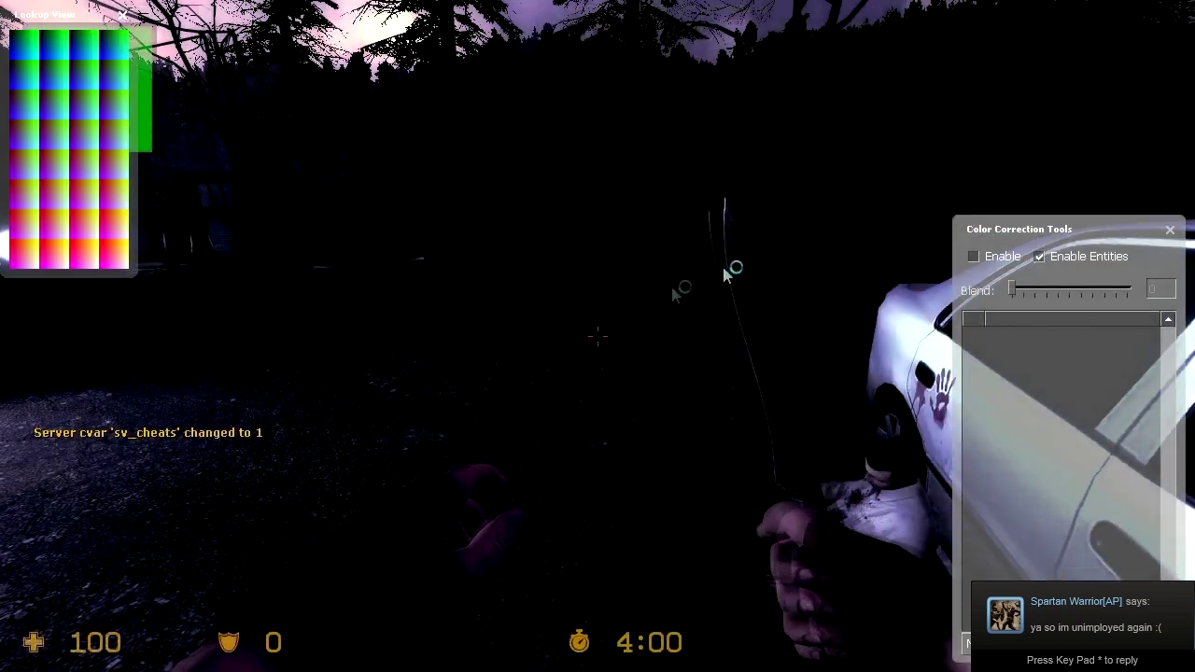
{"action": "left_click", "coordinate": [976, 258]}
{"action": "left_click", "coordinate": [980, 261]}
{"action": "left_click", "coordinate": [980, 262]}
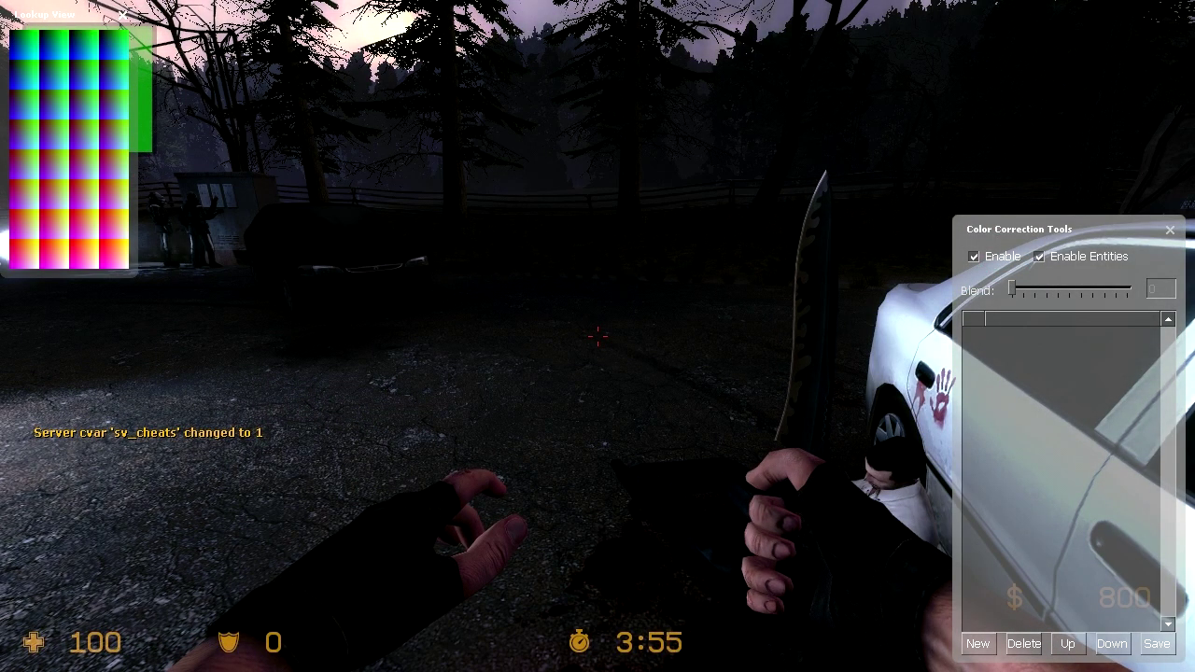
{"action": "left_click_drag", "start_coordinate": [98, 28], "coordinate": [481, 78]}
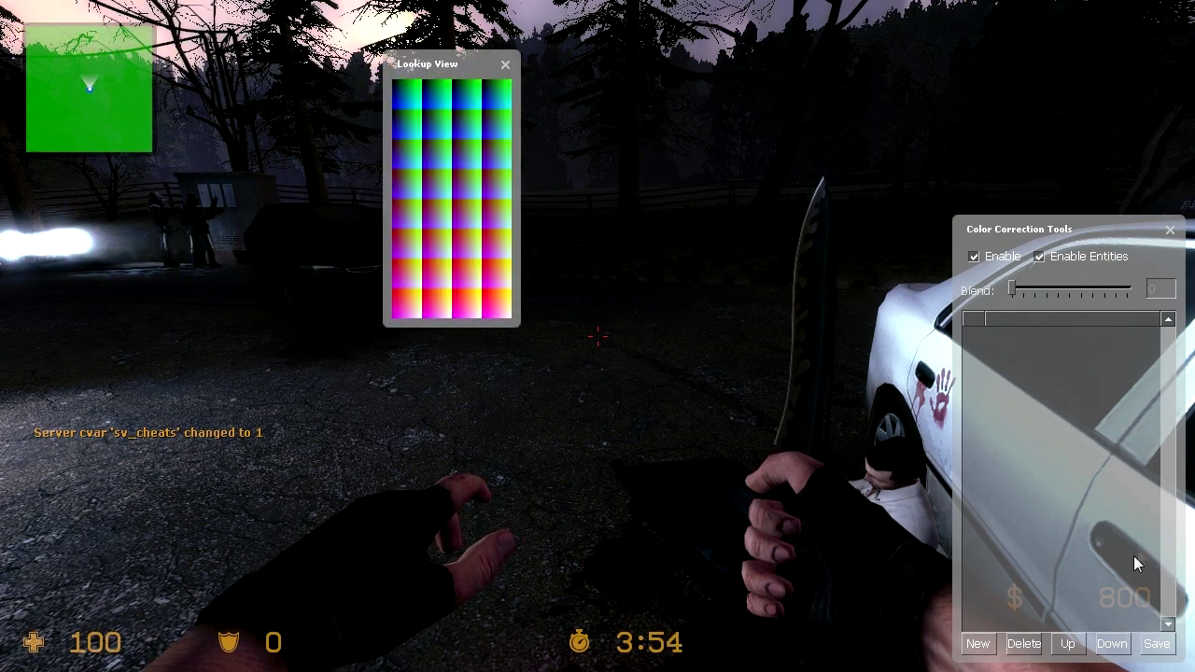
- Create a new HSV operation in the Color Correction Tools
{"action": "left_click", "coordinate": [977, 643]}
{"action": "left_click", "coordinate": [281, 142]}
{"action": "left_click", "coordinate": [257, 212]}
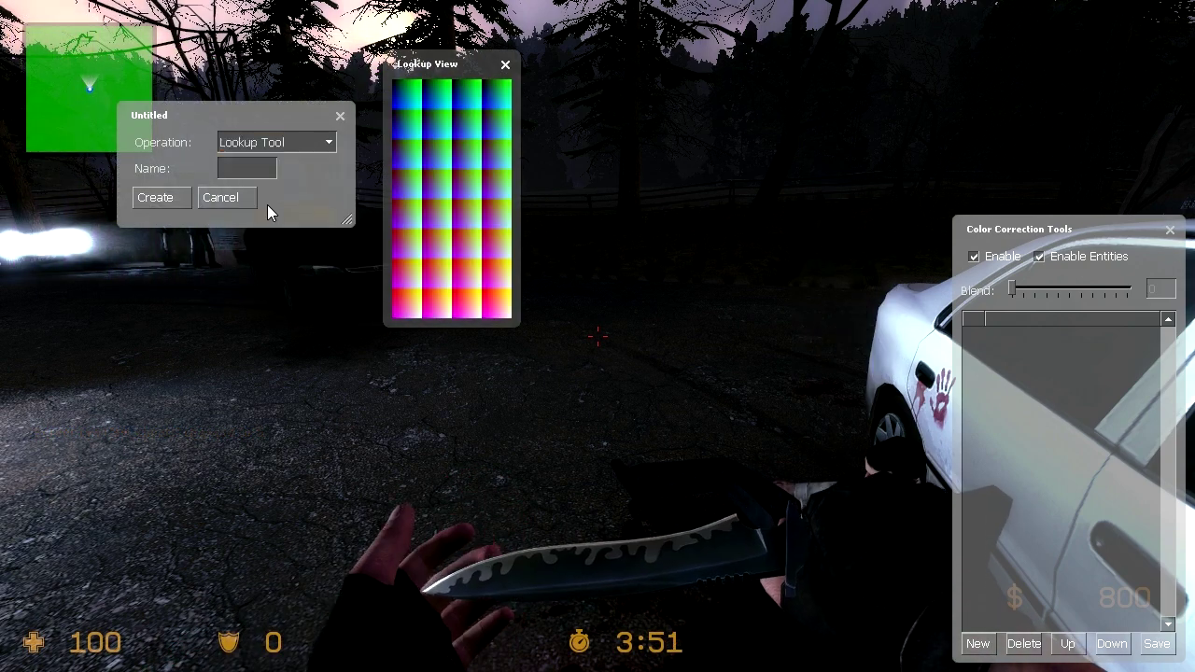
{"action": "left_click", "coordinate": [285, 145]}
{"action": "left_click", "coordinate": [272, 196]}
{"action": "left_click", "coordinate": [155, 197]}
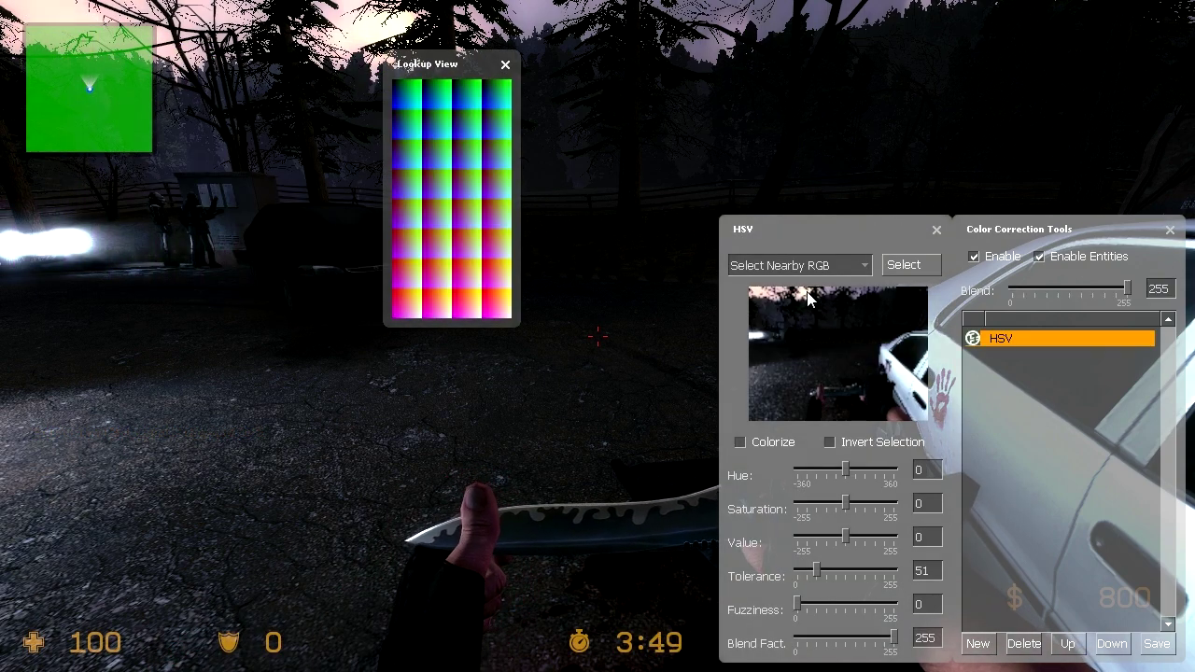
- Set the HSV operation's selection mode to Select All, lower Saturation to -255 and apply the selection
{"action": "left_click", "coordinate": [801, 265]}
{"action": "left_click", "coordinate": [803, 302]}
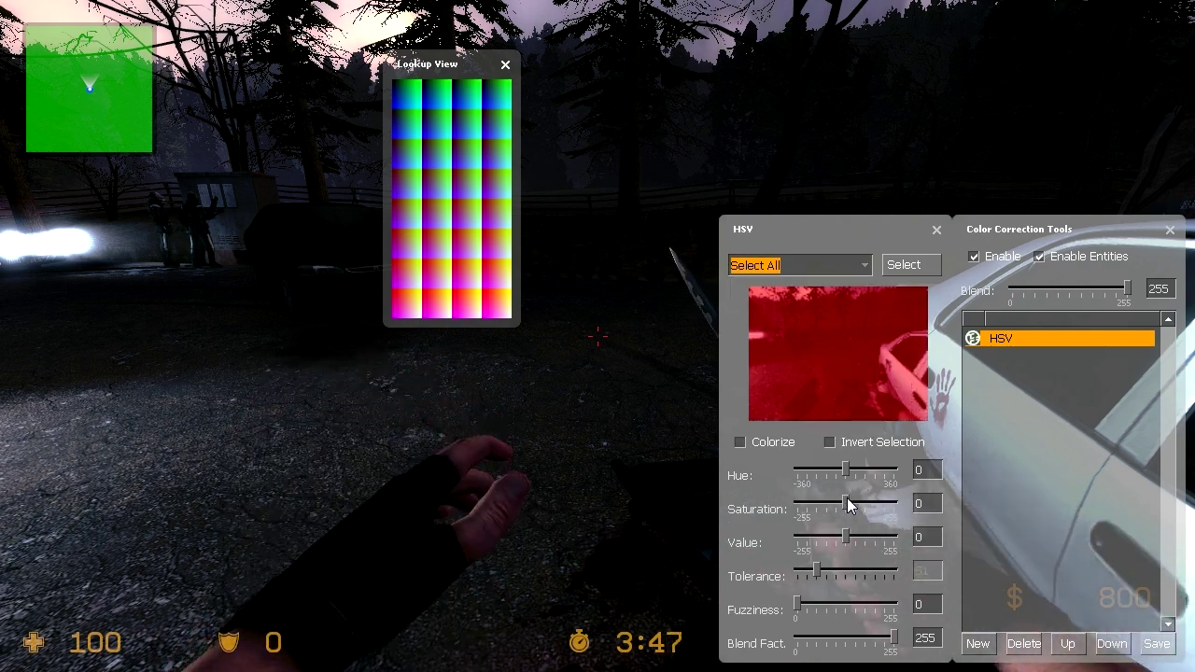
{"action": "left_click_drag", "start_coordinate": [847, 503], "coordinate": [731, 509]}
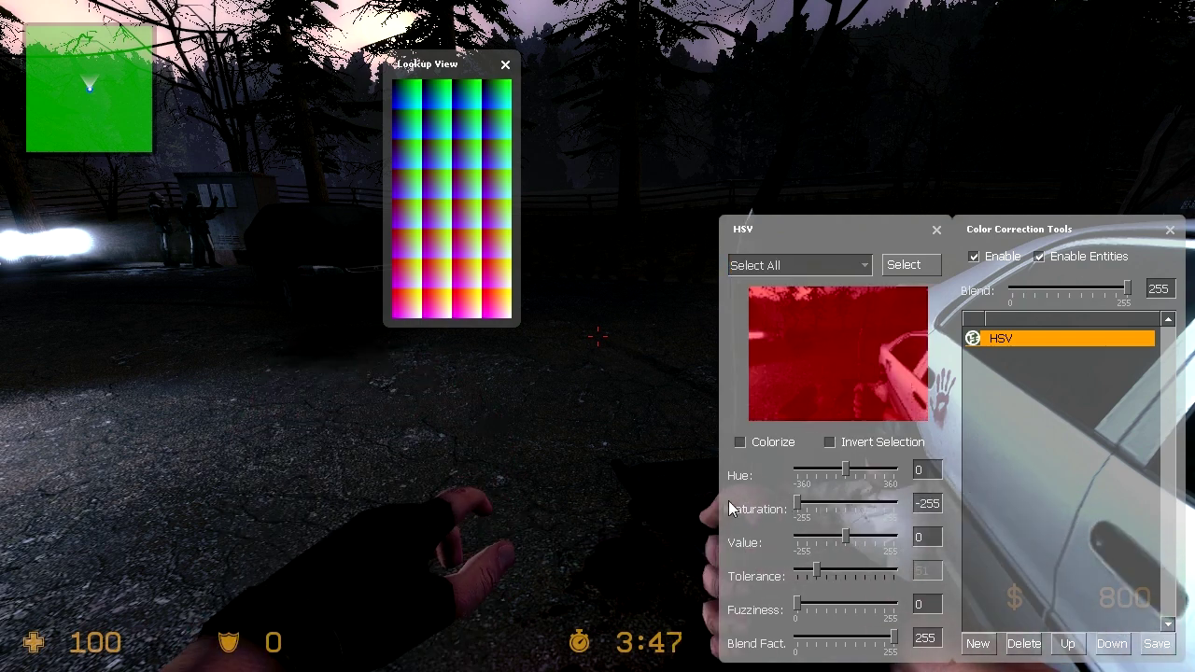
{"action": "left_click", "coordinate": [906, 271]}
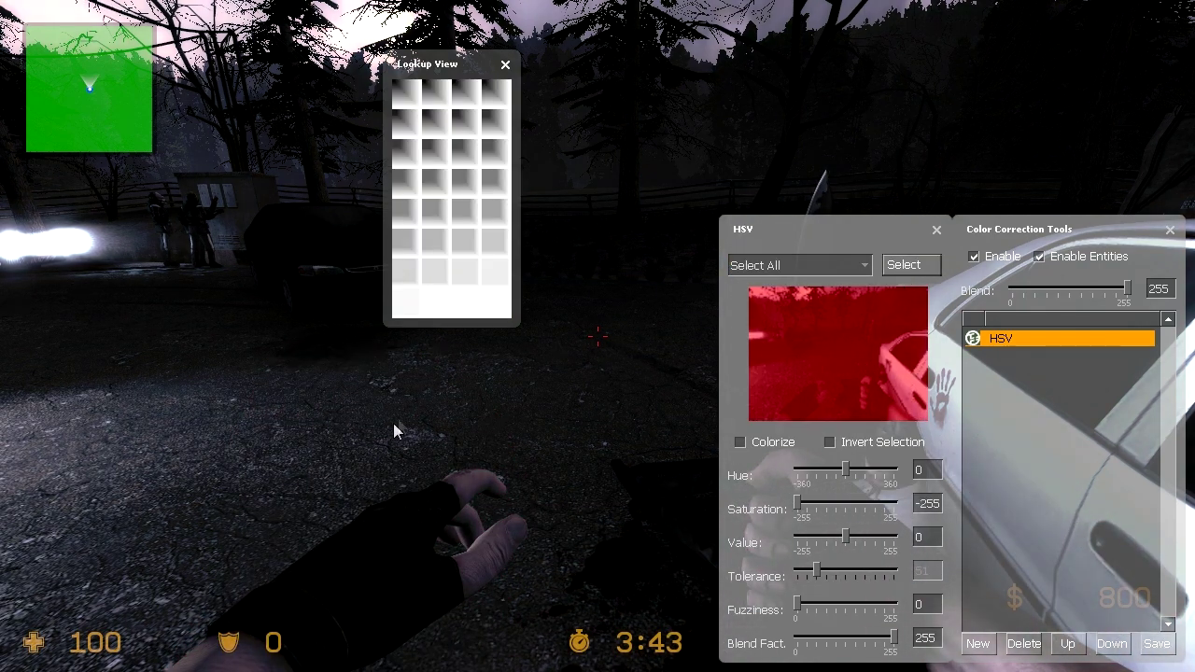
- Hide the correction windows and look around the road and parked cars in-game to examine the desaturated look
{"action": "key", "text": "grave"}
{"action": "key", "text": "grave"}
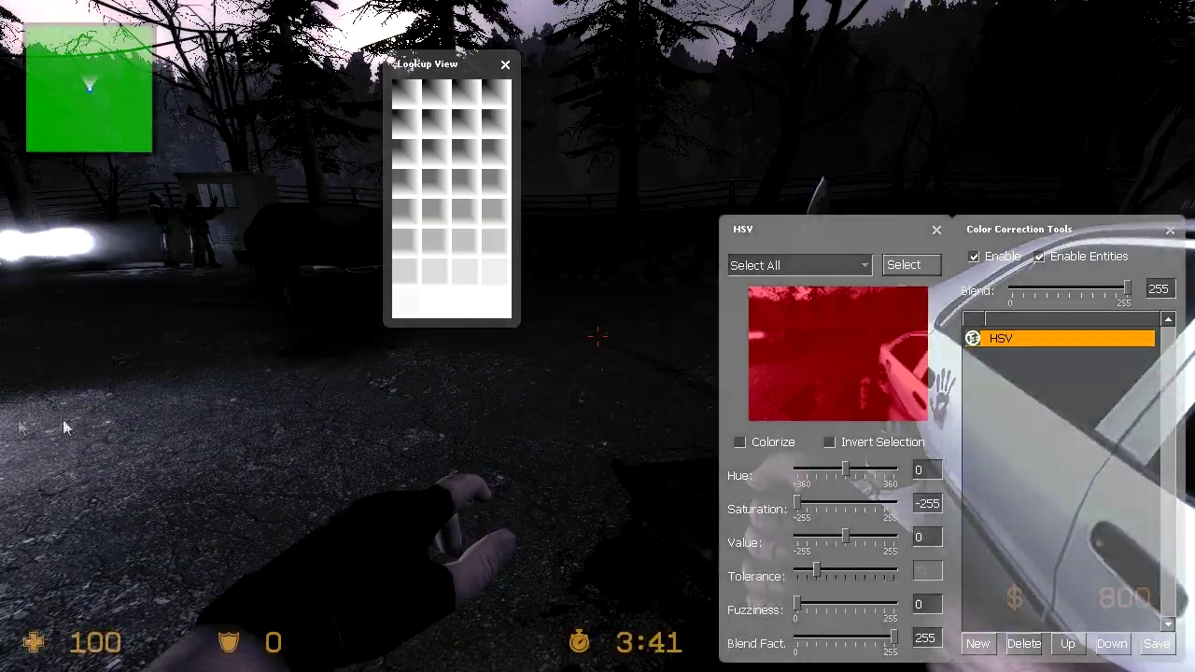
{"action": "key", "text": "Escape"}
{"action": "key", "text": "Escape"}
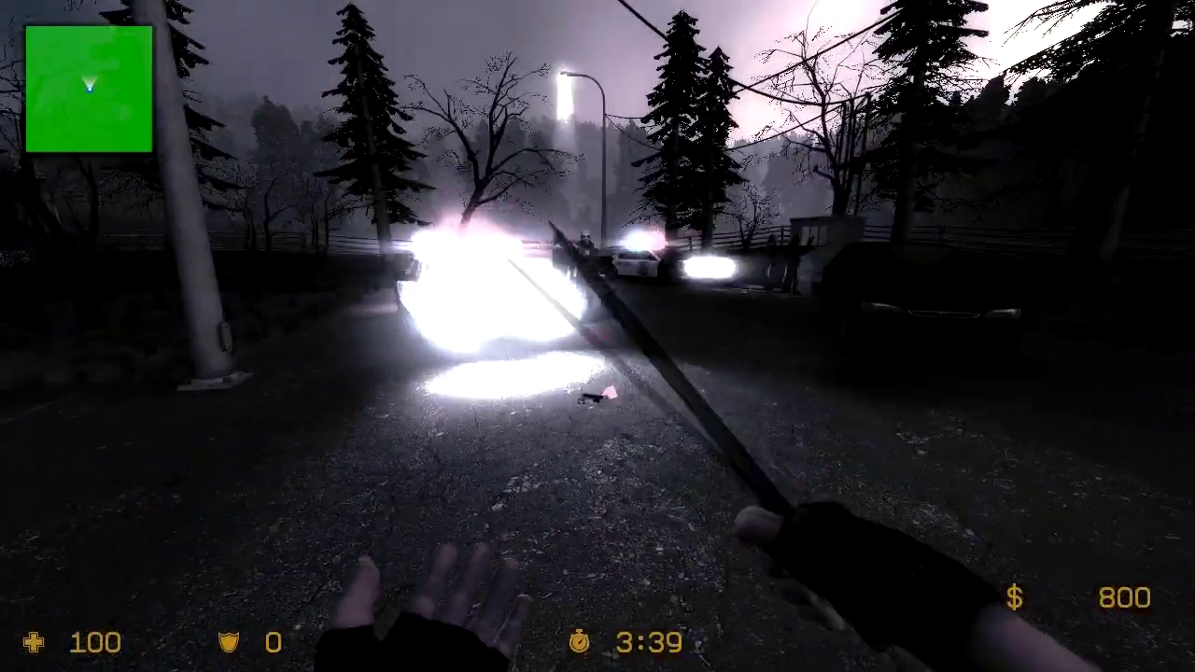
{"action": "key", "text": "grave"}
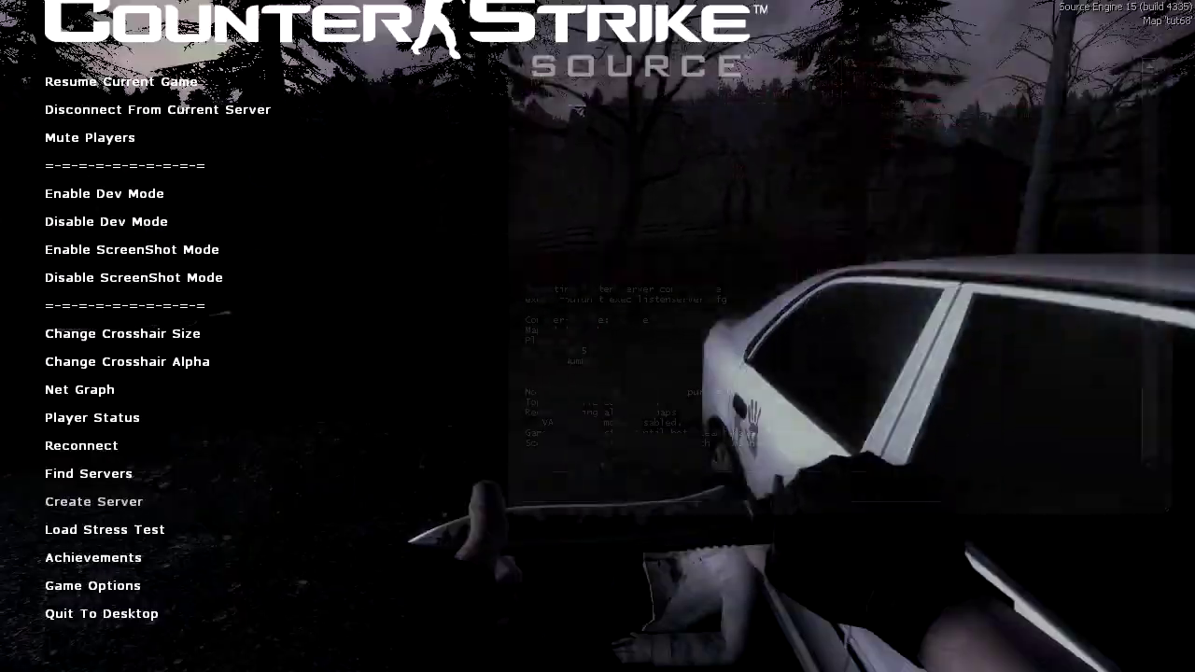
{"action": "key", "text": "grave"}
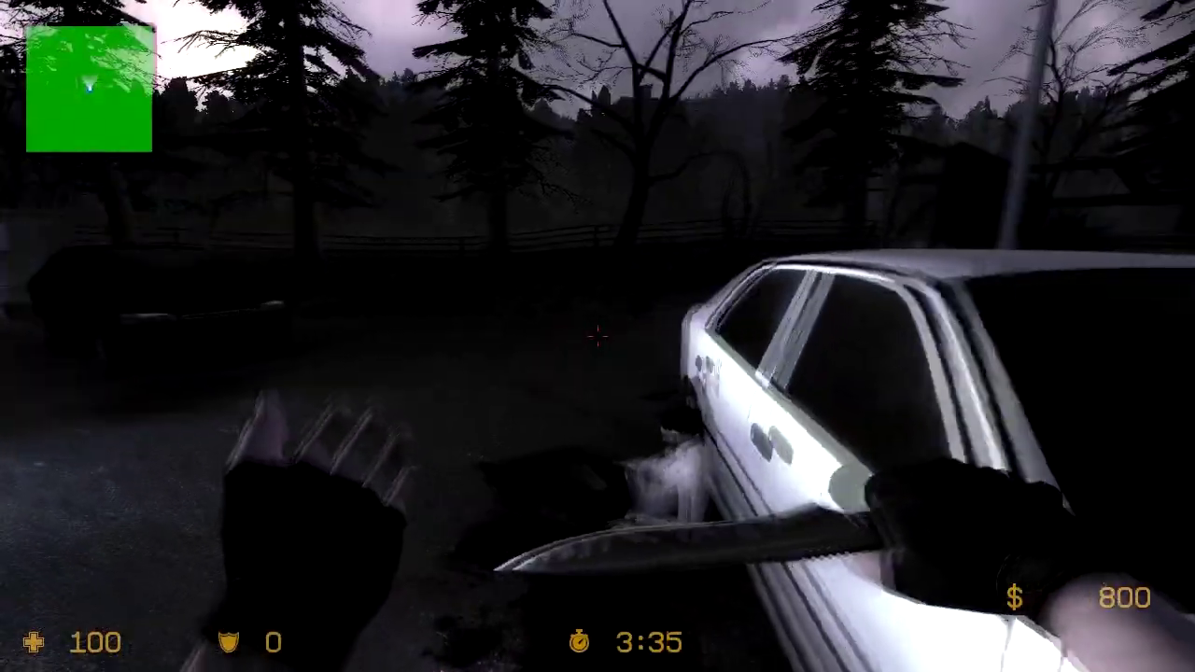
- Rerun colorcorrectionui in the console to bring back the correction windows, and set the HSV operation's Hue to 360
{"action": "key", "text": "grave"}
{"action": "key", "text": "Up"}
{"action": "key", "text": "Return"}
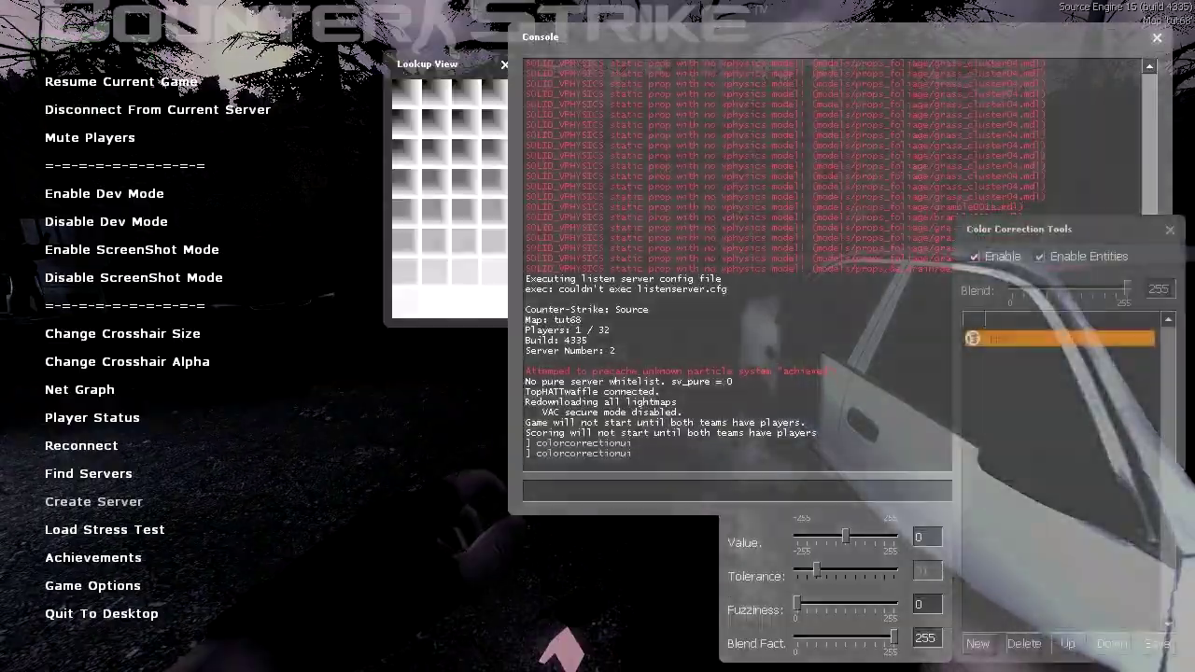
{"action": "key", "text": "grave"}
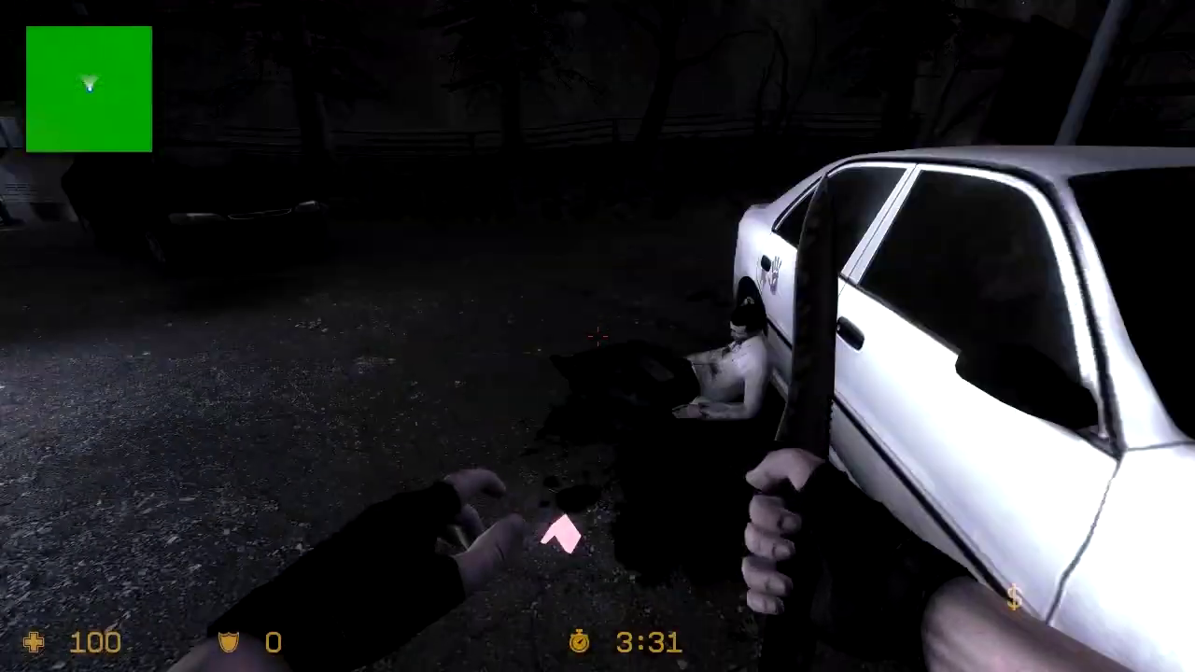
{"action": "key", "text": "grave"}
{"action": "key", "text": "grave"}
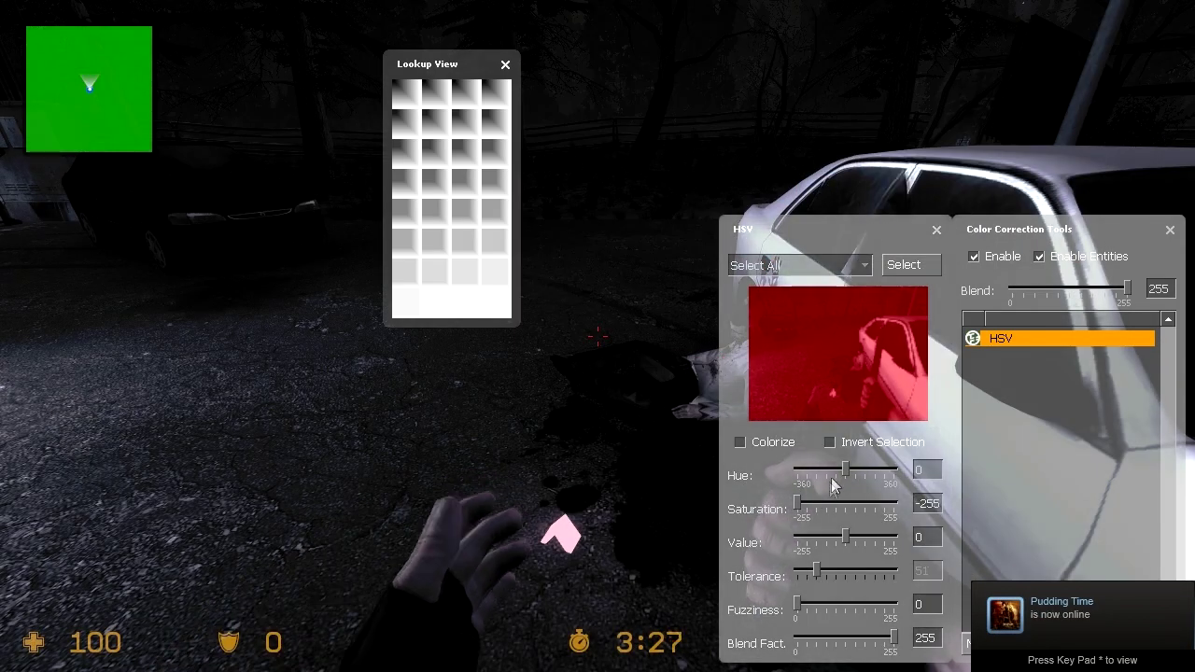
{"action": "left_click_drag", "start_coordinate": [845, 470], "coordinate": [854, 475]}
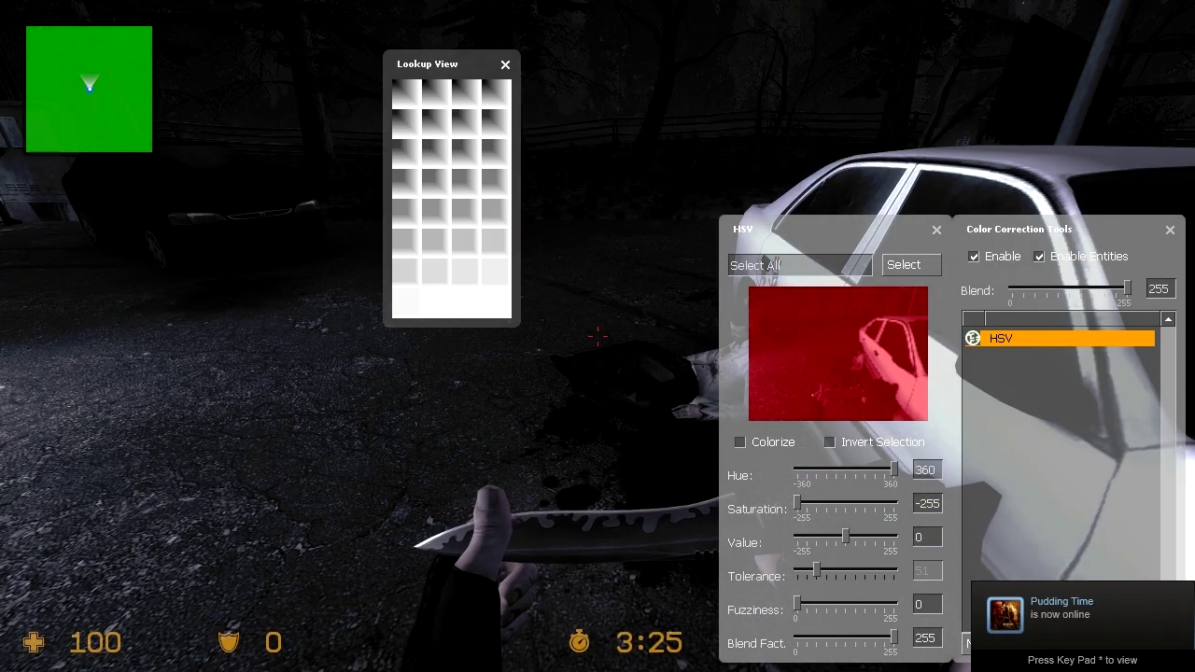
- Close the HSV and Lookup View windows, disable the custom correction and return to the game, backing away from the white car
{"action": "left_click", "coordinate": [936, 229]}
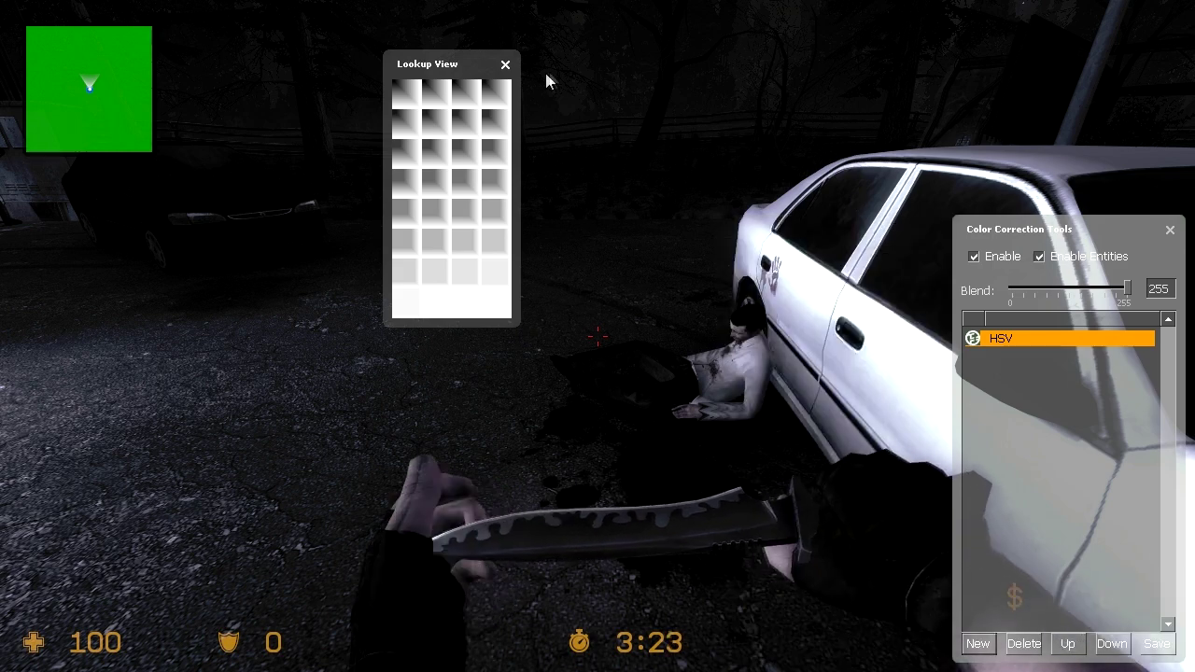
{"action": "left_click", "coordinate": [975, 257]}
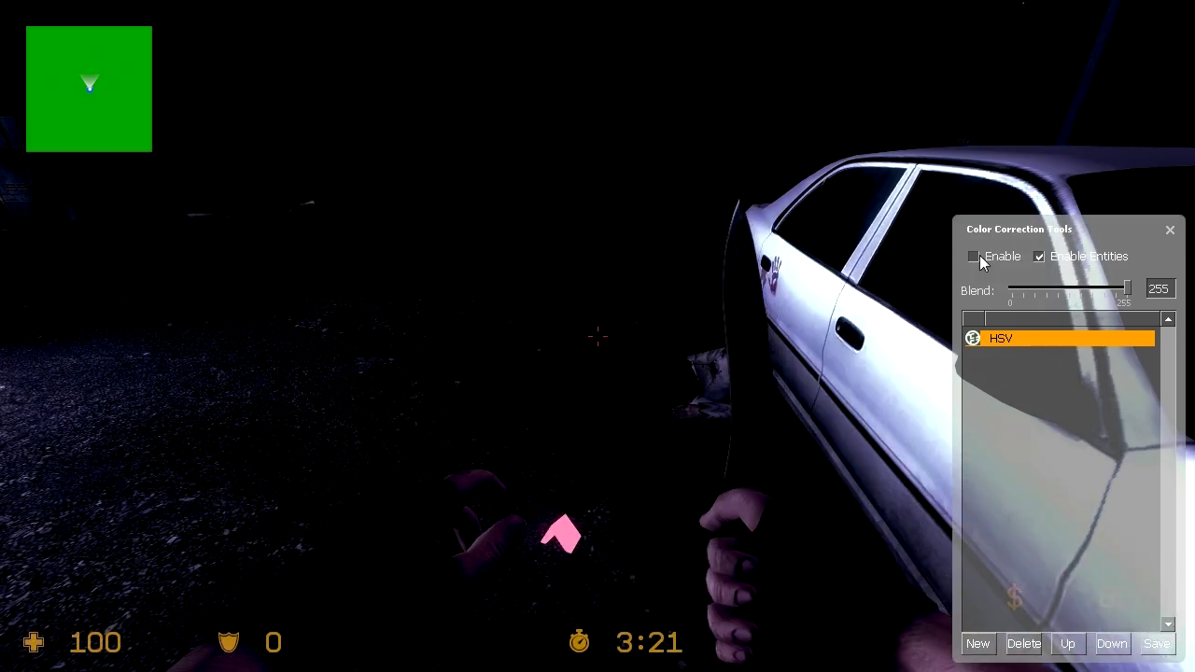
{"action": "key", "text": "Escape"}
{"action": "key", "text": "Escape"}
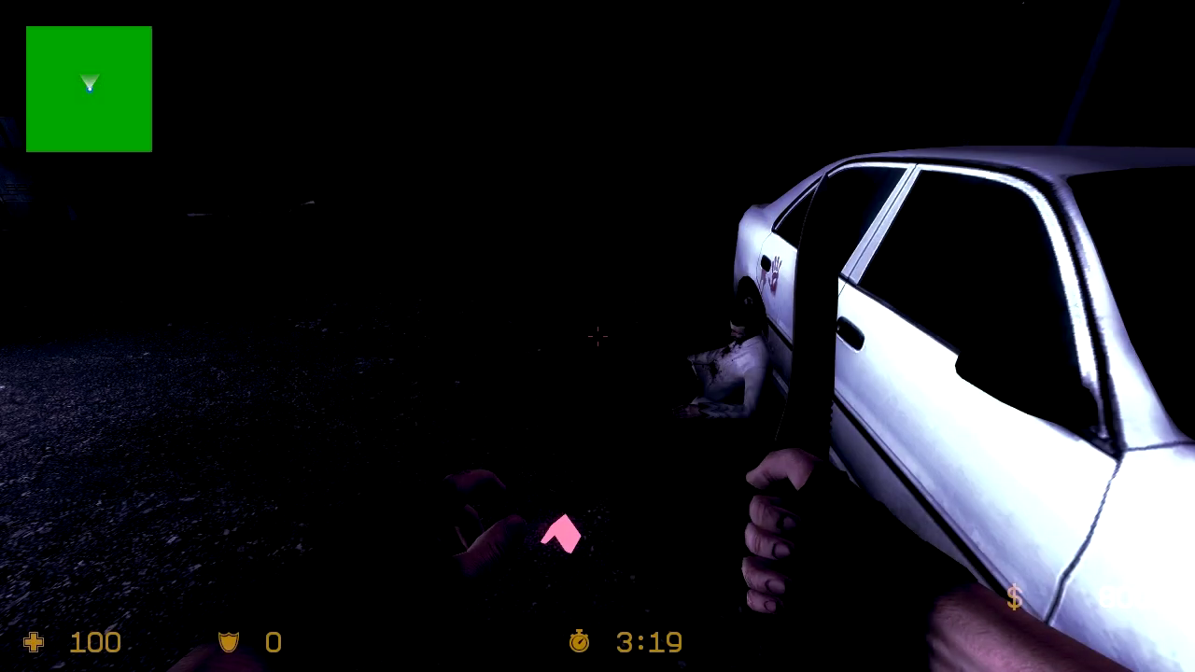
{"action": "key", "text": "s"}
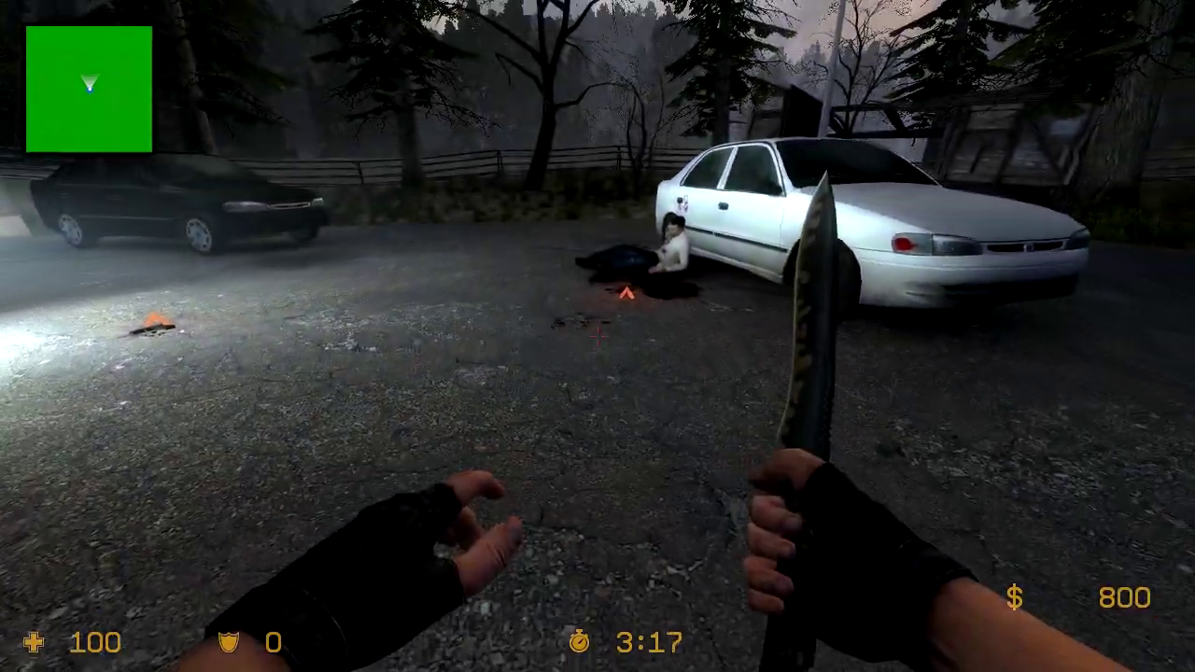